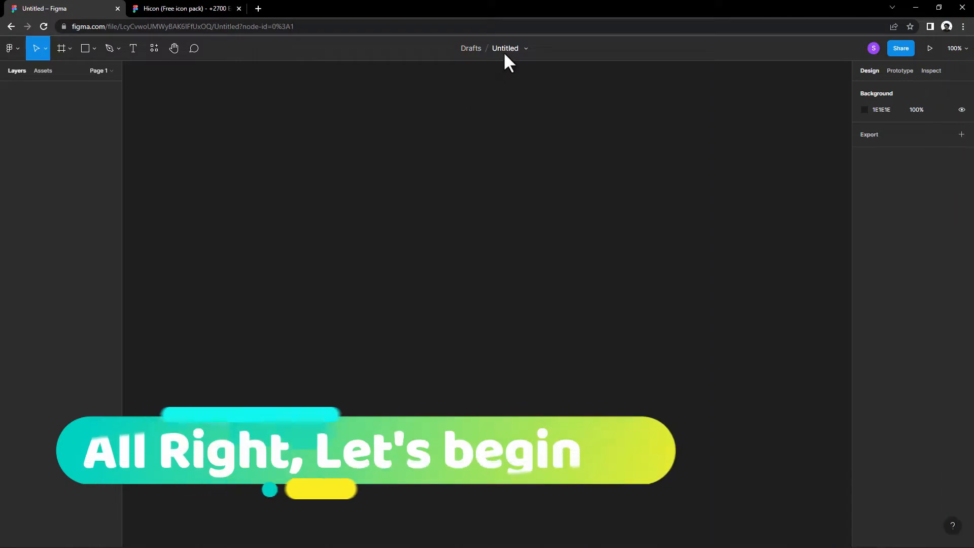
# Step: Rename the untitled file as fashion
pyautogui.click(504, 51)
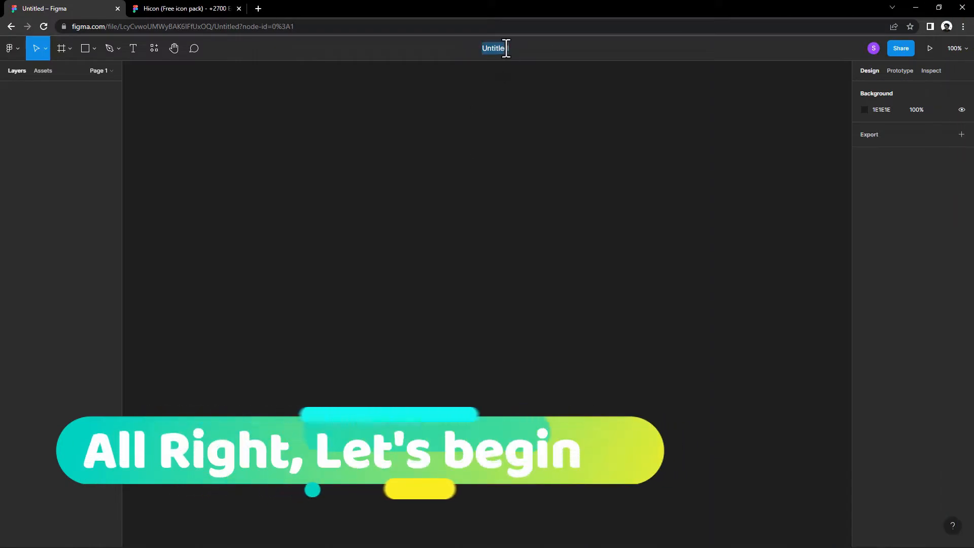
pyautogui.write('fas')
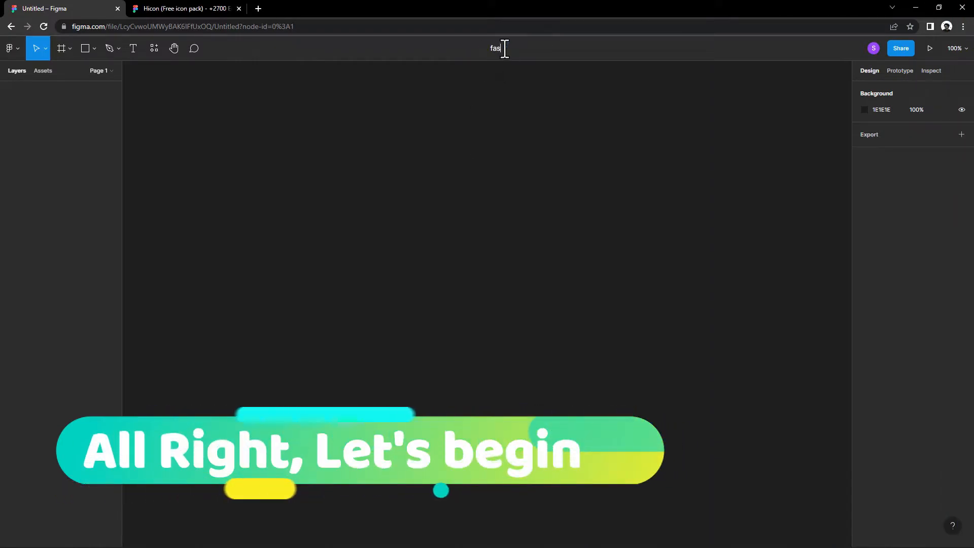
pyautogui.write('hion')
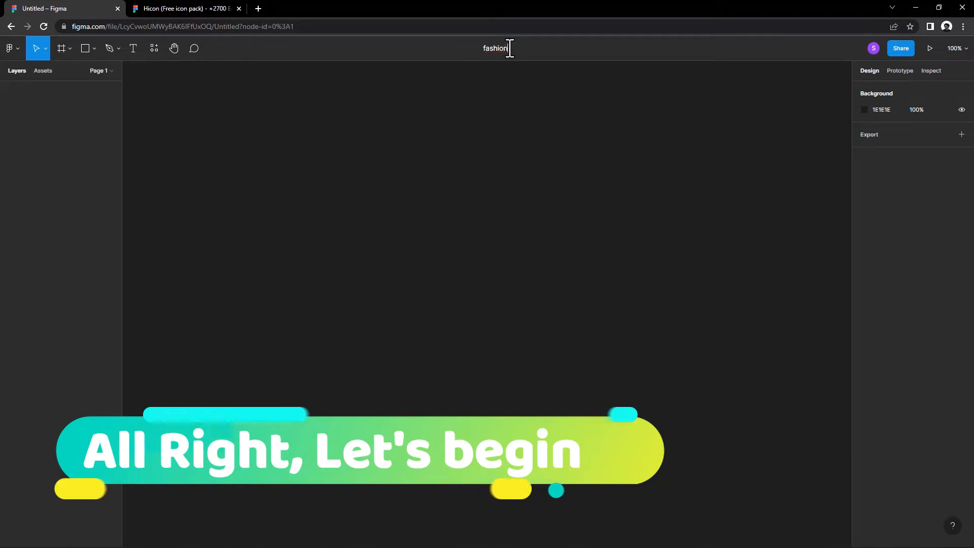
pyautogui.press('Return')
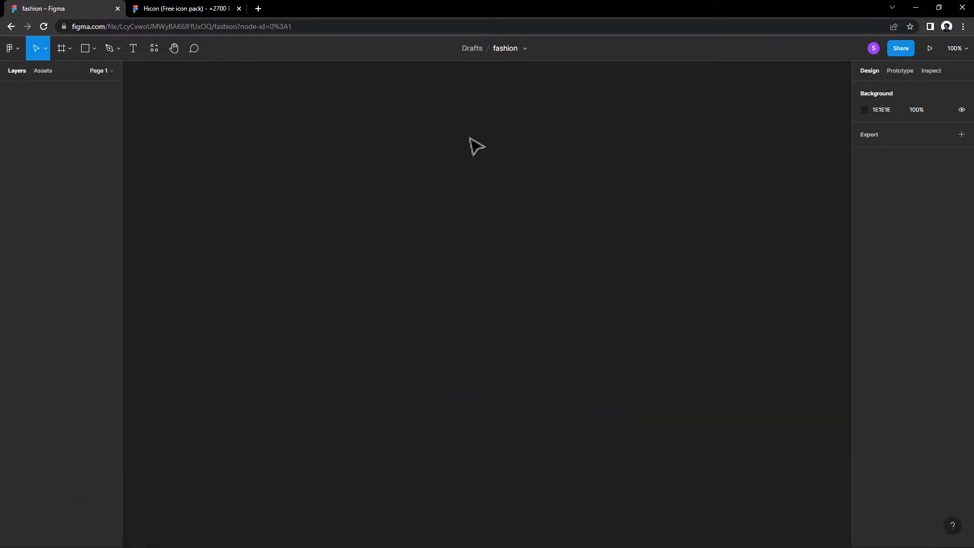
# Step: Create a frame from the 1440×1024 Desktop preset
pyautogui.click(84, 50)
pyautogui.click(69, 49)
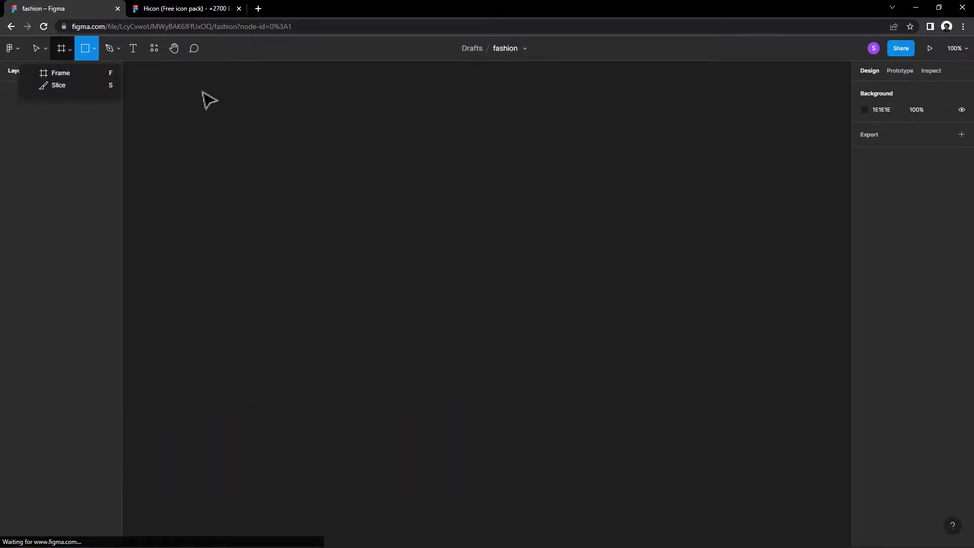
pyautogui.click(59, 74)
pyautogui.click(891, 184)
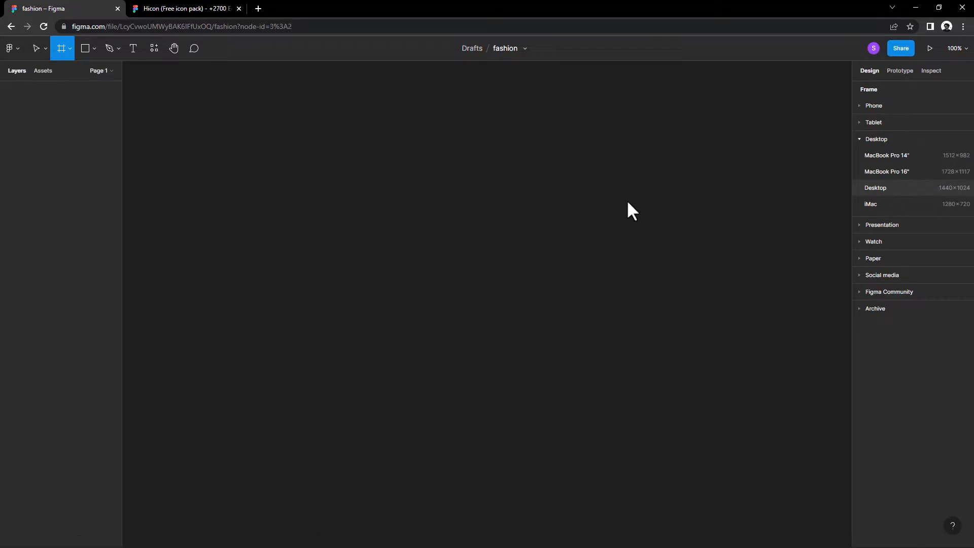
pyautogui.scroll(-1, 547, 234)
pyautogui.moveTo(540, 236); pyautogui.dragTo(483, 260)
pyautogui.scroll(-4, 544, 253)
pyautogui.moveTo(544, 250); pyautogui.dragTo(555, 244)
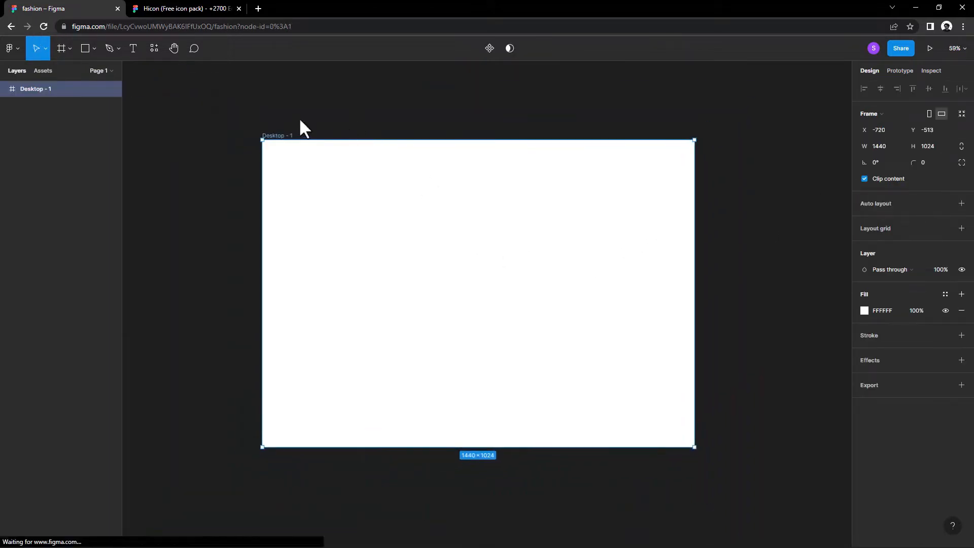
# Step: Add a layout grid to the desktop frame, set as columns with a count of 12
pyautogui.click(299, 117)
pyautogui.click(581, 212)
pyautogui.click(961, 228)
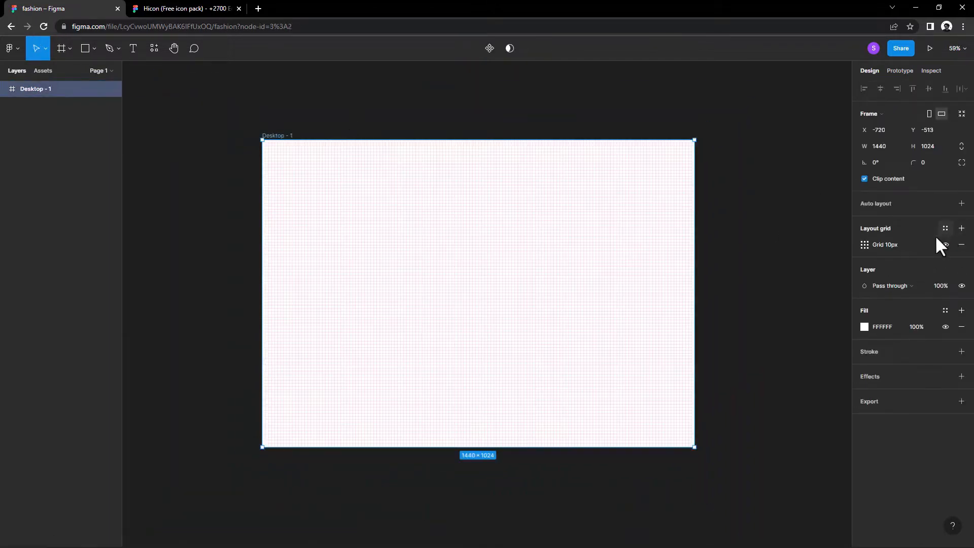
pyautogui.click(865, 245)
pyautogui.click(761, 259)
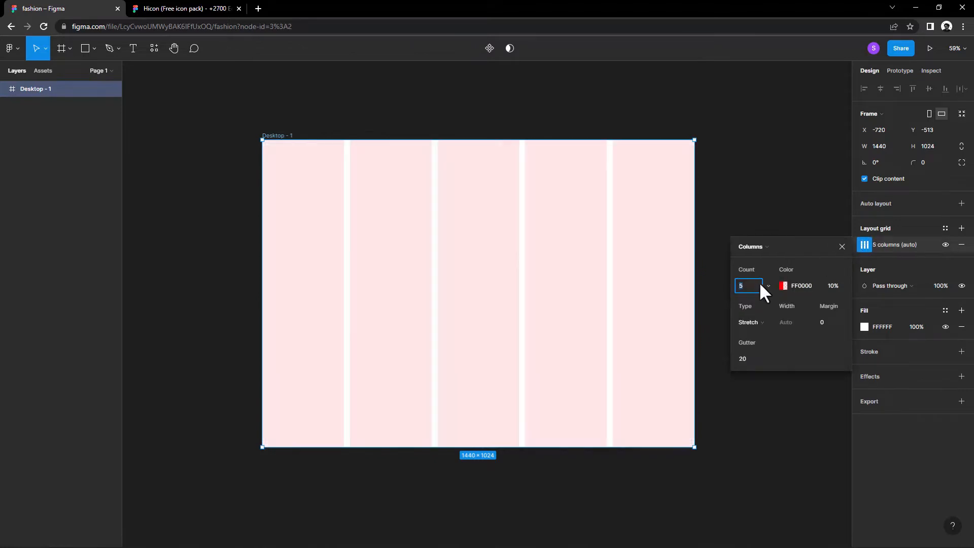
pyautogui.write('12')
pyautogui.press('Return')
# Step: Set the column grid's margin to 73 and close the grid settings
pyautogui.click(832, 321)
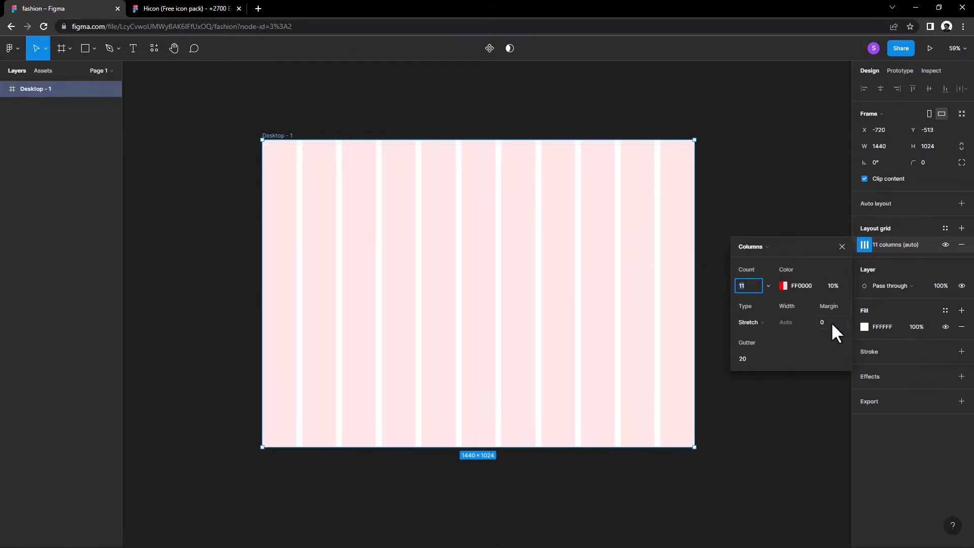
pyautogui.write('1')
pyautogui.press('Up')
pyautogui.press('Up')
pyautogui.press('Up')
pyautogui.press('Up')
pyautogui.press('Up')
pyautogui.press('Up')
pyautogui.press('Up')
pyautogui.press('Up')
pyautogui.press('Up')
pyautogui.press('Up')
pyautogui.press('Up')
pyautogui.press('Up')
pyautogui.press('Up')
pyautogui.press('Up')
pyautogui.press('Up')
pyautogui.press('Up')
pyautogui.press('Up')
pyautogui.press('Up')
pyautogui.press('Up')
pyautogui.press('Up')
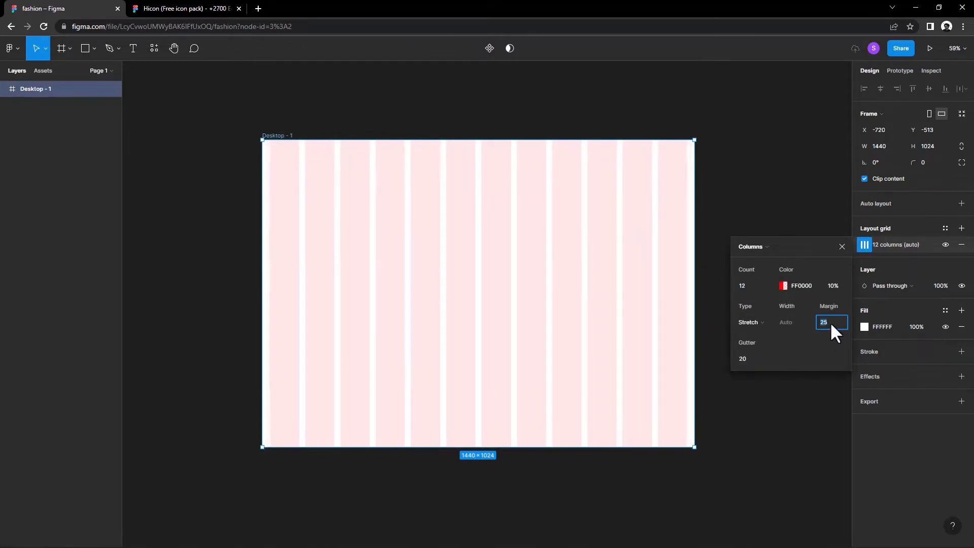
pyautogui.press('Up')
pyautogui.press('Up')
pyautogui.press('Up')
pyautogui.press('Up')
pyautogui.press('Up')
pyautogui.press('Up')
pyautogui.press('Up')
pyautogui.press('Up')
pyautogui.press('Up')
pyautogui.press('Up')
pyautogui.press('Up')
pyautogui.press('Up')
pyautogui.press('Up')
pyautogui.press('Up')
pyautogui.press('Up')
pyautogui.press('Up')
pyautogui.press('Up')
pyautogui.press('Up')
pyautogui.press('Up')
pyautogui.press('Up')
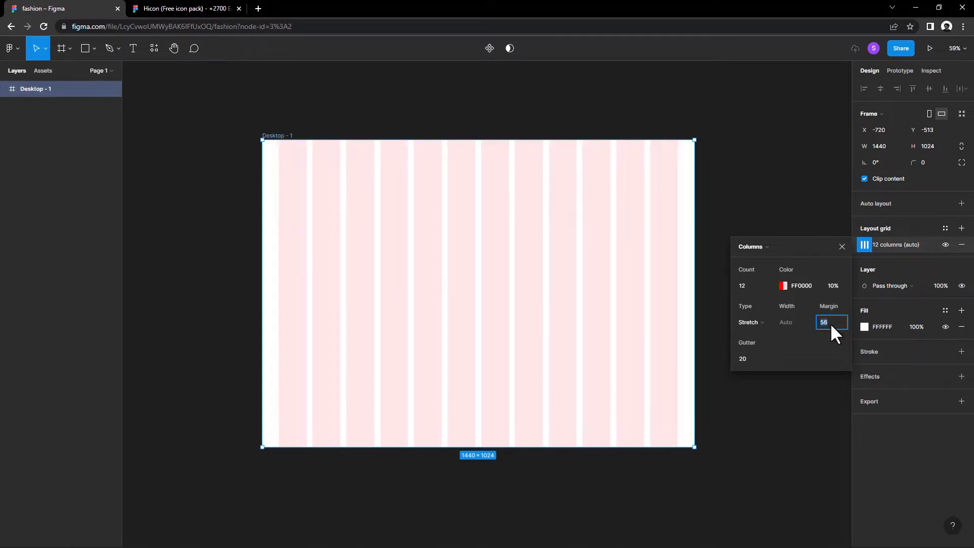
pyautogui.press('Up')
pyautogui.press('Up')
pyautogui.press('Up')
pyautogui.press('Up')
pyautogui.press('Up')
pyautogui.press('Up')
pyautogui.press('Up')
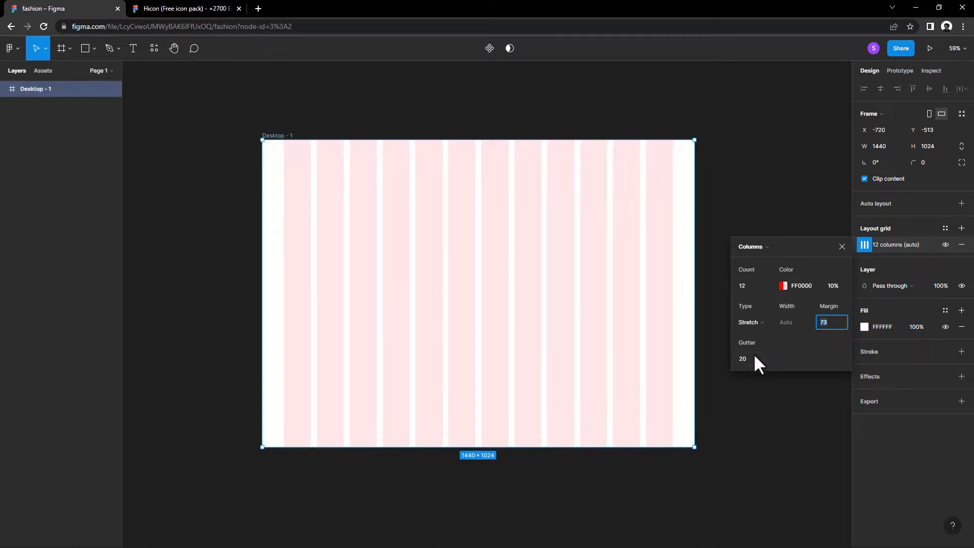
pyautogui.click(841, 246)
pyautogui.click(797, 261)
# Step: Draw a text box about 72 × 42 in the frame's upper-left corner and enter Fashn
pyautogui.moveTo(341, 139); pyautogui.dragTo(322, 219)
pyautogui.click(133, 48)
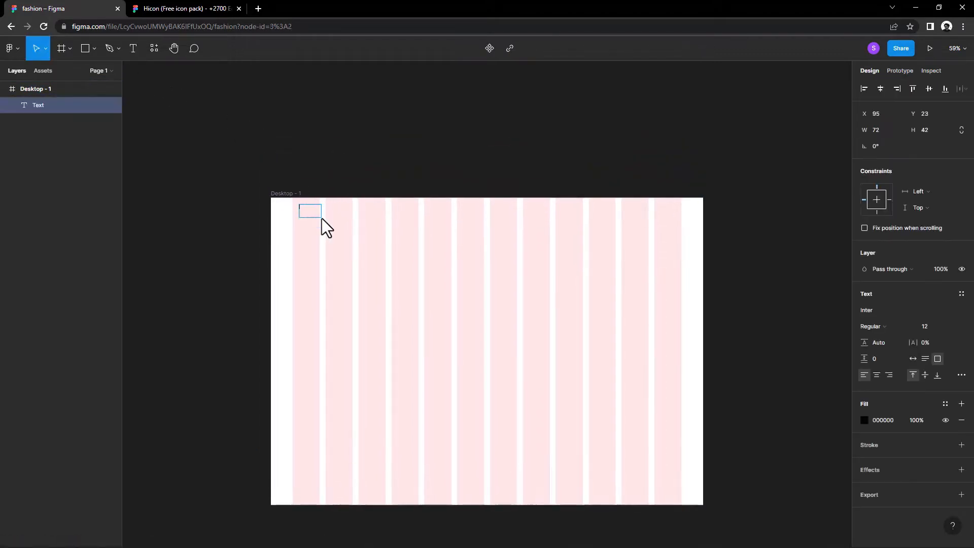
pyautogui.write('Fashn')
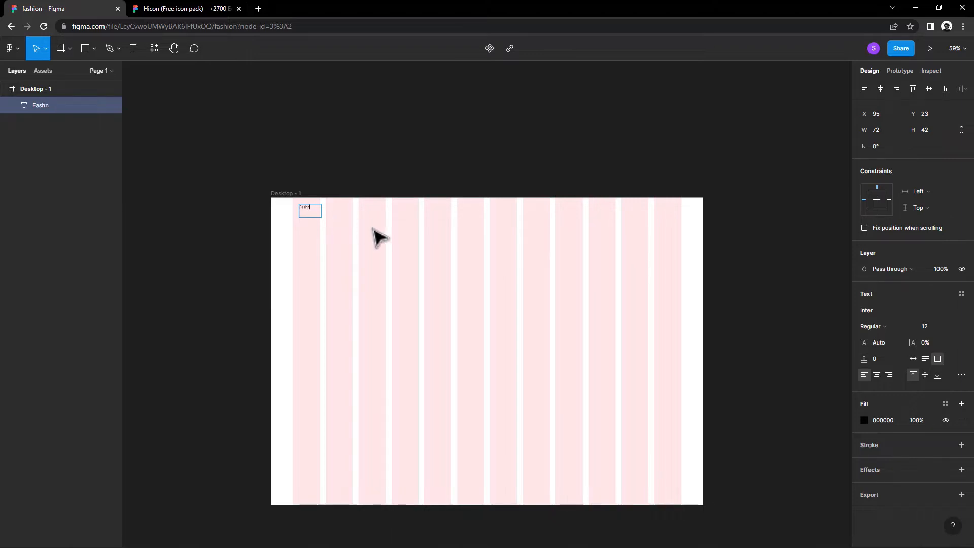
pyautogui.press('Escape')
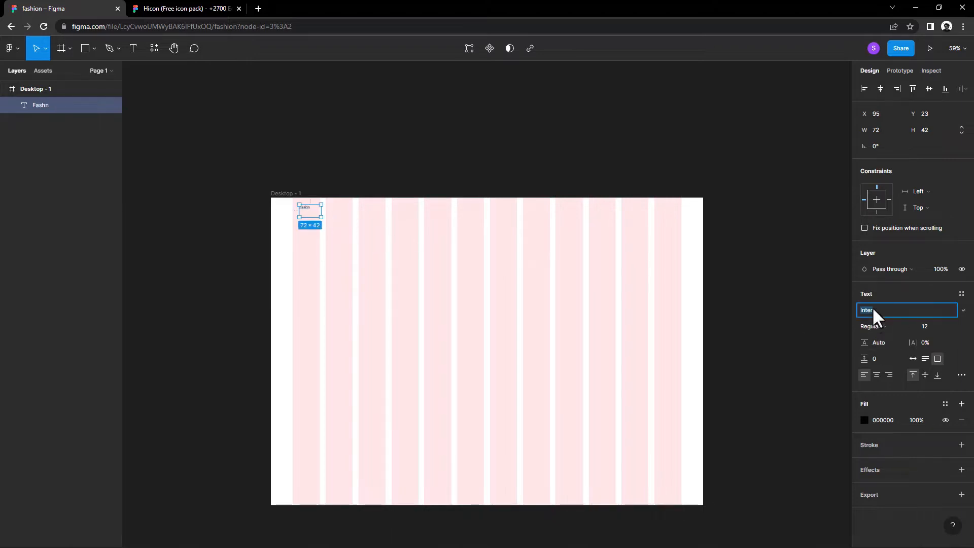
# Step: Set the Fashn text's font to Chillax
pyautogui.click(872, 305)
pyautogui.write('Chillax')
pyautogui.press('Return')
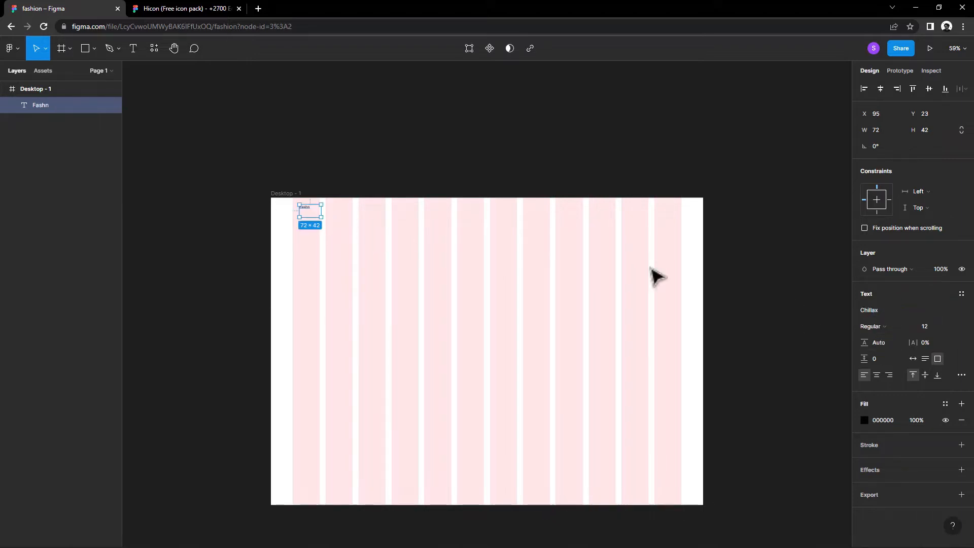
# Step: Set the Fashn text's font size to 20
pyautogui.scroll(5, 322, 226)
pyautogui.click(299, 214)
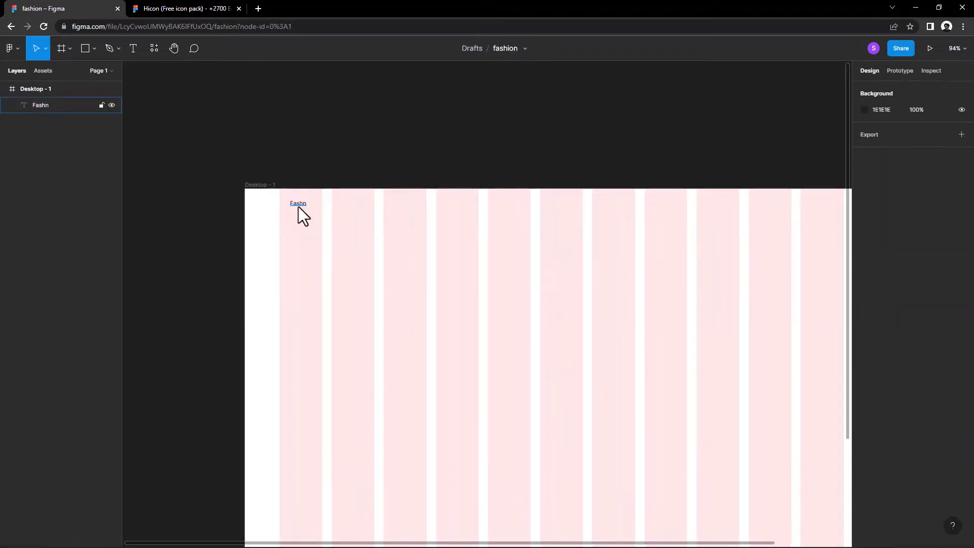
pyautogui.click(297, 214)
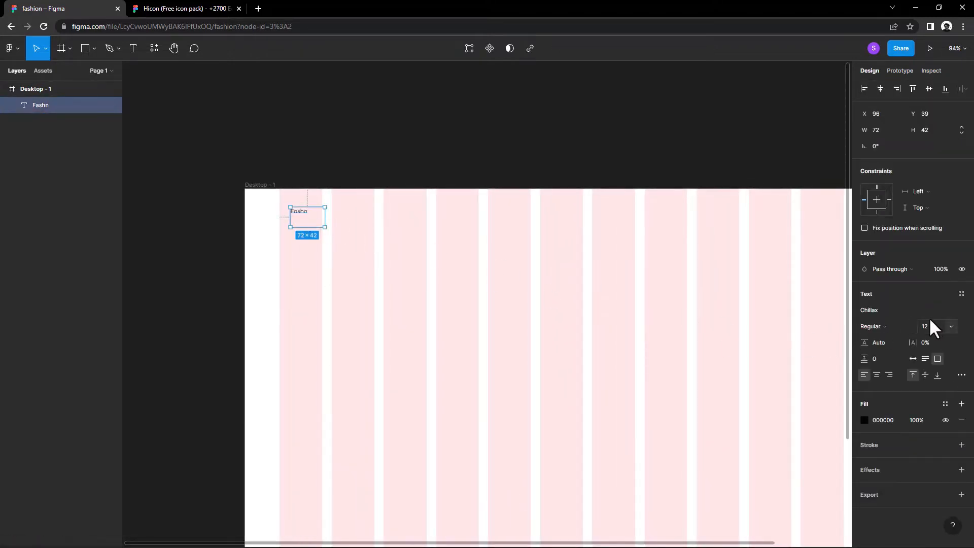
pyautogui.write('21')
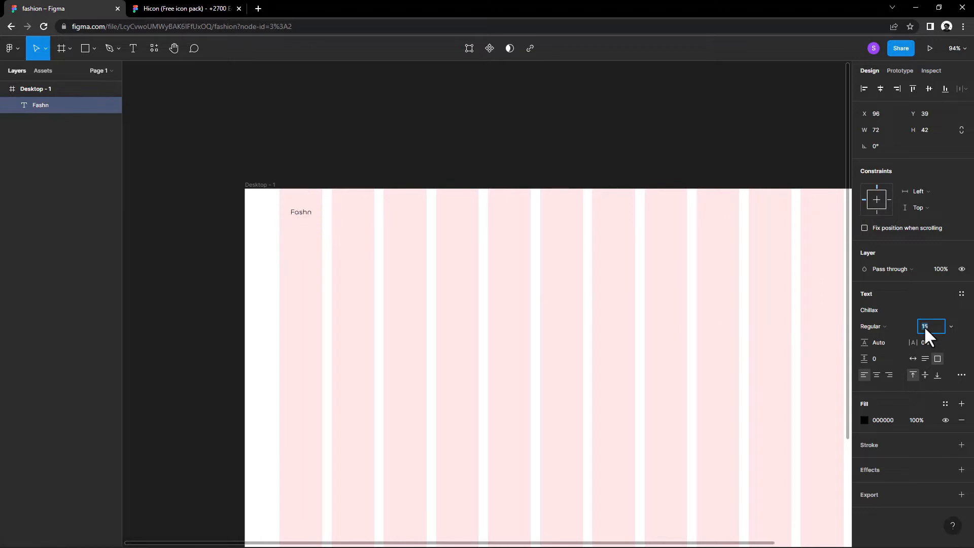
pyautogui.press('Return')
pyautogui.press('Down')
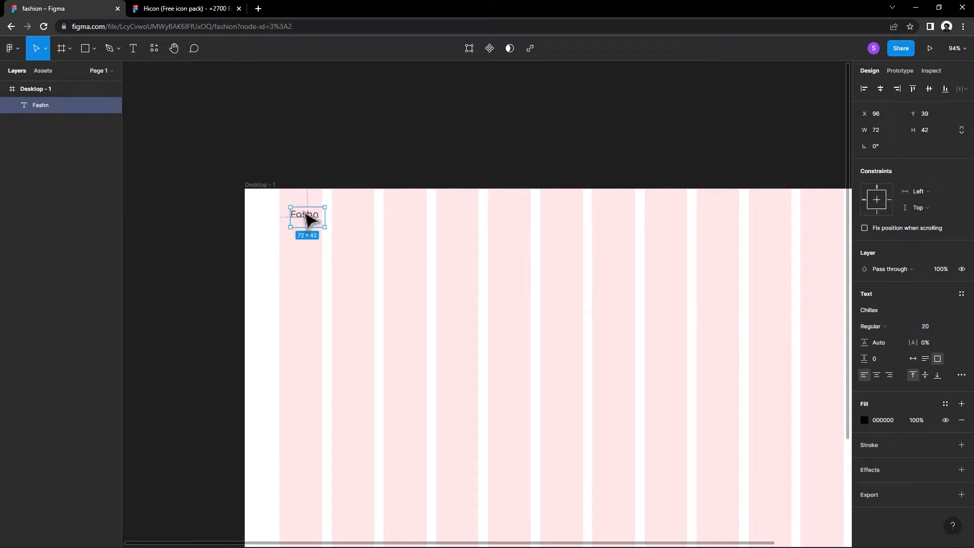
# Step: Move the Fashn text to about X 84, Y 35 and set its weight to Semibold
pyautogui.moveTo(307, 215); pyautogui.dragTo(301, 212)
pyautogui.click(871, 326)
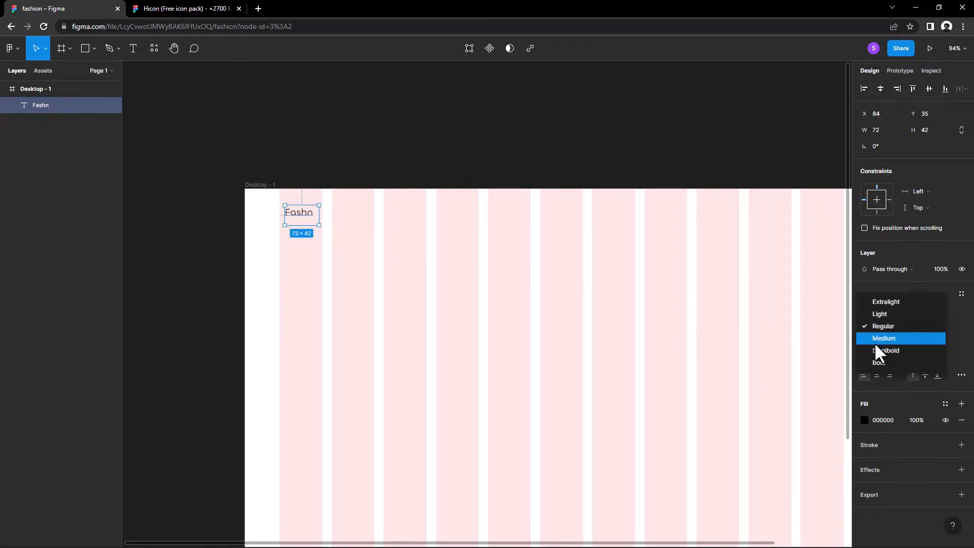
pyautogui.click(874, 344)
# Step: Switch the Fashn text to auto width and set its fill colour to 222222
pyautogui.click(487, 285)
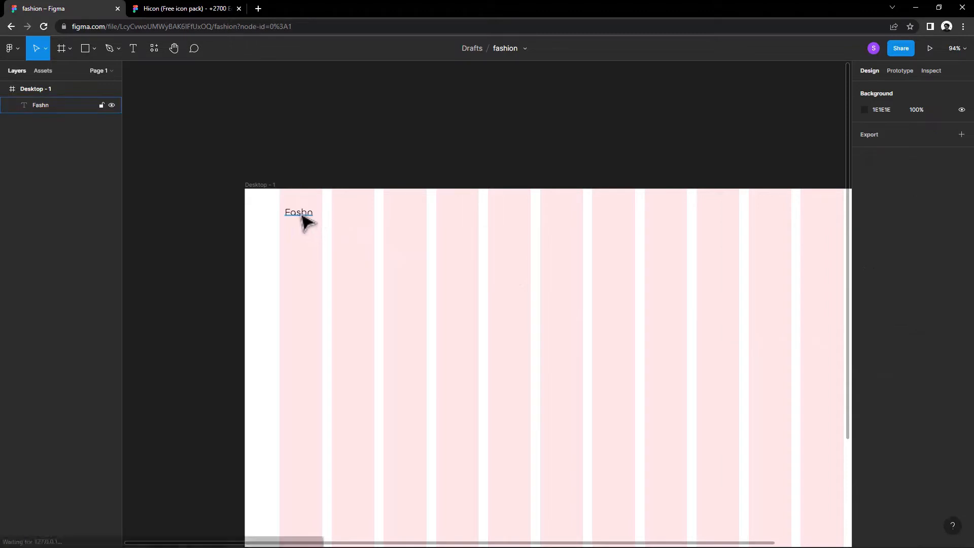
pyautogui.click(303, 219)
pyautogui.click(913, 358)
pyautogui.click(864, 420)
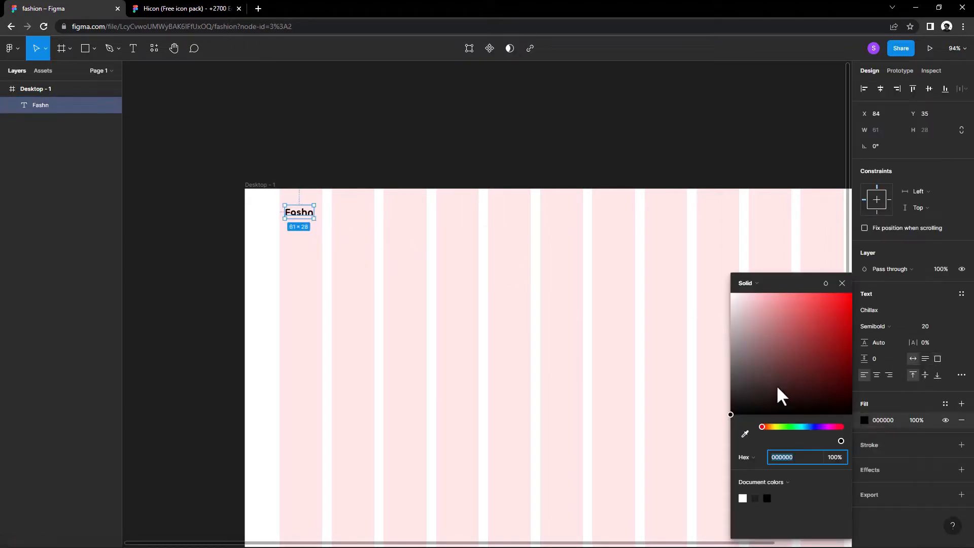
pyautogui.moveTo(779, 395); pyautogui.dragTo(713, 404)
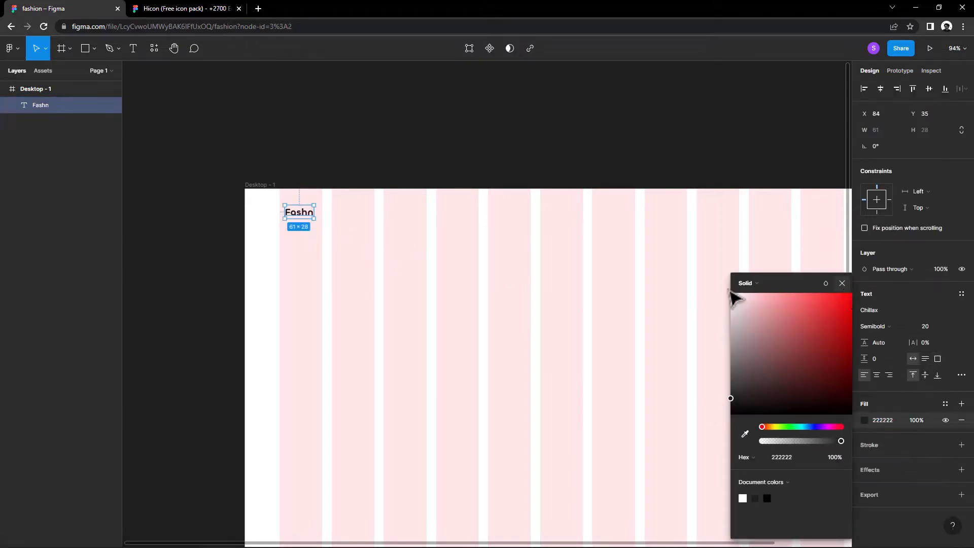
pyautogui.click(842, 283)
# Step: Align the Fashn text with the left edge of the first grid column, at about Y 29
pyautogui.moveTo(576, 288); pyautogui.dragTo(445, 223)
pyautogui.scroll(-2, 500, 243)
pyautogui.scroll(-1, 427, 217)
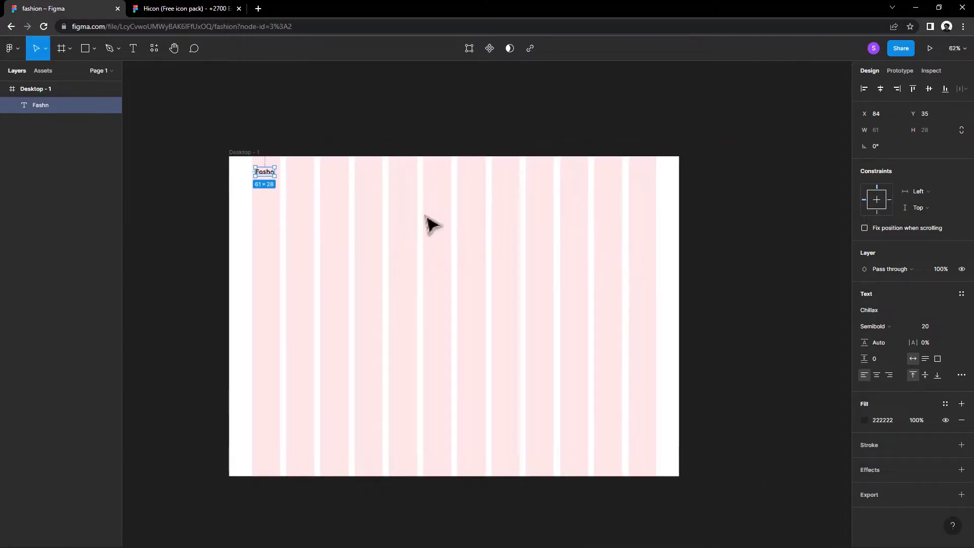
pyautogui.click(246, 152)
pyautogui.scroll(3, 252, 173)
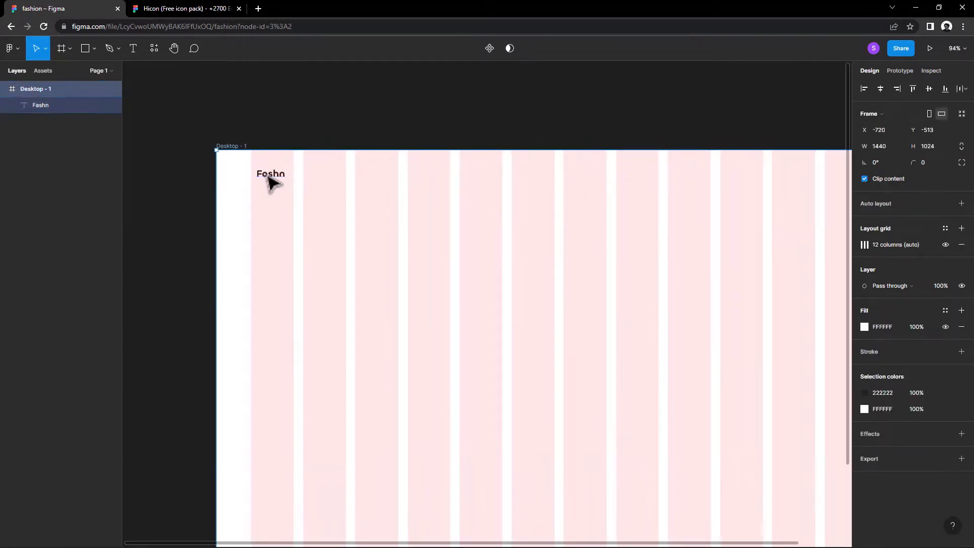
pyautogui.click(267, 181)
pyautogui.click(270, 132)
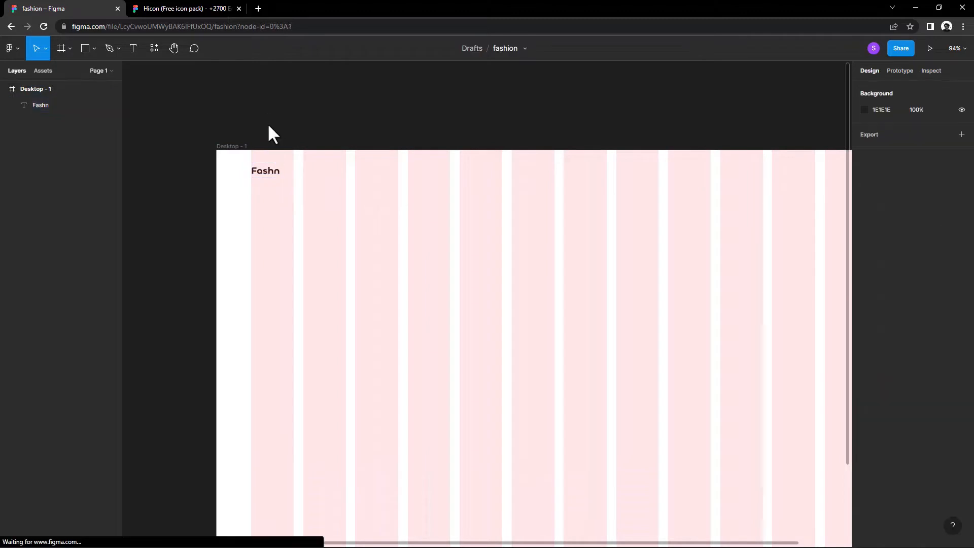
# Step: Hide the 12-column layout grid of the desktop frame
pyautogui.scroll(-2, 268, 127)
pyautogui.click(247, 143)
pyautogui.click(945, 245)
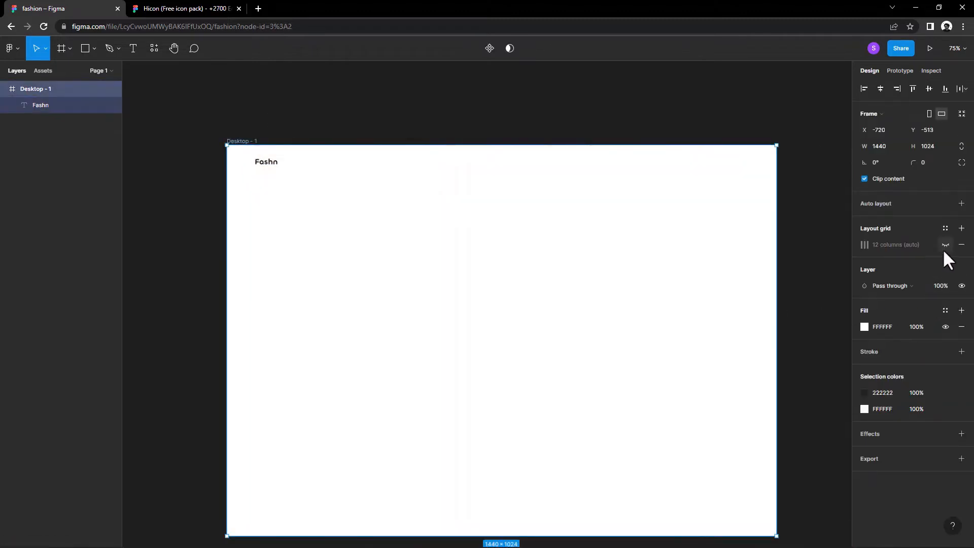
pyautogui.hscroll(1, 252, 130)
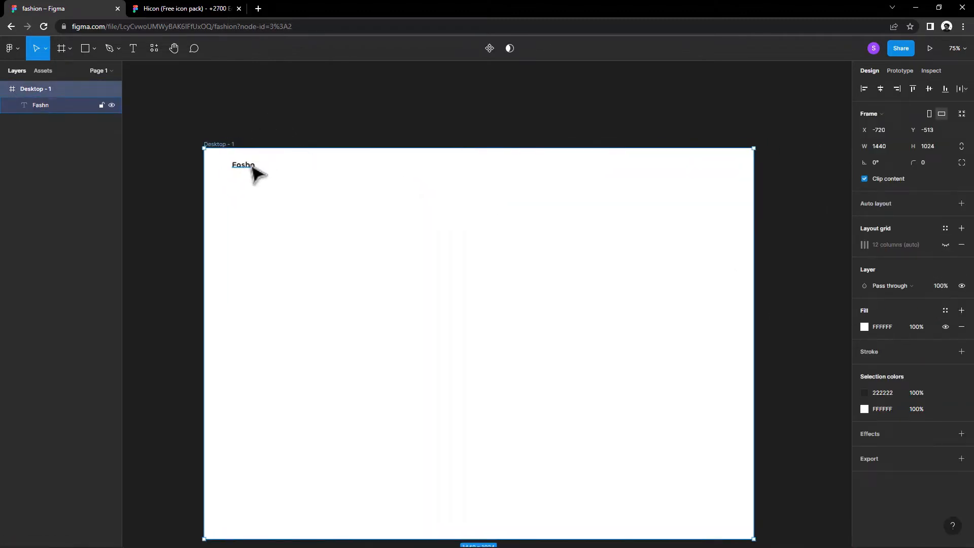
# Step: Place two copies of the Fashn text along the same line, reading Catalog at about X 290 and New at about X 391
pyautogui.moveTo(252, 168); pyautogui.dragTo(383, 167)
pyautogui.hotkey('ctrl', 'z')
pyautogui.moveTo(245, 177); pyautogui.dragTo(329, 169)
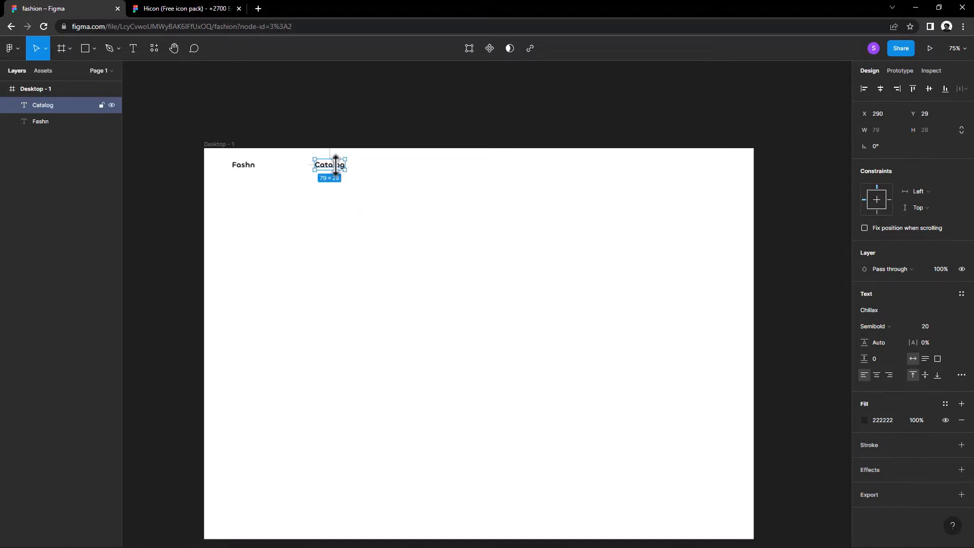
pyautogui.moveTo(336, 163); pyautogui.dragTo(378, 169)
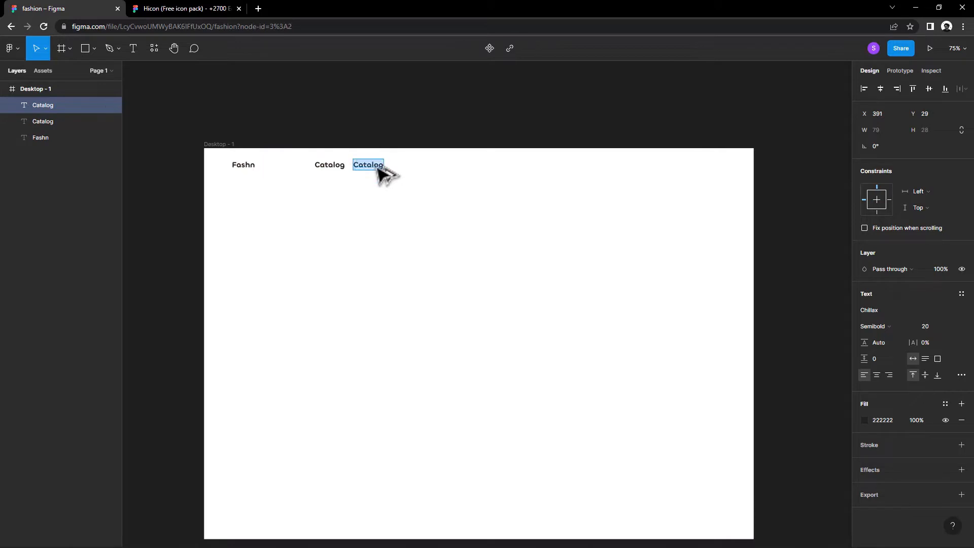
pyautogui.write('New')
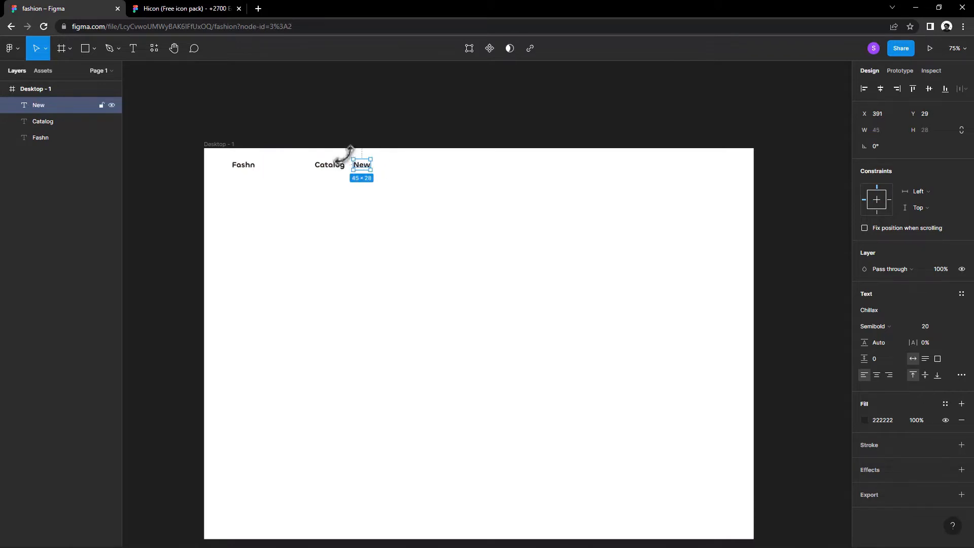
# Step: Place a copy of the New label beside it at about X 458 and change its text to Sales
pyautogui.moveTo(366, 170); pyautogui.dragTo(394, 174)
pyautogui.doubleClick(388, 166)
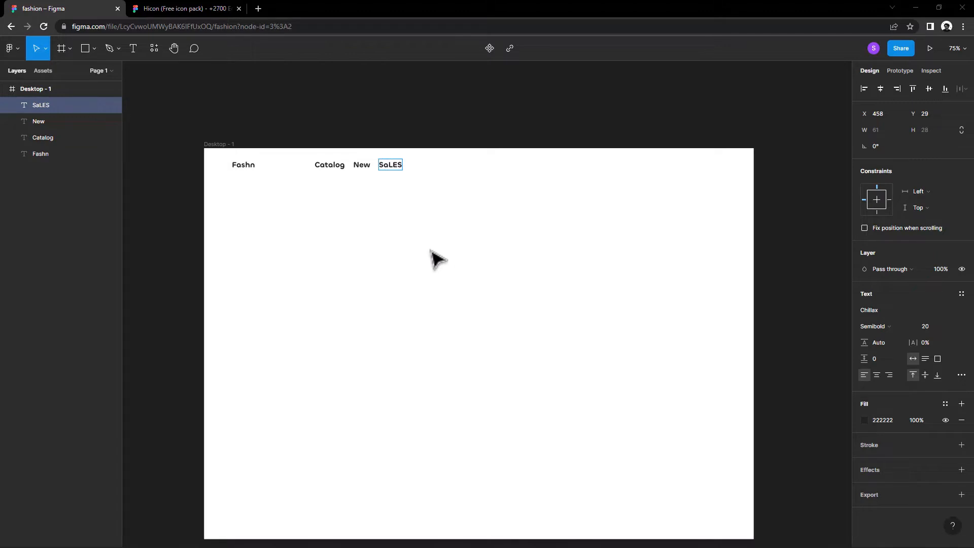
pyautogui.press('Escape')
pyautogui.doubleClick(386, 167)
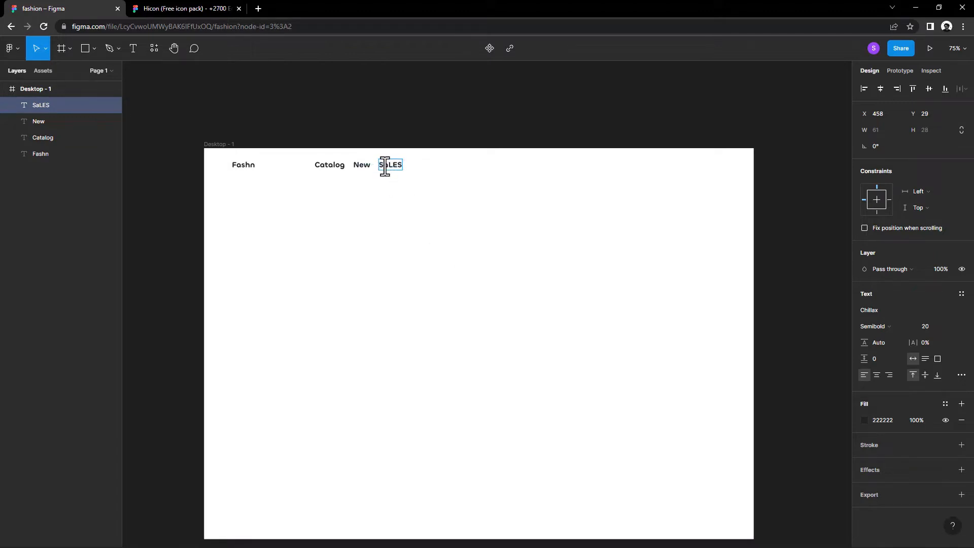
pyautogui.write('s')
pyautogui.press('BackSpace')
pyautogui.write('ales')
pyautogui.press('Escape')
# Step: Place a copy of the Sales label at about X 533 and change its text to Delivery
pyautogui.moveTo(395, 173); pyautogui.dragTo(426, 170)
pyautogui.doubleClick(425, 167)
pyautogui.write('Delivery')
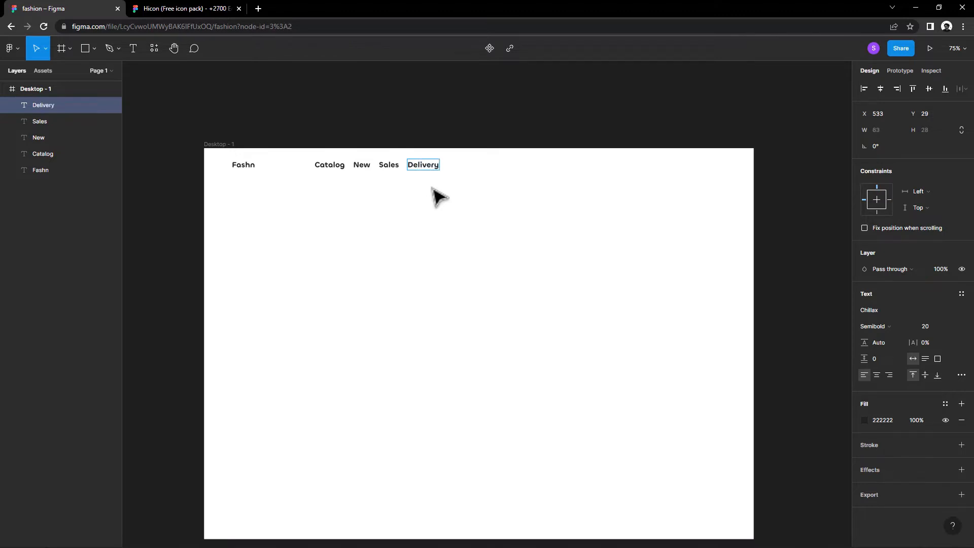
pyautogui.press('Escape')
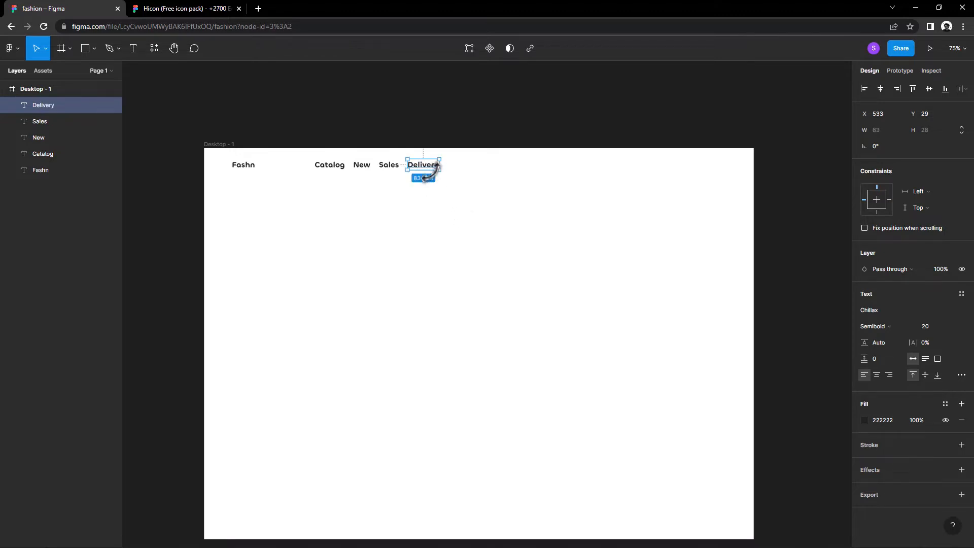
# Step: Extend the row with two more label copies, reading Store at about X 645 and Company at about X 727
pyautogui.moveTo(430, 172); pyautogui.dragTo(476, 172)
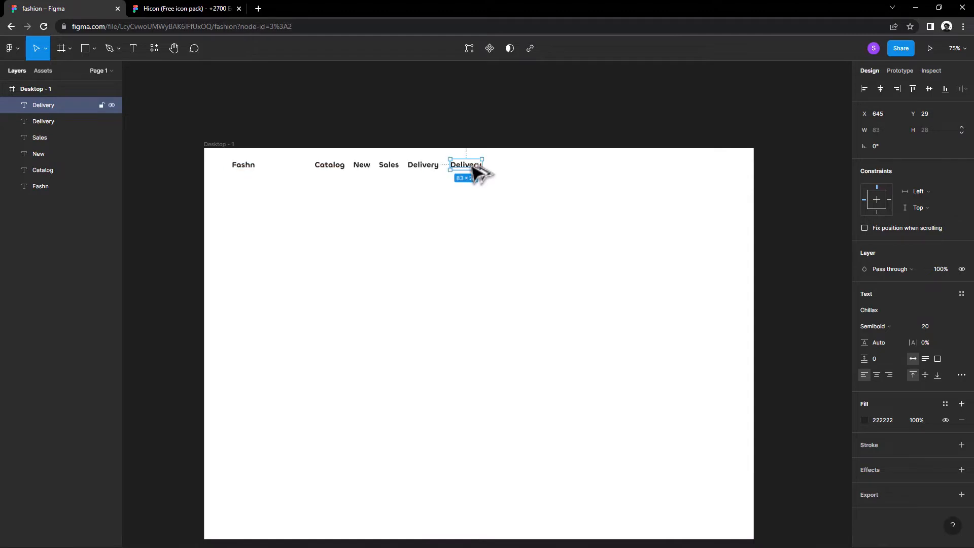
pyautogui.write('Store')
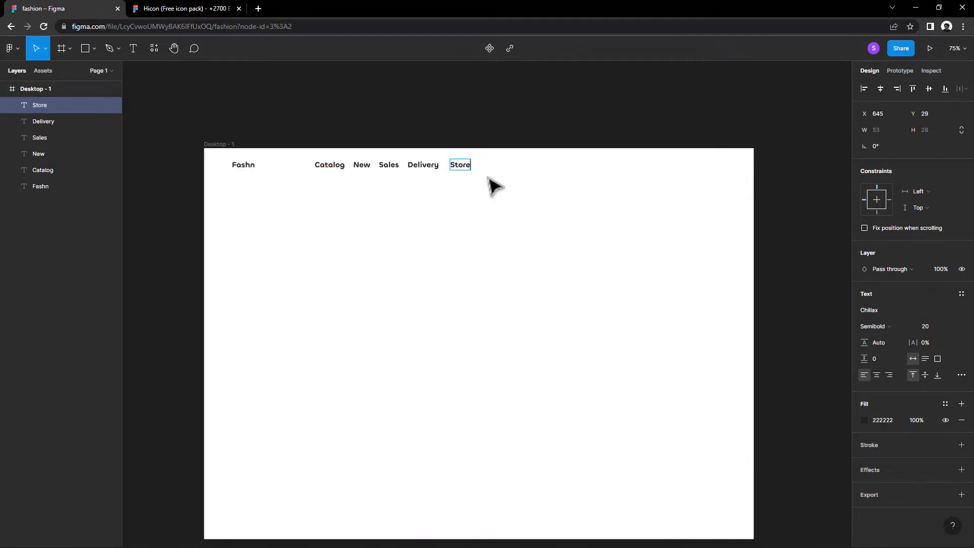
pyautogui.moveTo(461, 171); pyautogui.dragTo(493, 171)
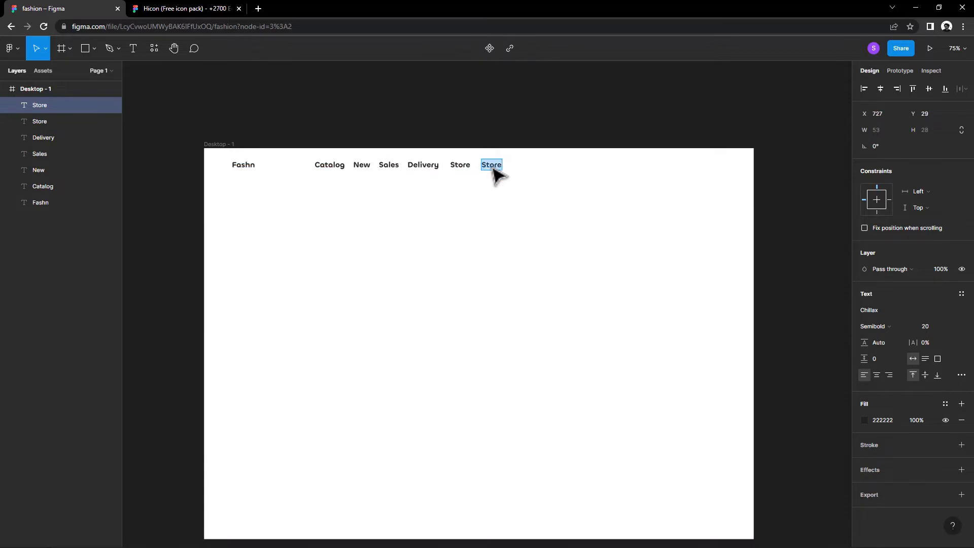
pyautogui.write('Company')
pyautogui.press('Escape')
# Step: Set the font weight of the six navigation labels from Catalog to Company to Medium
pyautogui.click(363, 163)
pyautogui.moveTo(602, 176); pyautogui.dragTo(303, 155)
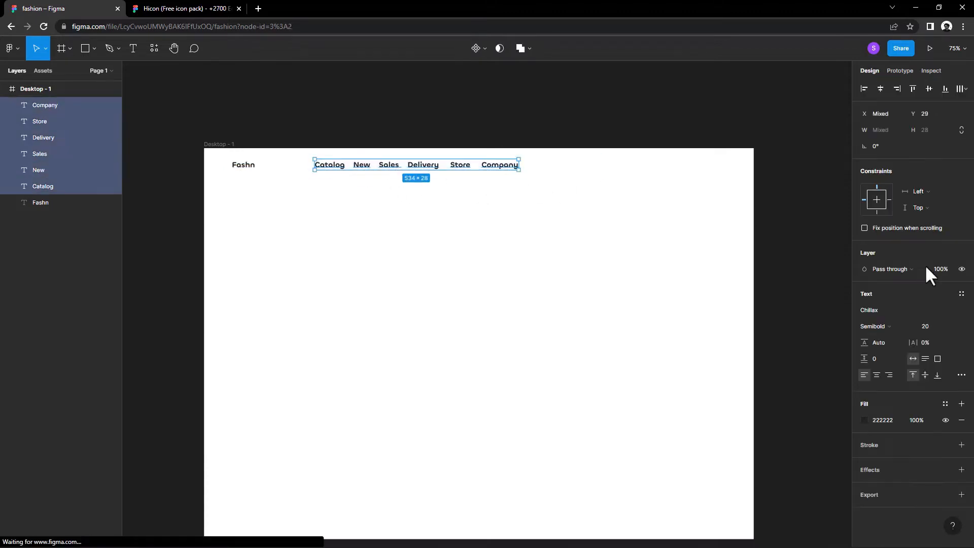
pyautogui.click(882, 326)
pyautogui.click(878, 302)
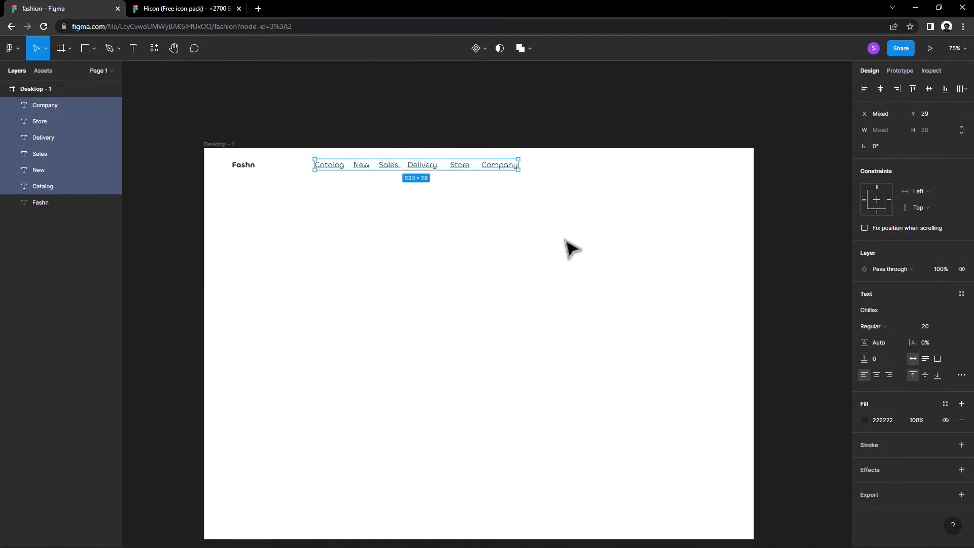
pyautogui.click(875, 324)
pyautogui.click(879, 337)
pyautogui.click(492, 187)
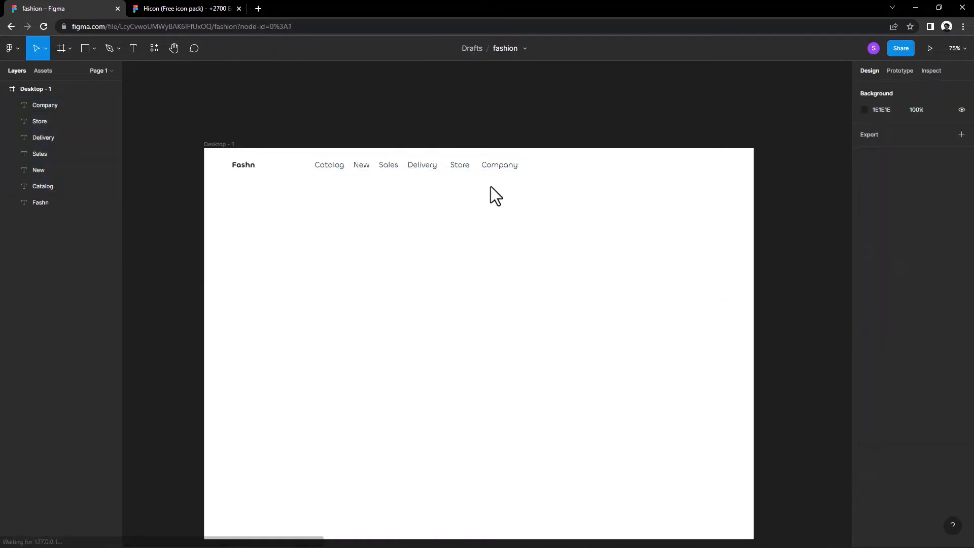
# Step: Spread the navigation labels to the right of Catalog further apart along the header row
pyautogui.moveTo(500, 187); pyautogui.dragTo(372, 169)
pyautogui.moveTo(543, 189); pyautogui.dragTo(404, 167)
pyautogui.moveTo(565, 205); pyautogui.dragTo(439, 164)
pyautogui.click(522, 201)
# Step: Reduce the font size of all six navigation labels to 17
pyautogui.moveTo(558, 200); pyautogui.dragTo(294, 156)
pyautogui.click(544, 184)
pyautogui.click(930, 367)
pyautogui.press('Down')
pyautogui.press('Down')
pyautogui.press('Down')
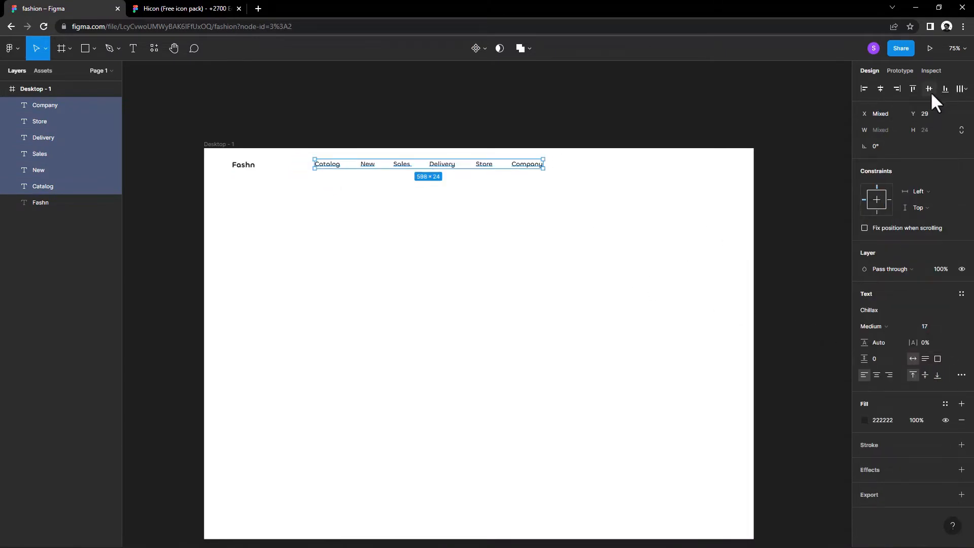
# Step: Space the six navigation labels 37 apart and centre the row horizontally in the frame at about Y 38
pyautogui.moveTo(422, 165); pyautogui.dragTo(467, 169)
pyautogui.moveTo(587, 199); pyautogui.dragTo(430, 170)
pyautogui.moveTo(589, 194); pyautogui.dragTo(461, 166)
pyautogui.moveTo(477, 170); pyautogui.dragTo(472, 170)
pyautogui.moveTo(589, 197); pyautogui.dragTo(500, 159)
pyautogui.moveTo(517, 171); pyautogui.dragTo(511, 171)
pyautogui.moveTo(570, 199); pyautogui.dragTo(533, 163)
pyautogui.moveTo(543, 171); pyautogui.dragTo(396, 168)
pyautogui.click(572, 193)
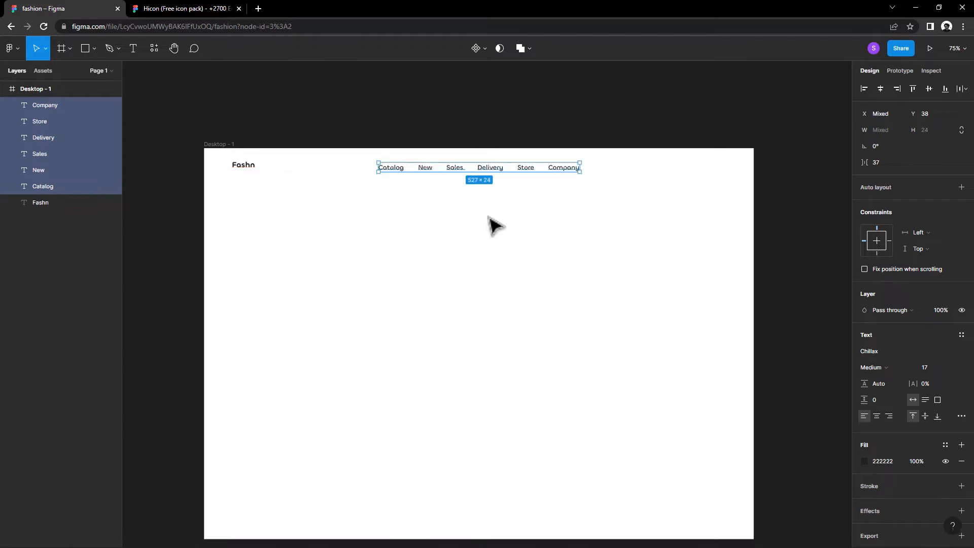
pyautogui.click(565, 225)
# Step: Draw a small circle of about 9 × 9 at the upper right corner of the New label
pyautogui.scroll(4, 422, 194)
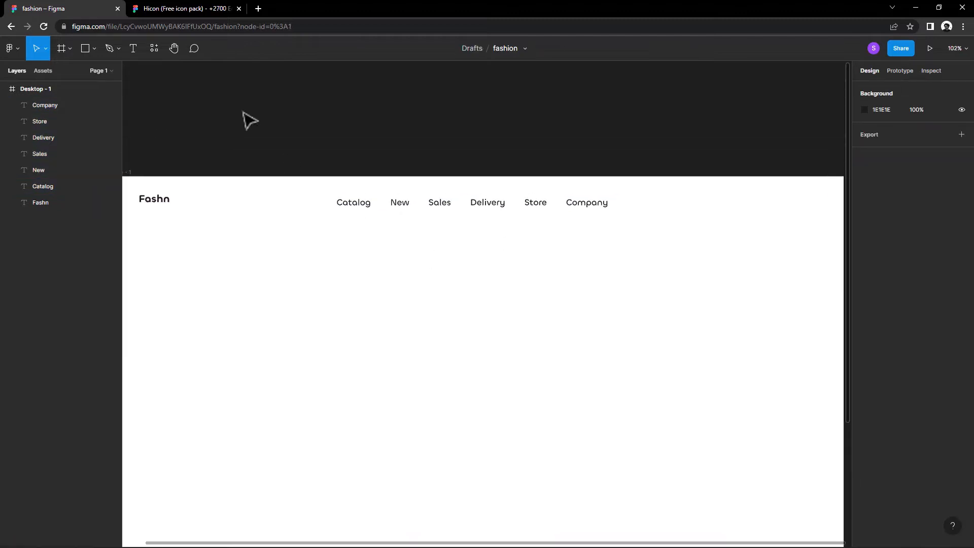
pyautogui.click(94, 49)
pyautogui.click(70, 107)
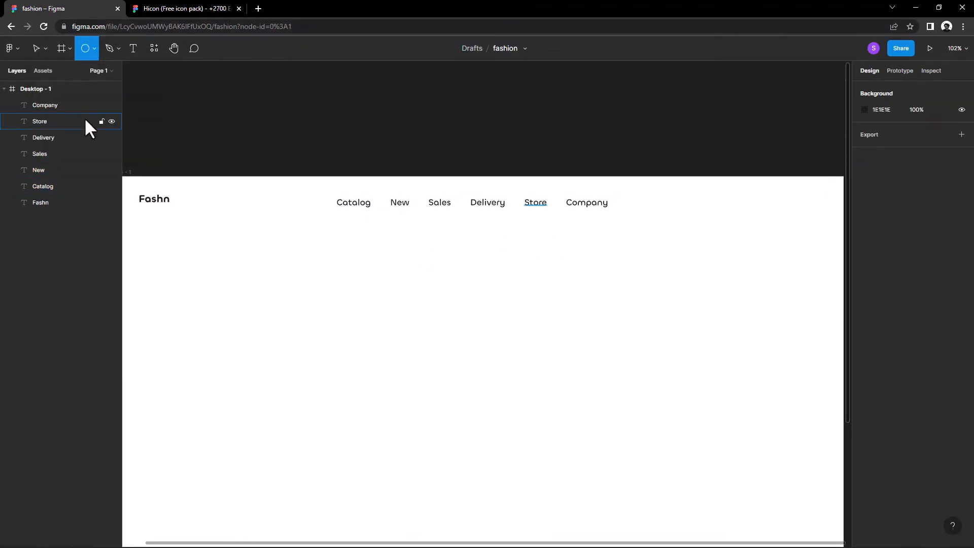
pyautogui.moveTo(408, 196)
pyautogui.mouseDown()
pyautogui.moveTo(415, 202)
pyautogui.moveTo(405, 196)
pyautogui.mouseUp()
pyautogui.scroll(5, 409, 193)
pyautogui.click(410, 202)
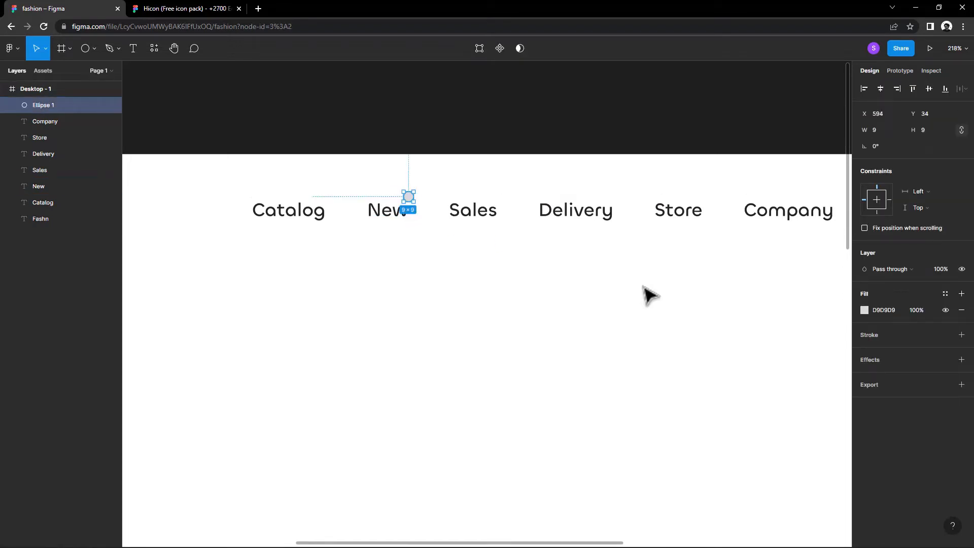
# Step: Set the fill of the small circle beside New to light purple, B08AFF
pyautogui.click(864, 309)
pyautogui.moveTo(763, 426); pyautogui.dragTo(814, 427)
pyautogui.moveTo(815, 319); pyautogui.dragTo(787, 287)
pyautogui.click(843, 283)
pyautogui.click(740, 282)
pyautogui.scroll(-5, 710, 294)
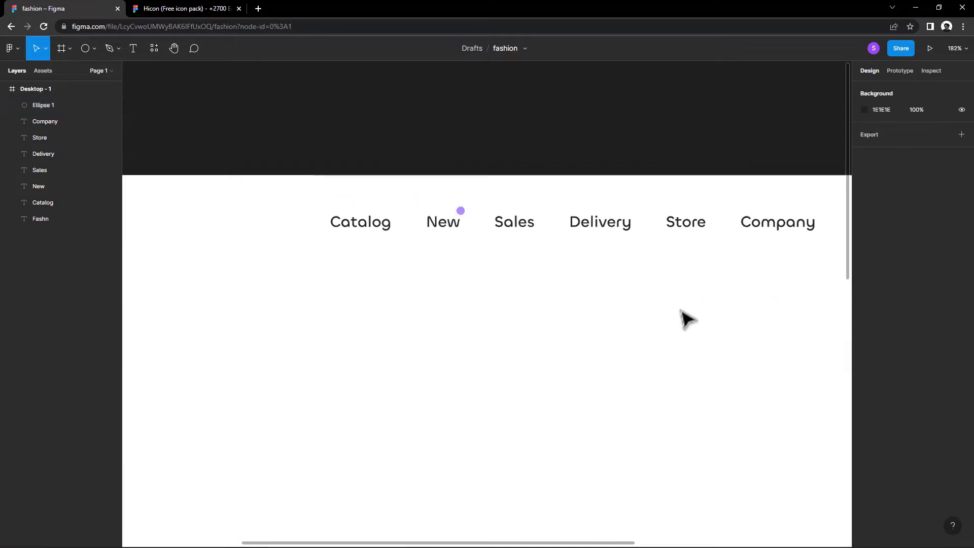
pyautogui.moveTo(568, 292); pyautogui.dragTo(458, 266)
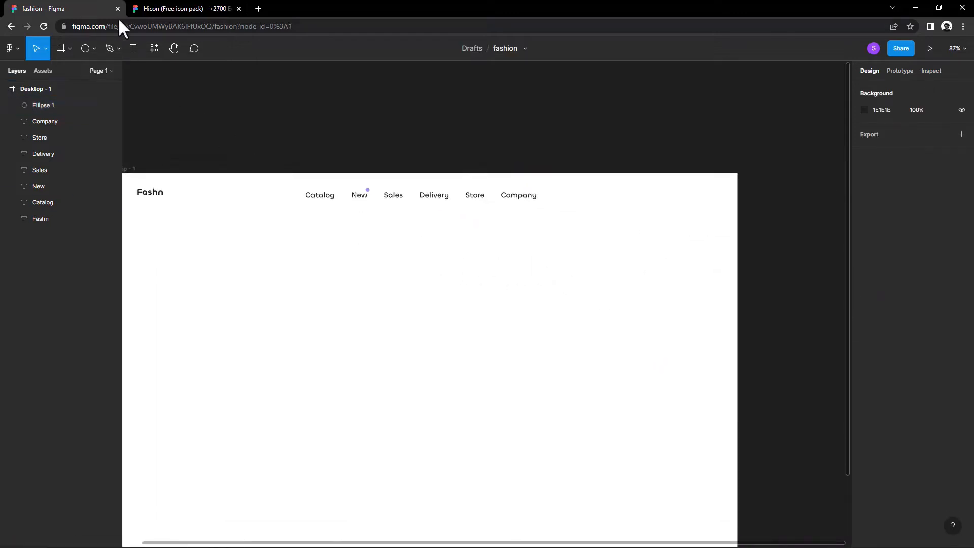
# Step: In the Hicon icon file, move the Bookmark 1 and Search 1 icons from the Essetional set onto the empty canvas beside it
pyautogui.click(175, 9)
pyautogui.scroll(10, 353, 130)
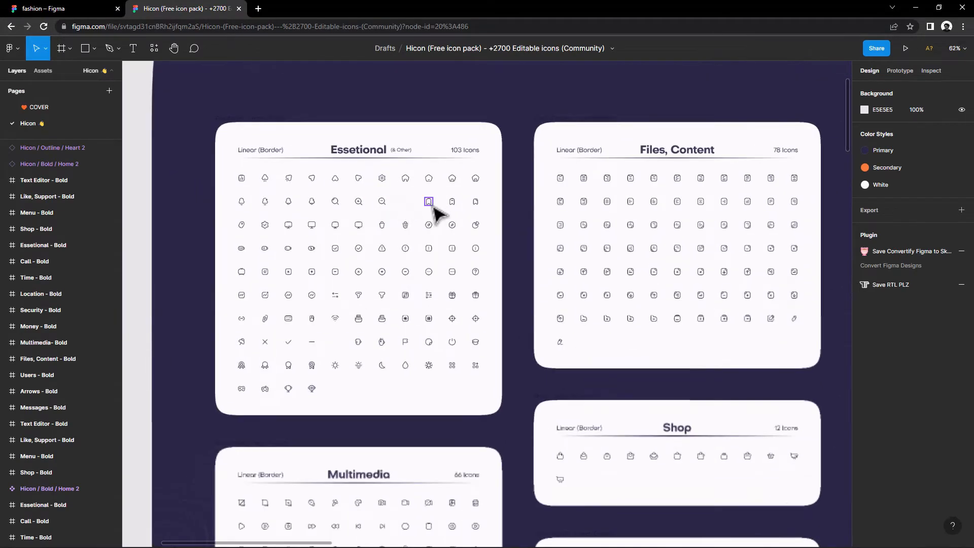
pyautogui.click(425, 201)
pyautogui.moveTo(425, 203)
pyautogui.mouseDown()
pyautogui.moveTo(413, 200)
pyautogui.moveTo(430, 209)
pyautogui.mouseUp()
pyautogui.moveTo(300, 201); pyautogui.dragTo(131, 154)
pyautogui.click(151, 217)
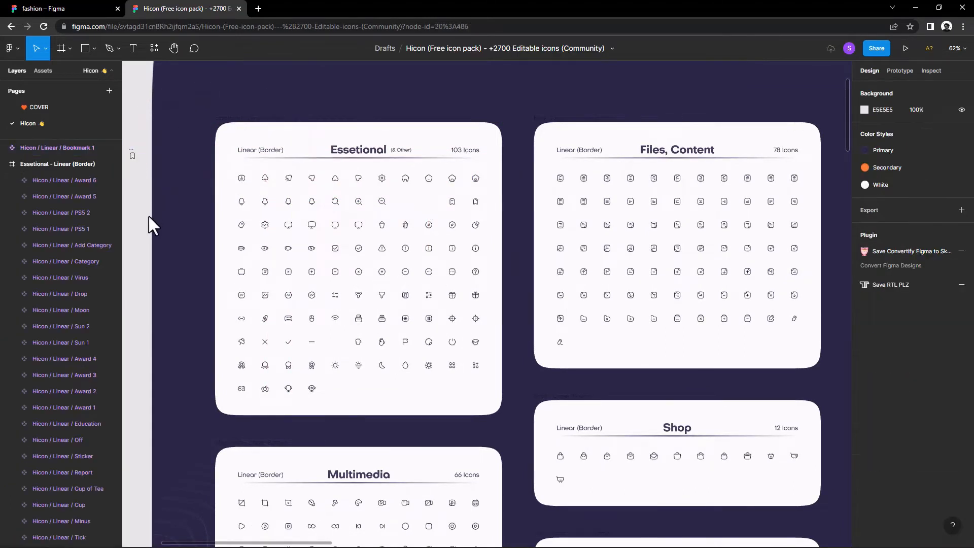
pyautogui.moveTo(151, 219); pyautogui.dragTo(211, 208)
pyautogui.moveTo(397, 190); pyautogui.dragTo(193, 160)
# Step: Move the Bag 5 icon from the Shop set onto the empty canvas below the bookmark and search icons
pyautogui.scroll(-1, 441, 269)
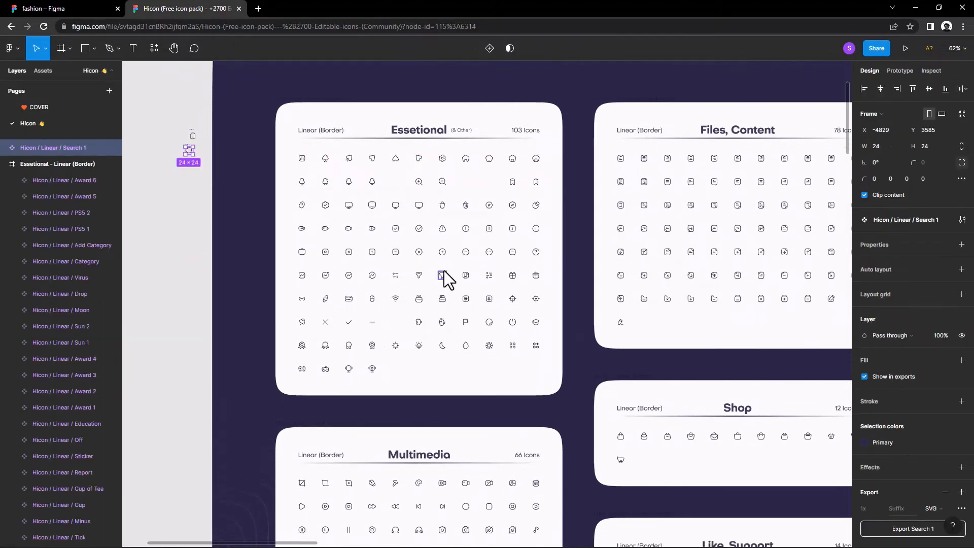
pyautogui.scroll(-5, 445, 288)
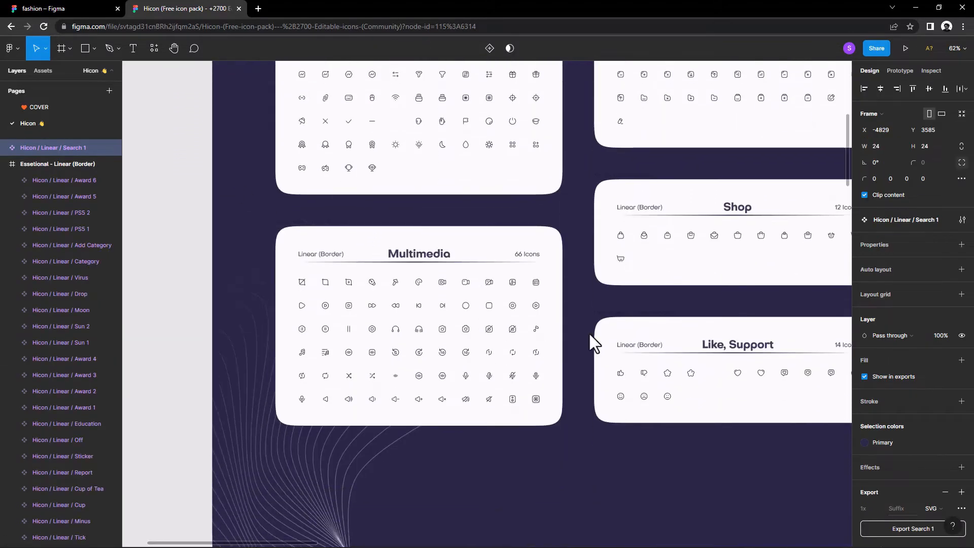
pyautogui.hscroll(4, 457, 348)
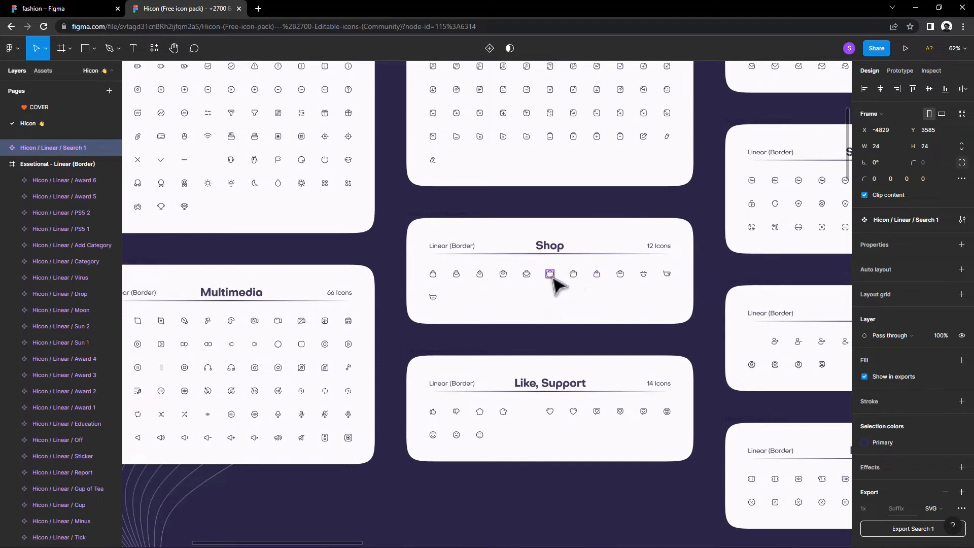
pyautogui.moveTo(551, 275); pyautogui.dragTo(170, 161)
pyautogui.moveTo(69, 100); pyautogui.dragTo(269, 203)
pyautogui.click(278, 227)
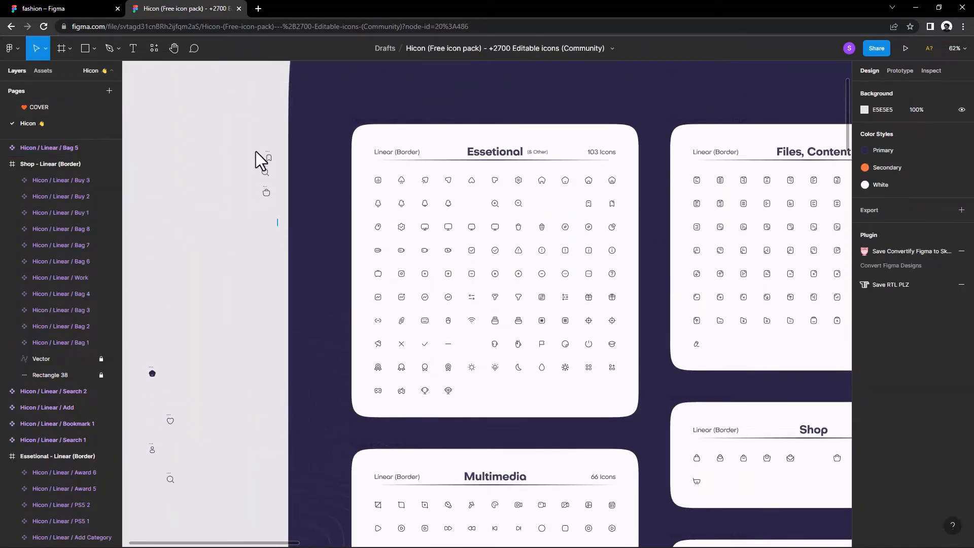
# Step: Copy the bookmark, search and bag icons into the fashion file and place them over the frame, just below and right of Company
pyautogui.click(268, 161)
pyautogui.rightClick(267, 167)
pyautogui.click(64, 7)
pyautogui.rightClick(580, 163)
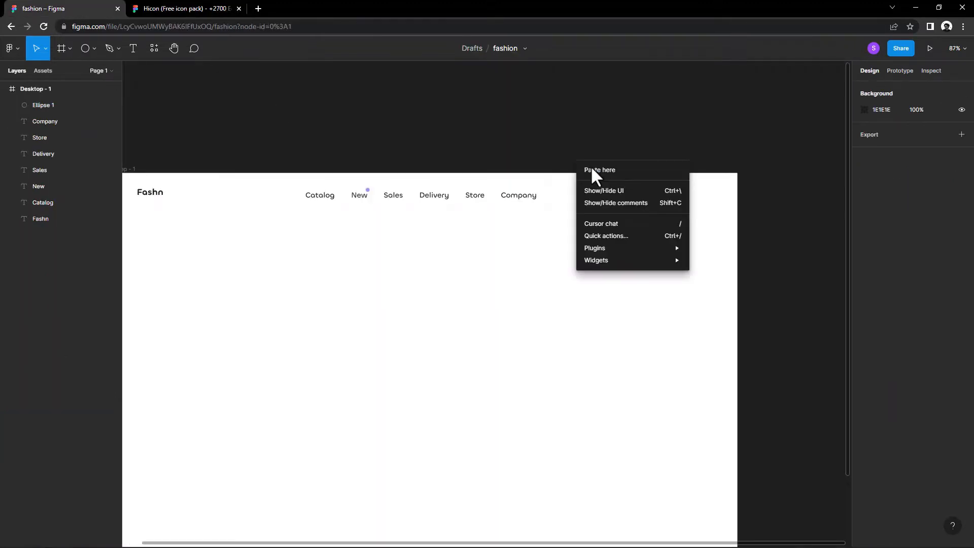
pyautogui.click(591, 169)
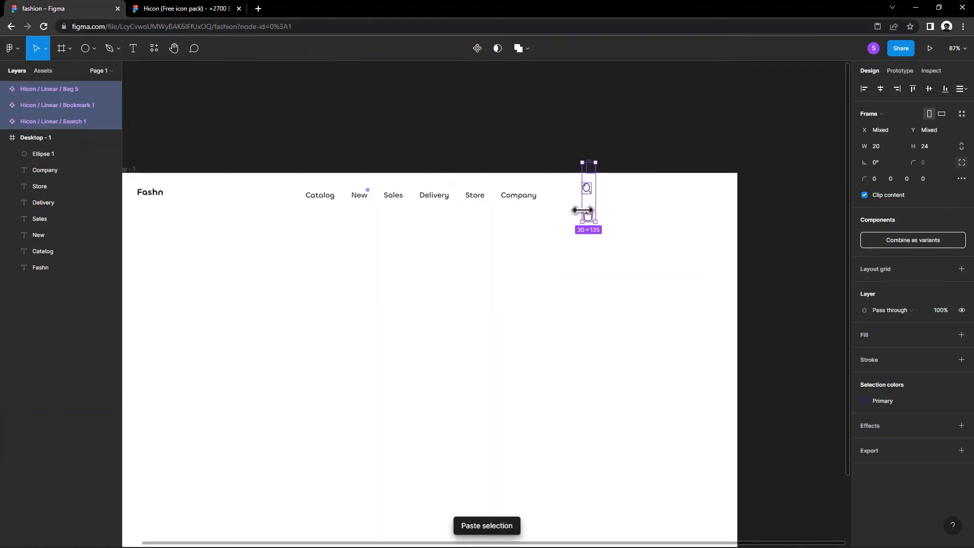
pyautogui.moveTo(588, 196); pyautogui.dragTo(589, 235)
pyautogui.click(594, 217)
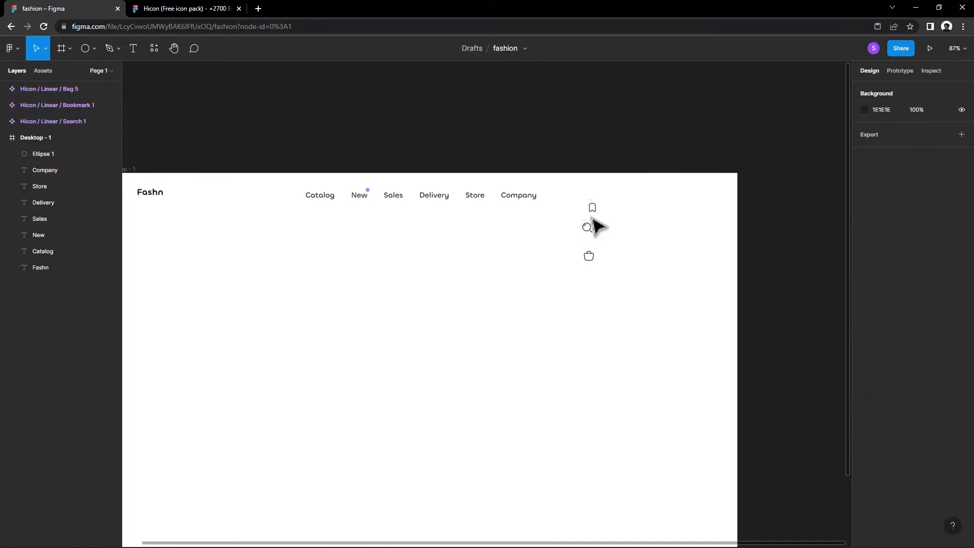
# Step: Show the frame's 12-column layout grid and draw a circle about 47 px wide in the last column at header height
pyautogui.click(135, 169)
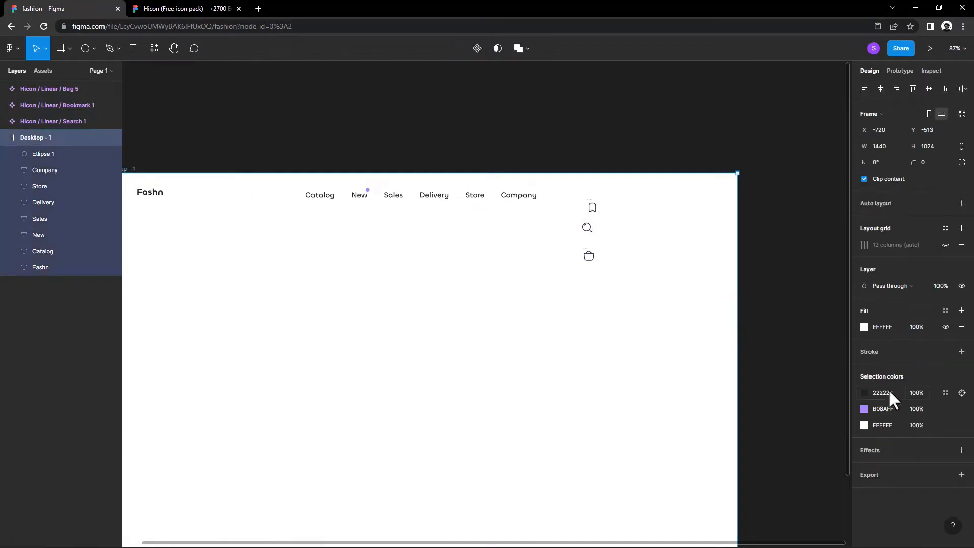
pyautogui.click(945, 244)
pyautogui.click(680, 306)
pyautogui.click(93, 49)
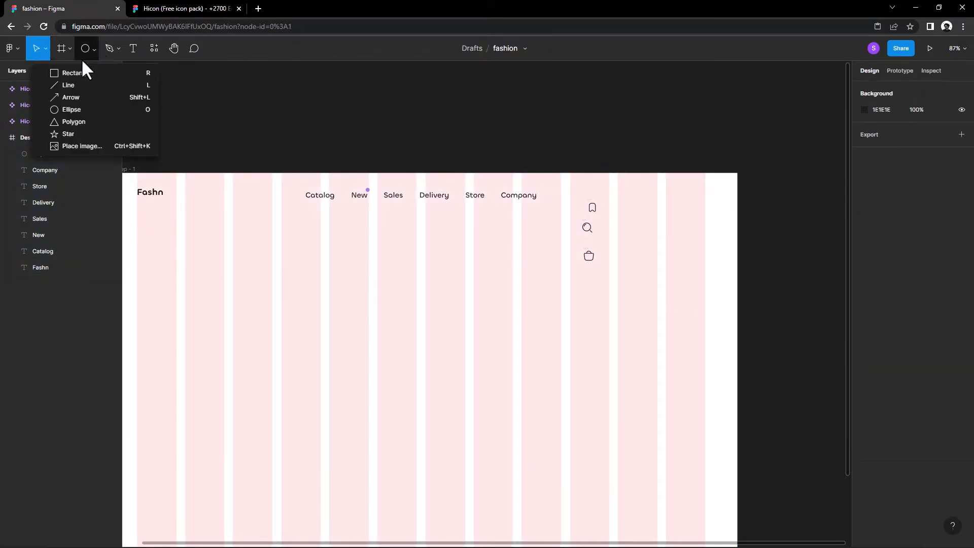
pyautogui.click(71, 109)
pyautogui.moveTo(674, 190)
pyautogui.mouseDown()
pyautogui.moveTo(697, 212)
pyautogui.moveTo(689, 202)
pyautogui.mouseUp()
pyautogui.click(690, 241)
# Step: Arrange the search, bookmark and bag icons in one row between Company and the grey circle, at Y -468
pyautogui.moveTo(592, 207); pyautogui.dragTo(642, 208)
pyautogui.moveTo(592, 229); pyautogui.dragTo(610, 199)
pyautogui.moveTo(639, 199); pyautogui.dragTo(635, 198)
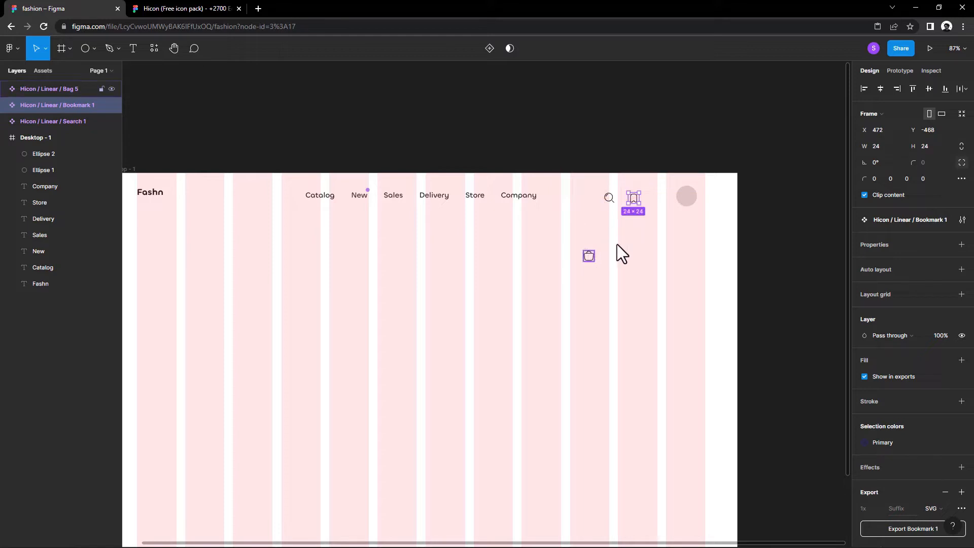
pyautogui.moveTo(592, 256); pyautogui.dragTo(665, 199)
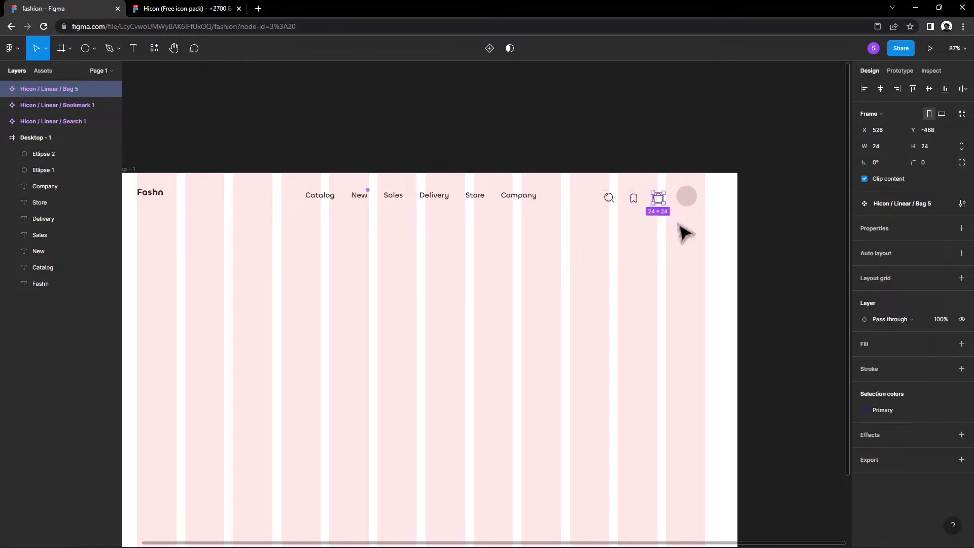
pyautogui.click(680, 225)
# Step: Align the grey circle with the last column's right edge and space the three icons 43 apart beside it
pyautogui.moveTo(213, 196); pyautogui.dragTo(233, 200)
pyautogui.moveTo(709, 200); pyautogui.dragTo(666, 206)
pyautogui.click(698, 219)
pyautogui.click(658, 205)
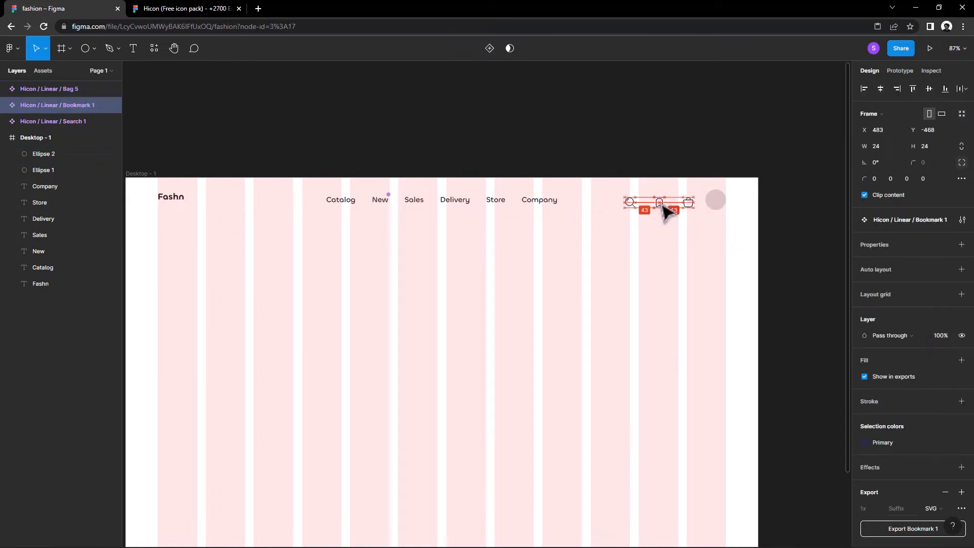
pyautogui.click(687, 246)
# Step: Hide the 12-column layout grid of the Desktop - 1 frame again
pyautogui.hscroll(-2, 421, 225)
pyautogui.click(170, 174)
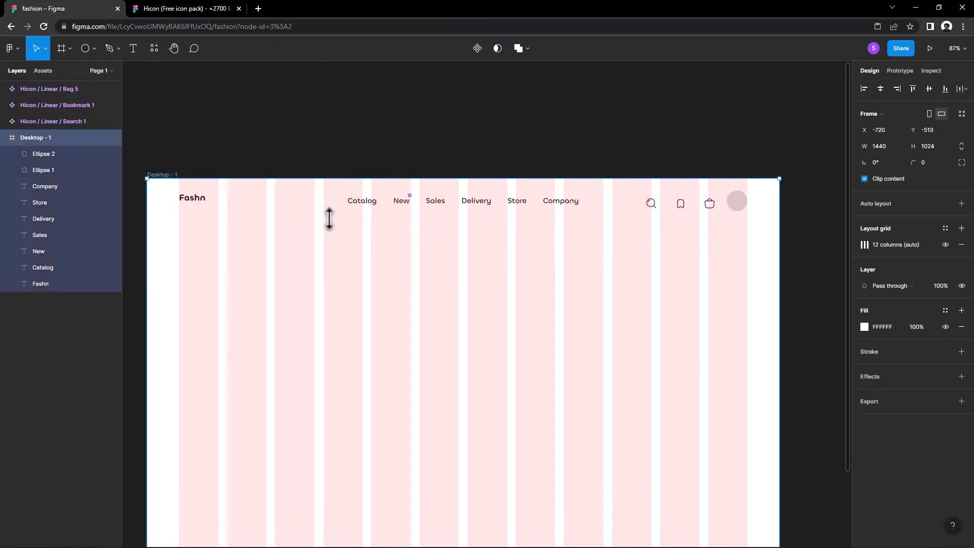
pyautogui.click(946, 245)
# Step: Nest the search, bookmark and bag icon layers inside the Desktop - 1 frame
pyautogui.scroll(1, 754, 282)
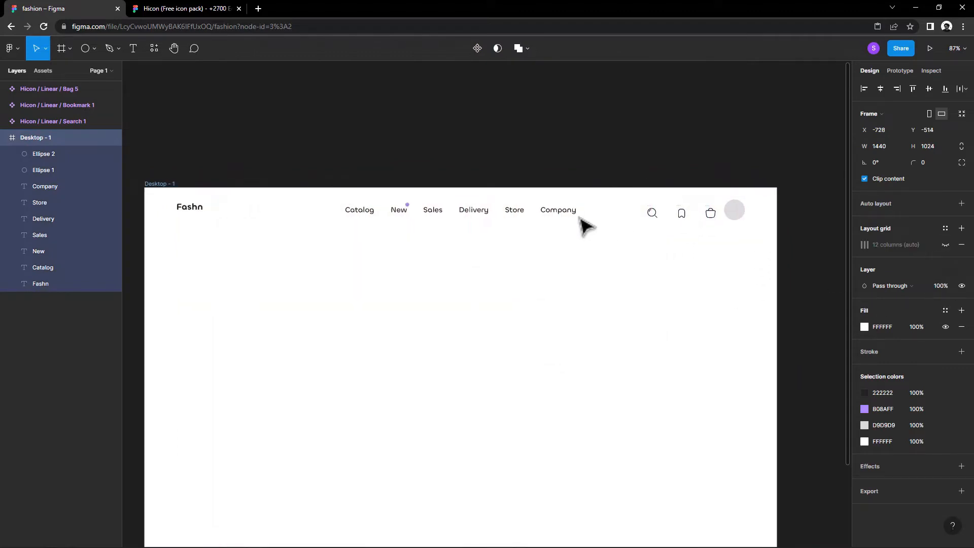
pyautogui.hscroll(5, 553, 221)
pyautogui.hscroll(-5, 624, 227)
pyautogui.moveTo(731, 237); pyautogui.dragTo(645, 201)
pyautogui.moveTo(49, 107); pyautogui.dragTo(48, 148)
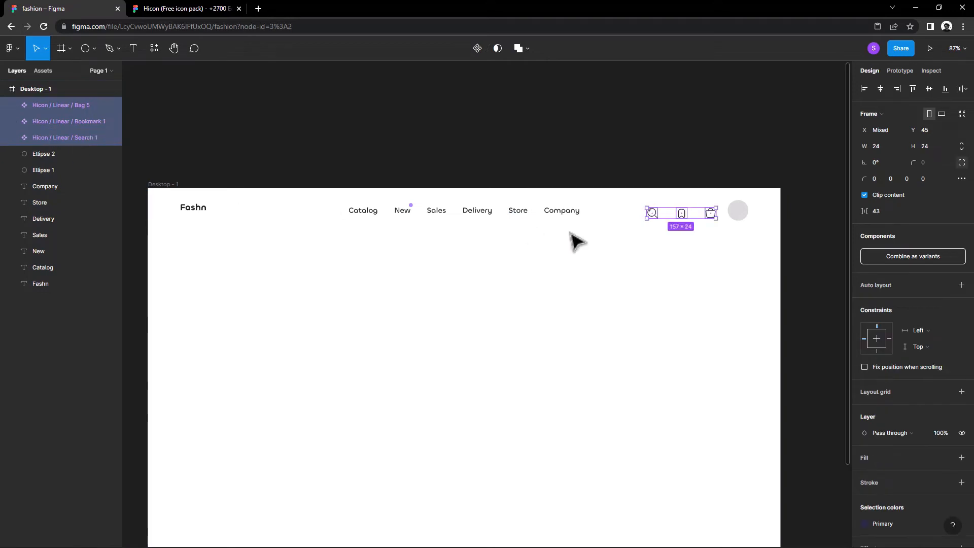
# Step: Align all header elements on one shared vertical centre and check the navigation labels' distances to the frame edges
pyautogui.moveTo(757, 225); pyautogui.dragTo(182, 211)
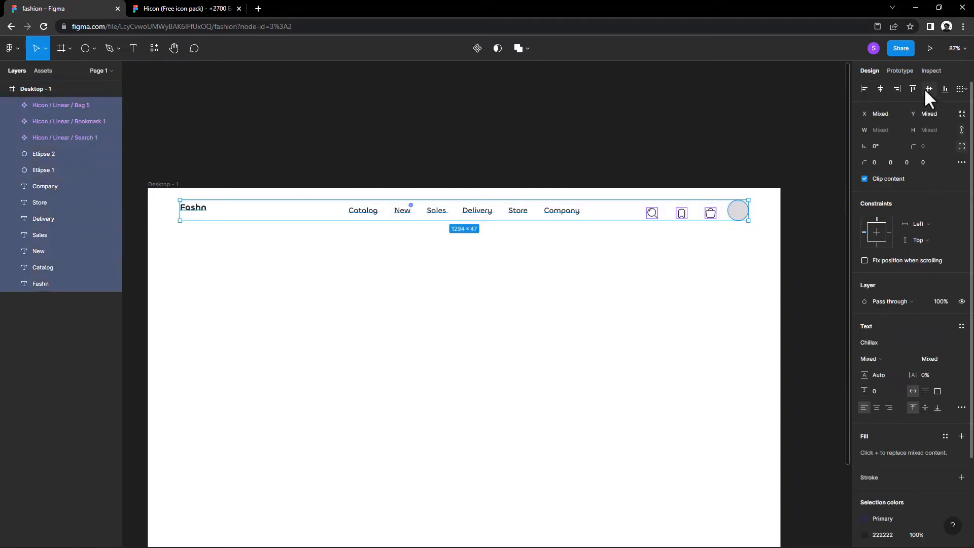
pyautogui.click(829, 139)
pyautogui.click(741, 215)
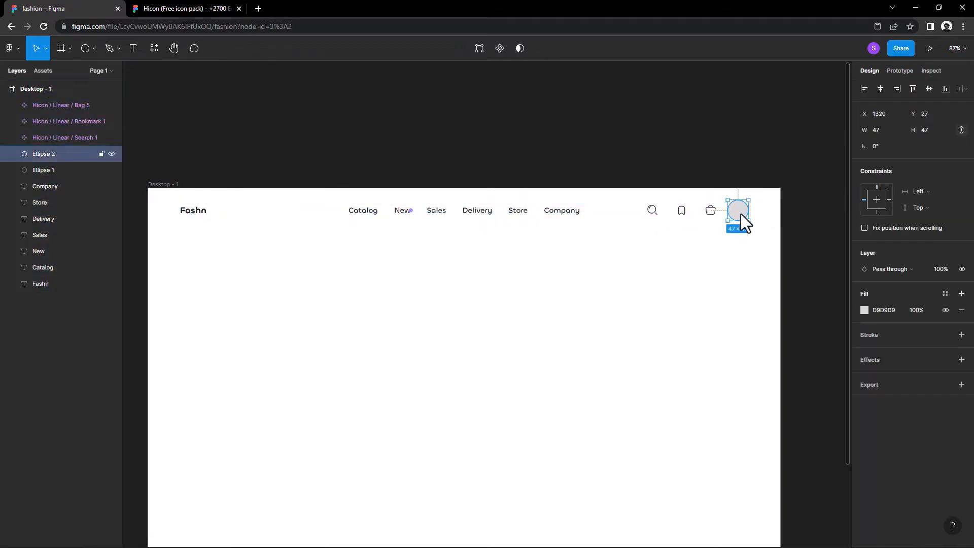
pyautogui.moveTo(589, 234); pyautogui.dragTo(346, 205)
pyautogui.press('alt')
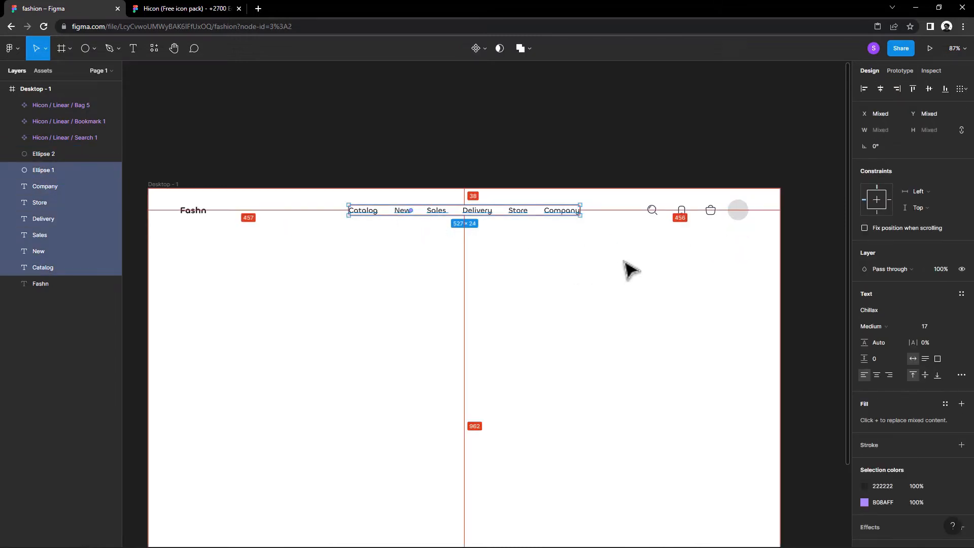
pyautogui.click(422, 224)
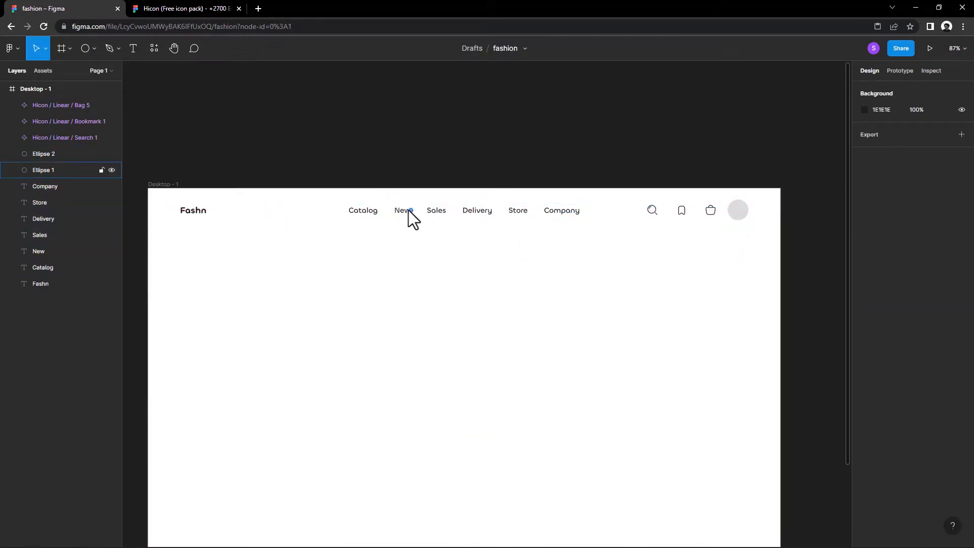
# Step: Move the small purple dot back up to the upper-right corner of the New label
pyautogui.click(410, 209)
pyautogui.press('alt')
pyautogui.click(431, 243)
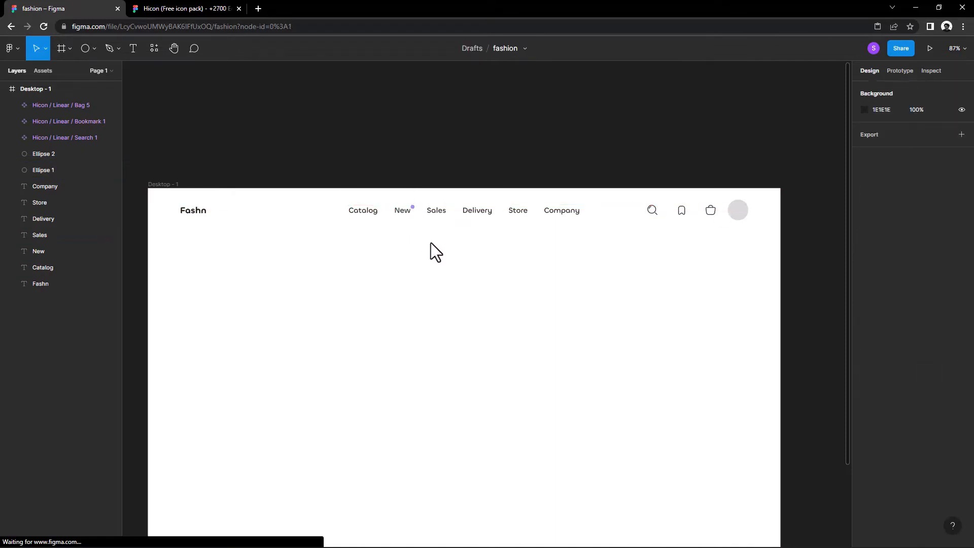
# Step: Show the 12-column layout grid of the Desktop - 1 frame
pyautogui.scroll(-3, 430, 243)
pyautogui.click(239, 165)
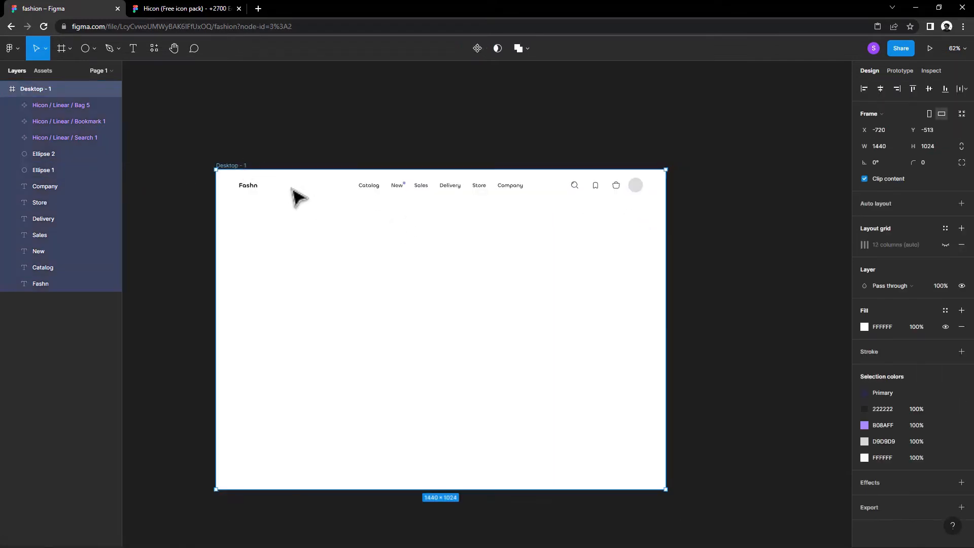
pyautogui.moveTo(419, 543)
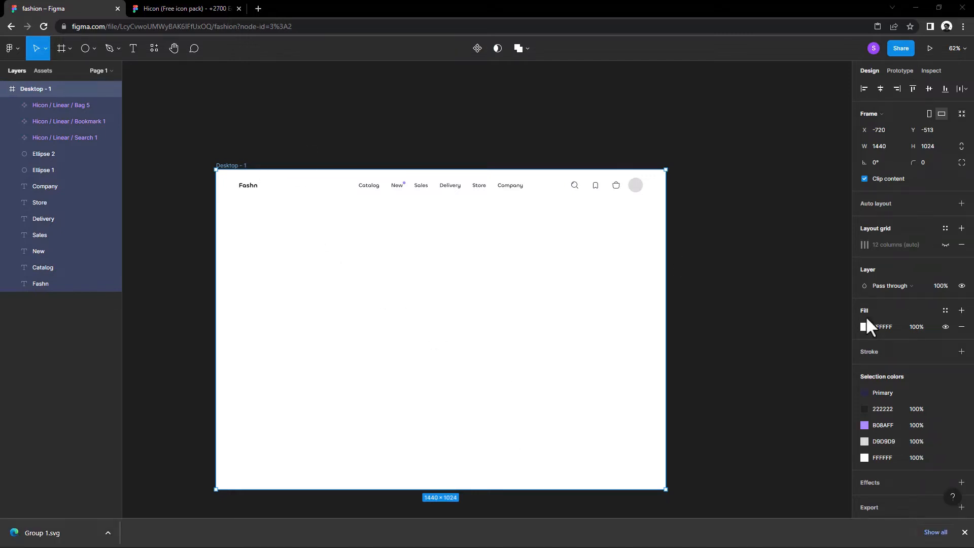
pyautogui.click(946, 245)
pyautogui.press('Escape')
# Step: Draw a grey rectangle about 527 × 777 over the last five columns and move it to about X 840, Y 123
pyautogui.moveTo(601, 543)
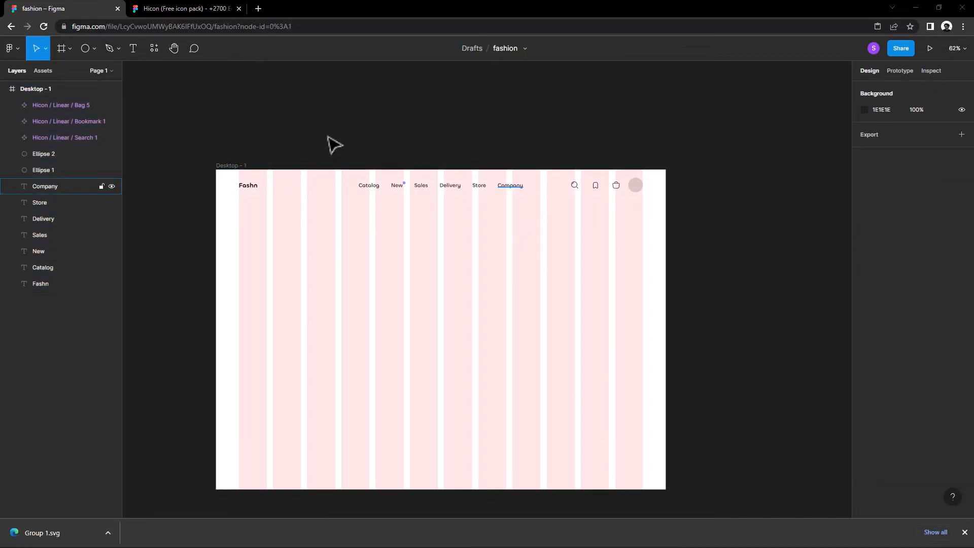
pyautogui.click(94, 48)
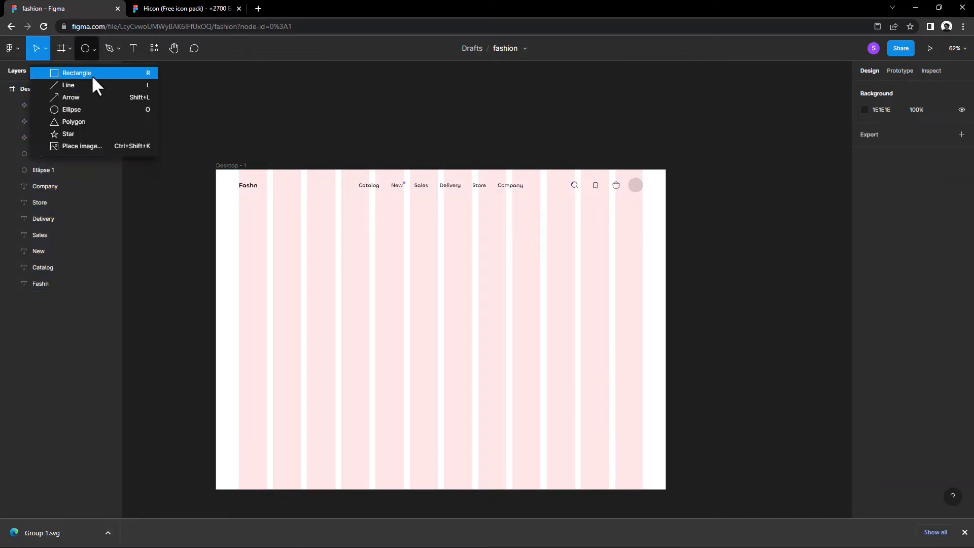
pyautogui.click(91, 75)
pyautogui.moveTo(642, 239)
pyautogui.mouseDown()
pyautogui.moveTo(506, 452)
pyautogui.moveTo(476, 481)
pyautogui.mouseUp()
pyautogui.moveTo(522, 429); pyautogui.dragTo(523, 398)
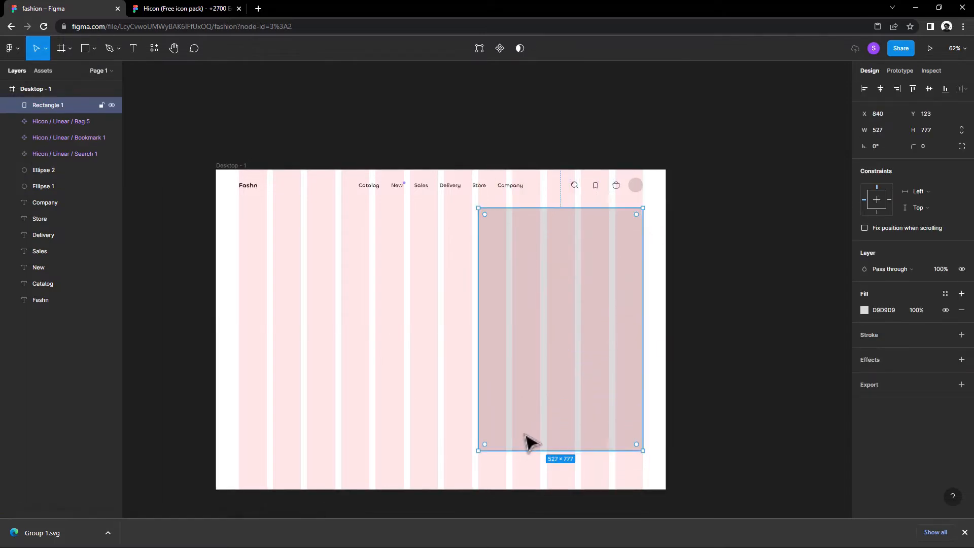
# Step: Resize the grey rectangle to about 546 × 828 at X 821, Y 164, keeping its right edge on the last column
pyautogui.moveTo(519, 451); pyautogui.dragTo(513, 480)
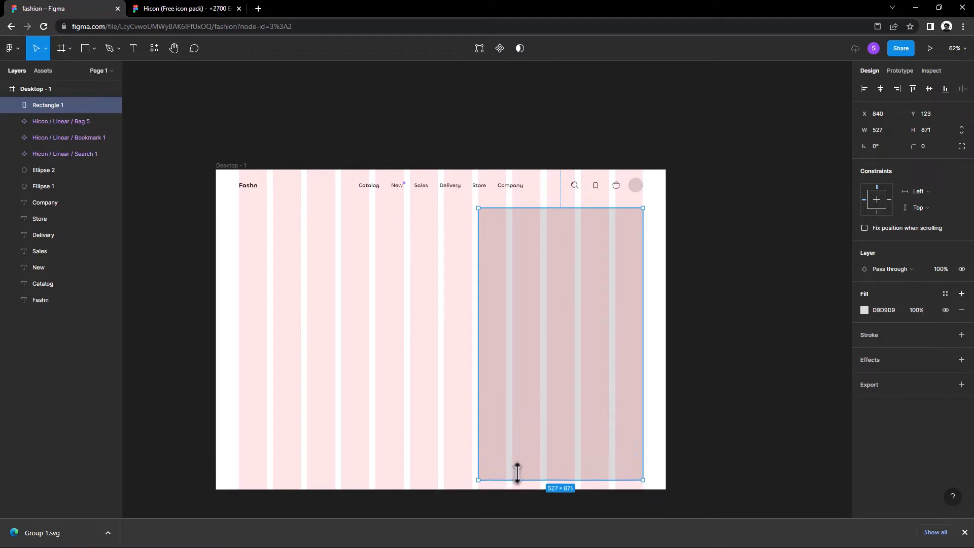
pyautogui.moveTo(585, 209); pyautogui.dragTo(588, 220)
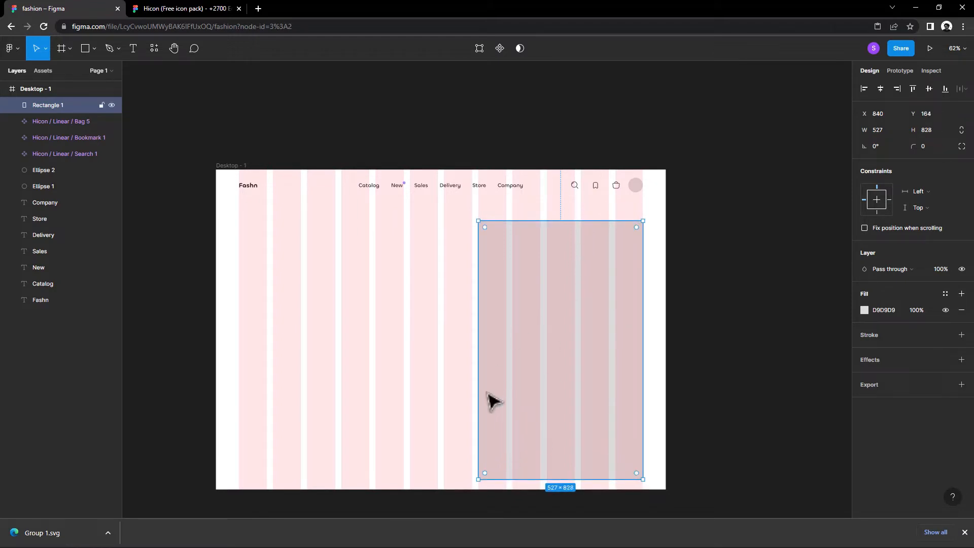
pyautogui.moveTo(479, 401)
pyautogui.mouseDown()
pyautogui.moveTo(467, 395)
pyautogui.moveTo(474, 400)
pyautogui.mouseUp()
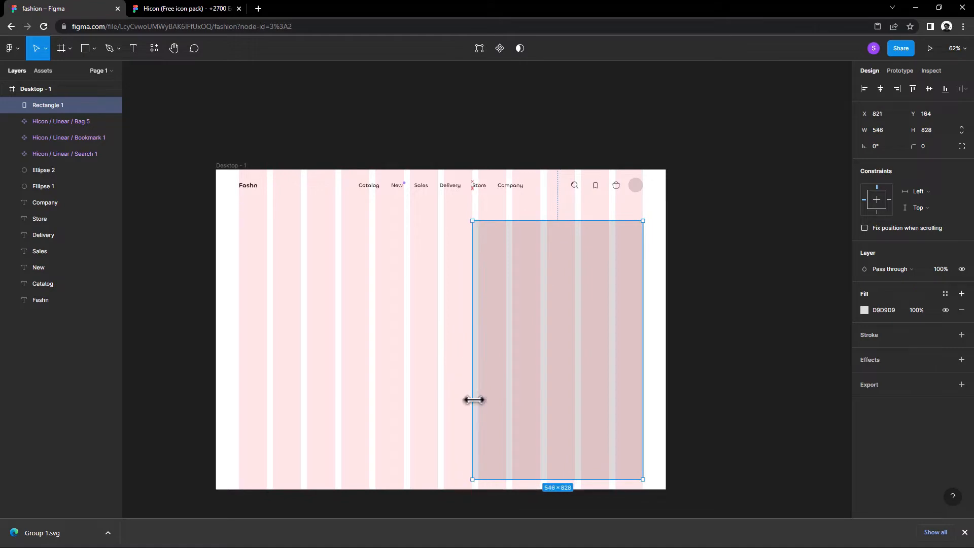
# Step: Hide the layout grid of the Desktop - 1 frame
pyautogui.rightClick(551, 261)
pyautogui.press('Escape')
pyautogui.click(246, 166)
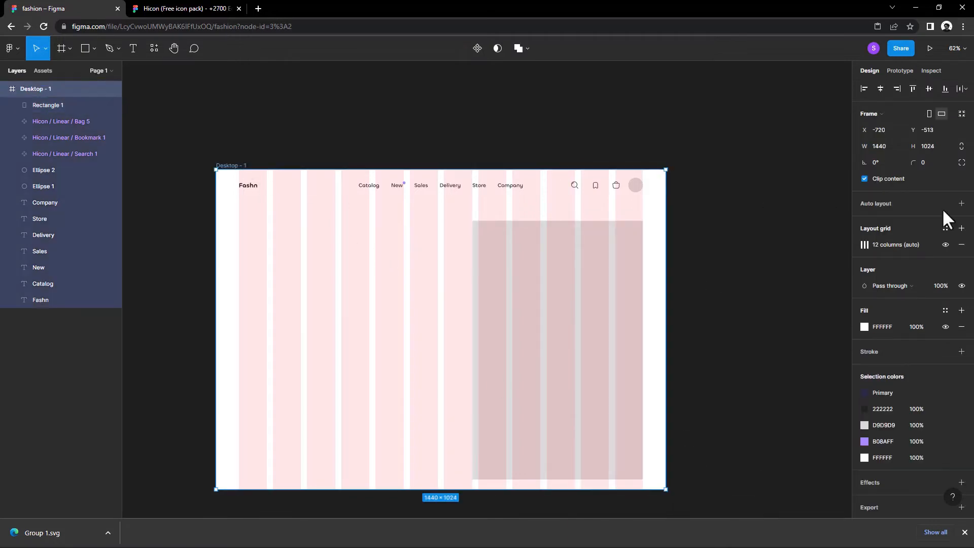
pyautogui.click(946, 245)
# Step: Open the Unsplash plugin for the large grey rectangle and place its window beside the rectangle
pyautogui.click(615, 275)
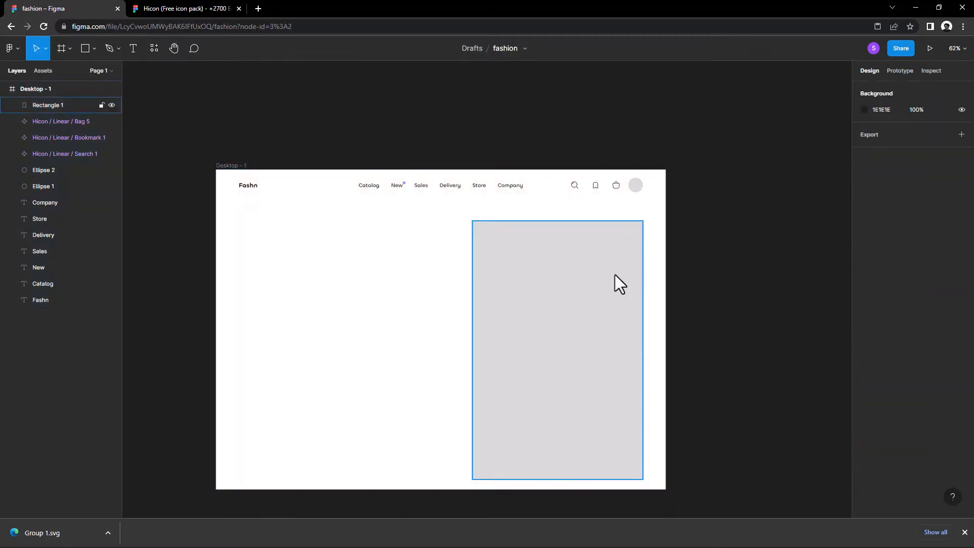
pyautogui.rightClick(618, 279)
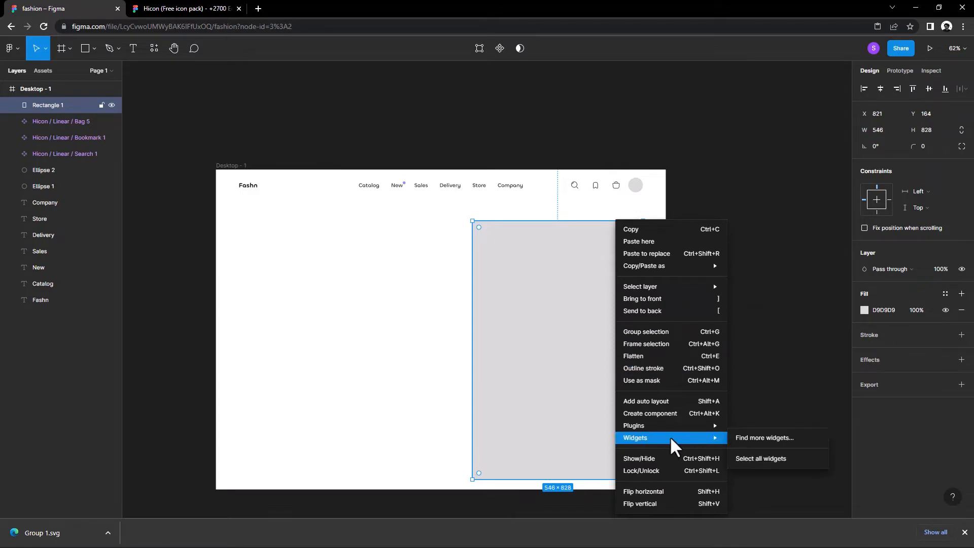
pyautogui.moveTo(639, 425)
pyautogui.click(765, 450)
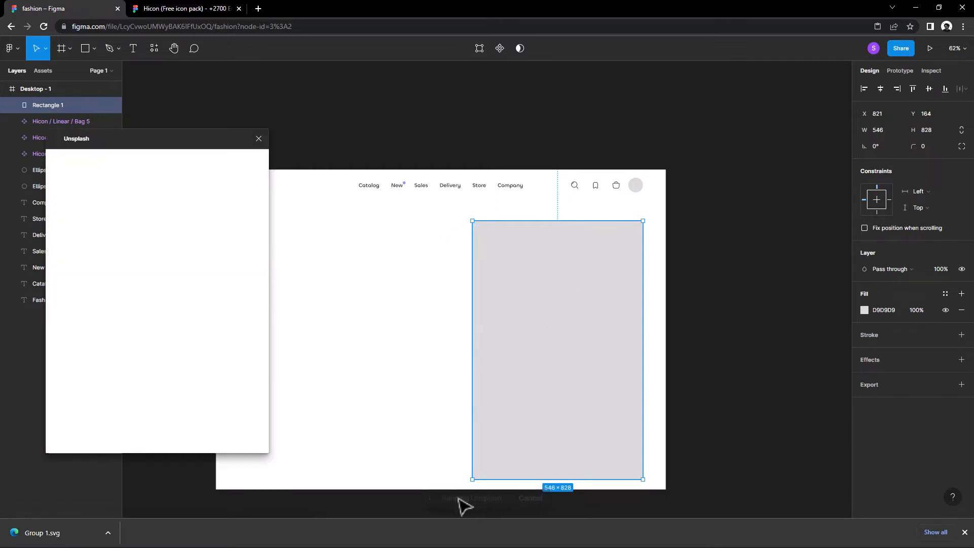
pyautogui.moveTo(183, 144); pyautogui.dragTo(298, 143)
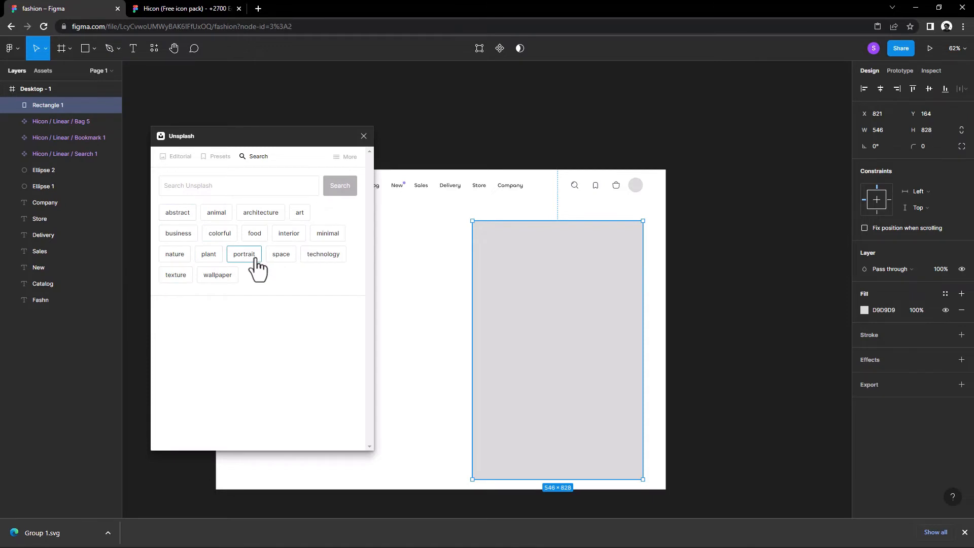
# Step: Search Unsplash for "fashion" and fill the large rectangle with the photo of the woman in a yellow tracksuit
pyautogui.write('fashion')
pyautogui.press('Return')
pyautogui.click(291, 295)
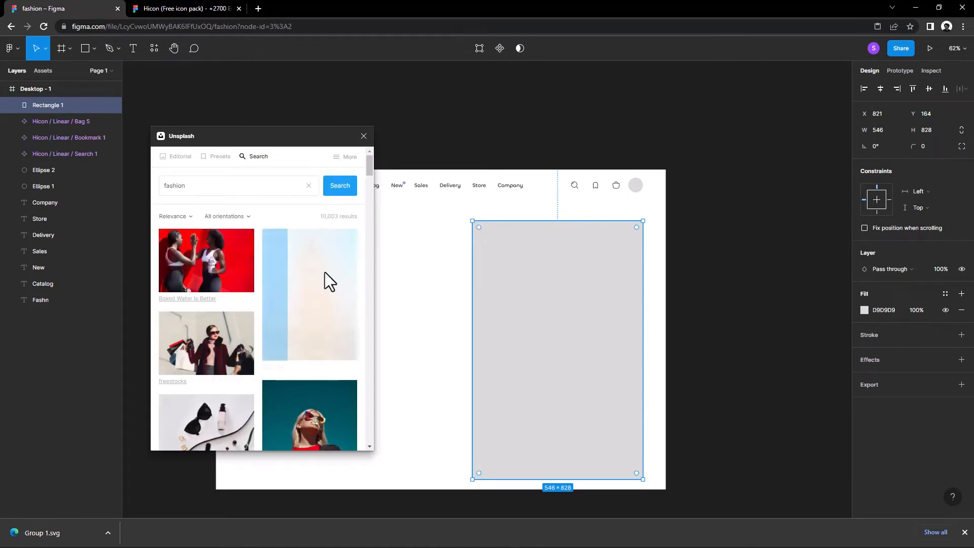
pyautogui.moveTo(288, 139); pyautogui.dragTo(708, 136)
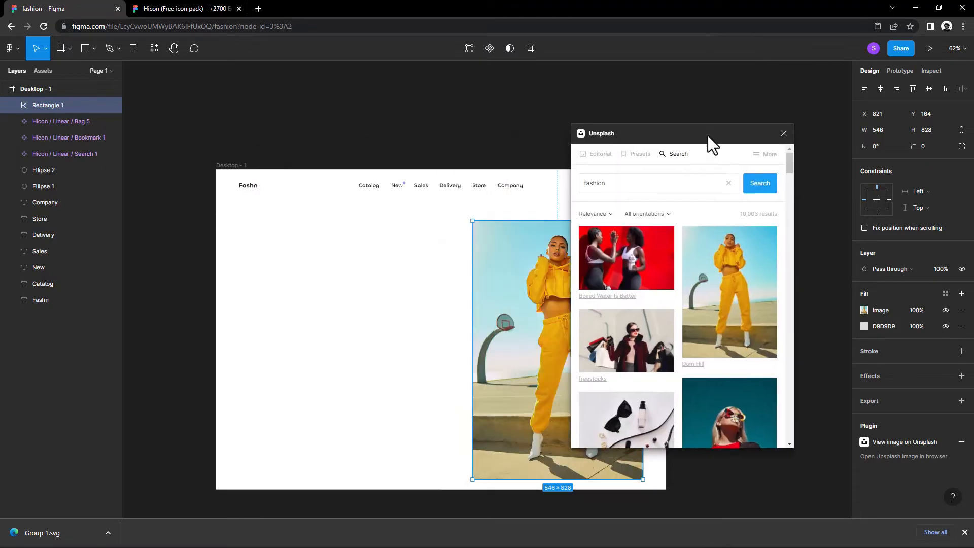
# Step: Add an evenly spaced row of three 167 × 254 copies of the photo rectangle at X 73, 272 and 471, Y 738
pyautogui.moveTo(534, 264); pyautogui.dragTo(368, 271)
pyautogui.moveTo(477, 227); pyautogui.dragTo(333, 410)
pyautogui.moveTo(333, 443); pyautogui.dragTo(261, 430)
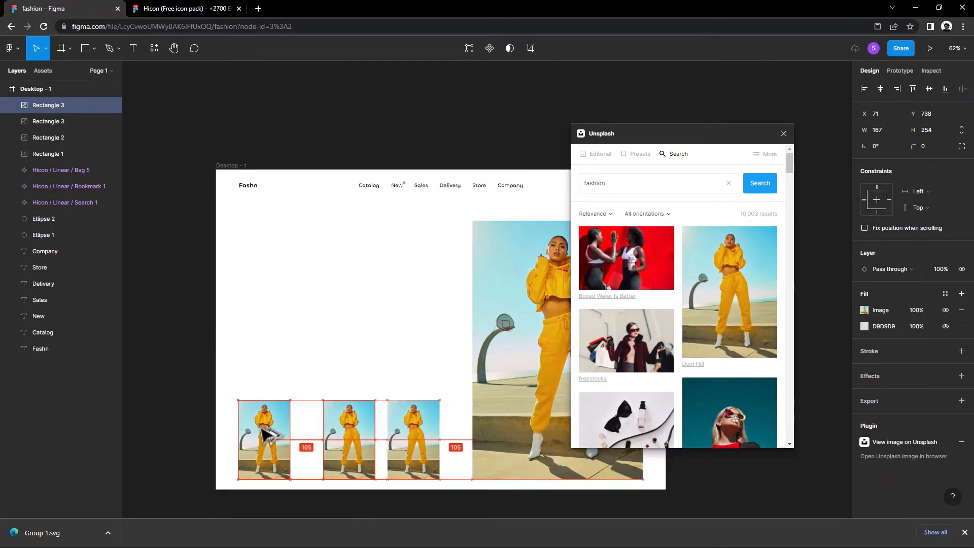
pyautogui.moveTo(327, 431); pyautogui.dragTo(305, 432)
pyautogui.moveTo(417, 441); pyautogui.dragTo(390, 439)
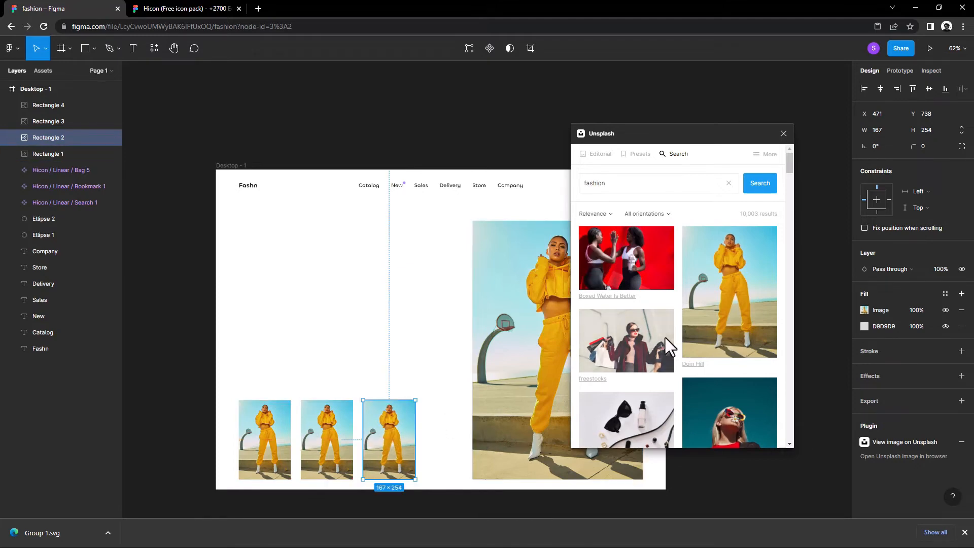
# Step: Fill the third small rectangle with the Unsplash photo of the woman in a grey jumpsuit against a dark background
pyautogui.scroll(-10, 697, 332)
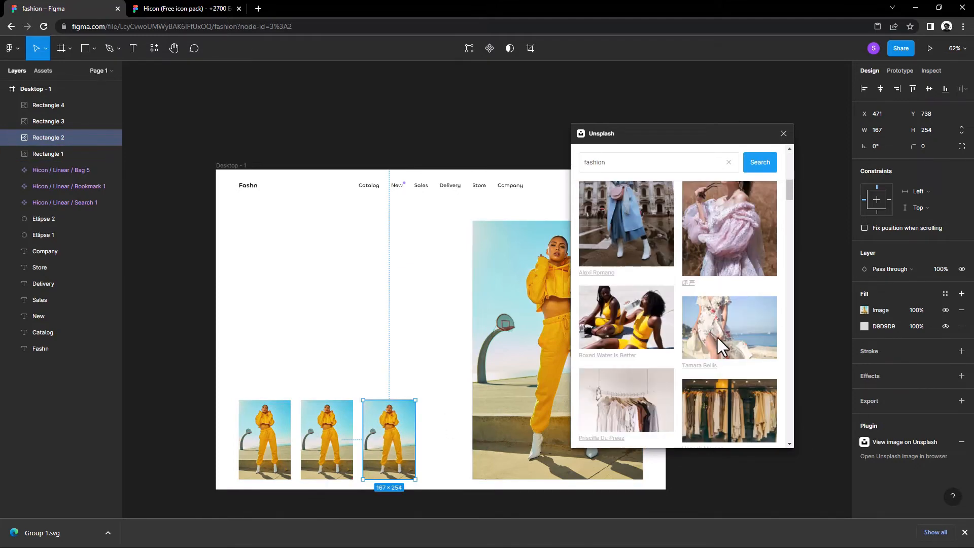
pyautogui.click(717, 336)
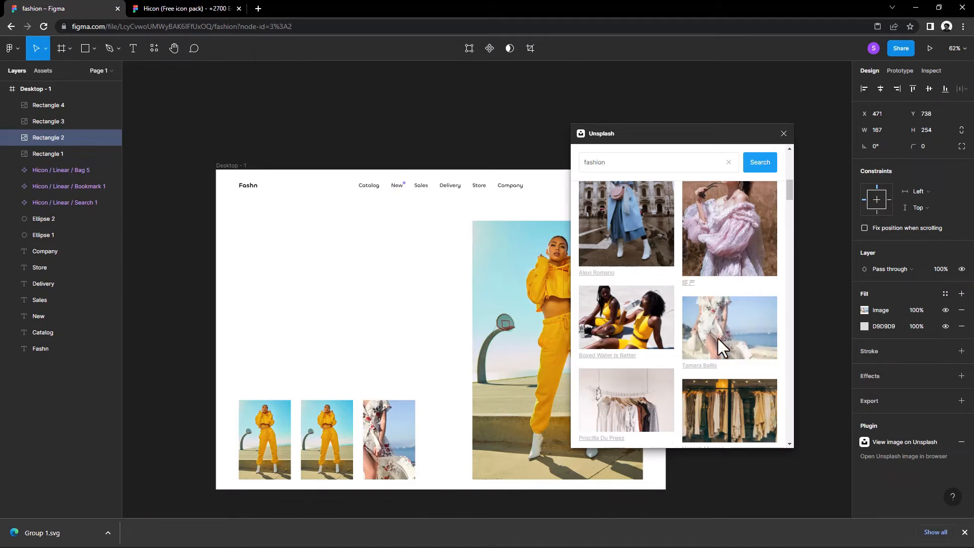
pyautogui.scroll(-5, 717, 339)
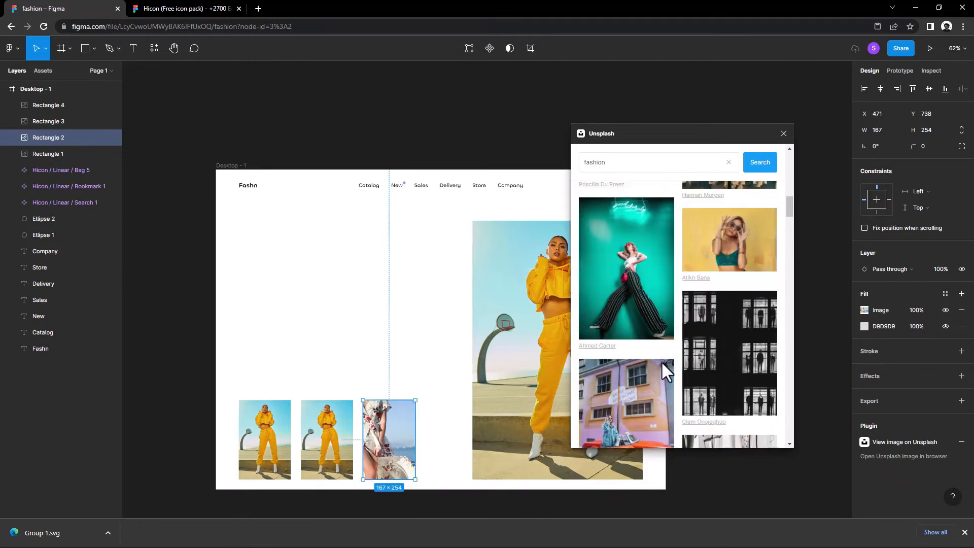
pyautogui.scroll(-10, 662, 361)
pyautogui.click(633, 310)
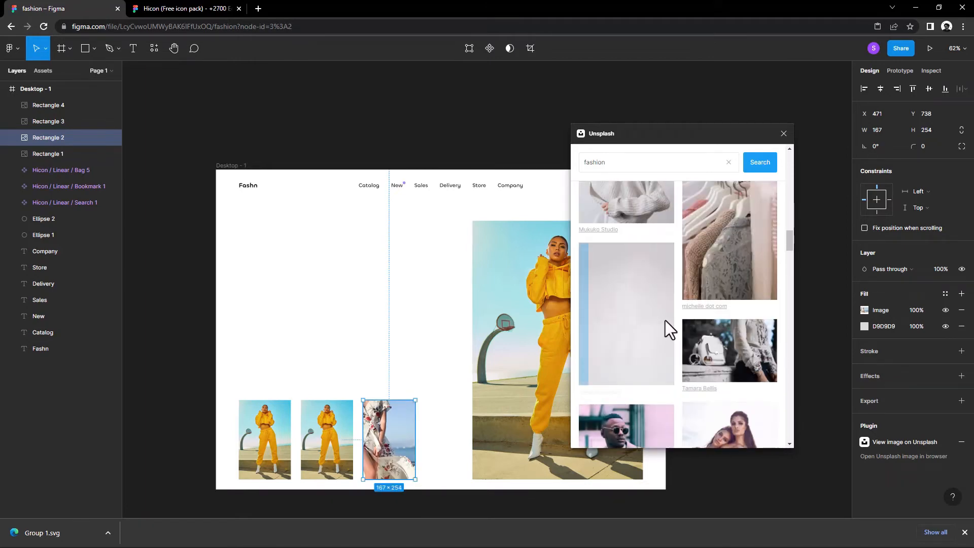
# Step: Fill the middle small rectangle with the Unsplash photo of the woman in grey clothes covering her face with one hand
pyautogui.click(325, 437)
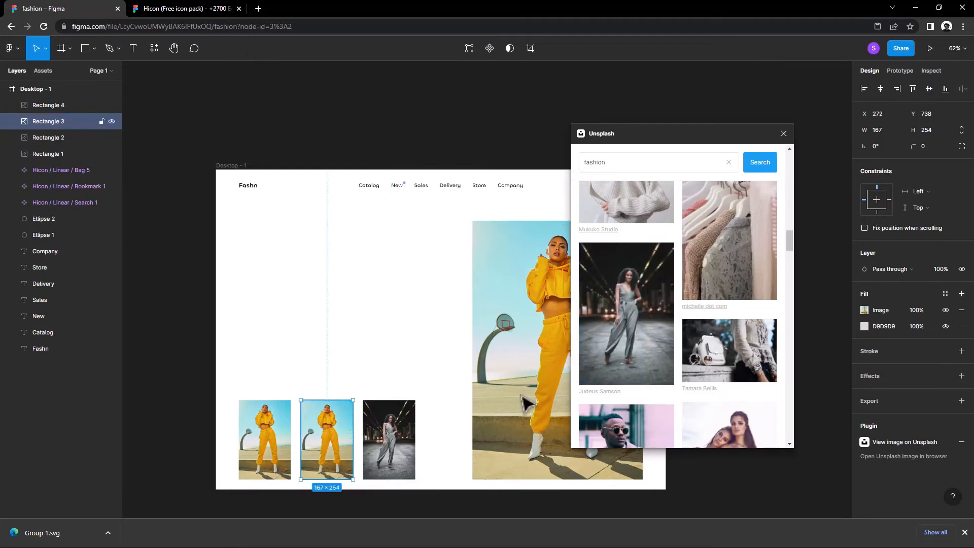
pyautogui.scroll(-5, 733, 363)
pyautogui.scroll(-8, 733, 363)
pyautogui.click(733, 292)
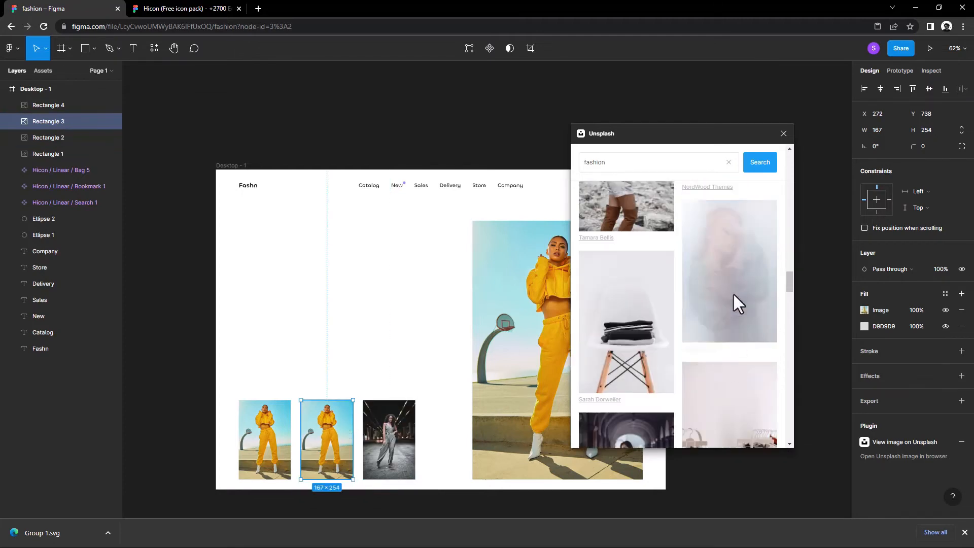
# Step: Fill the first small rectangle with the Unsplash photo of the dark-haired woman in a white off-shoulder blouse
pyautogui.click(265, 439)
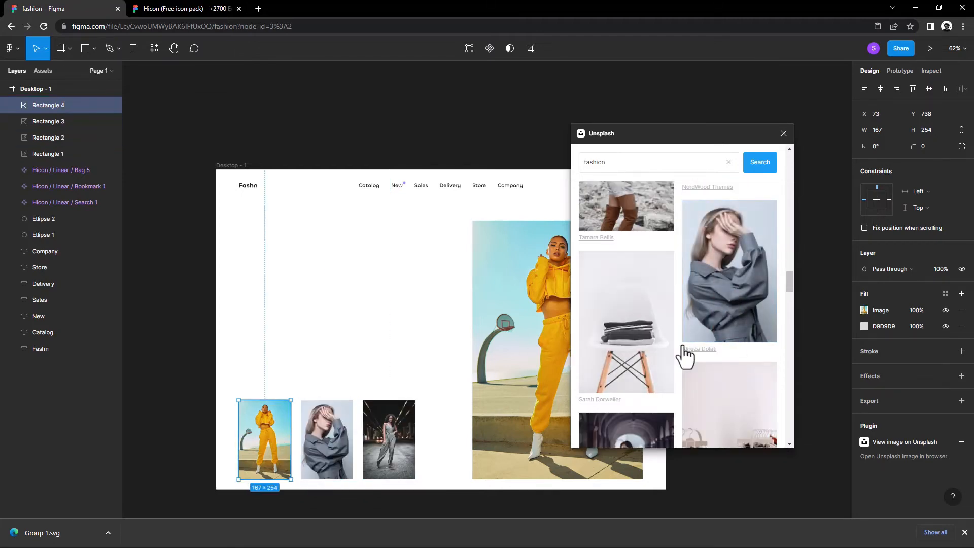
pyautogui.scroll(-5, 687, 350)
pyautogui.scroll(5, 688, 350)
pyautogui.click(730, 341)
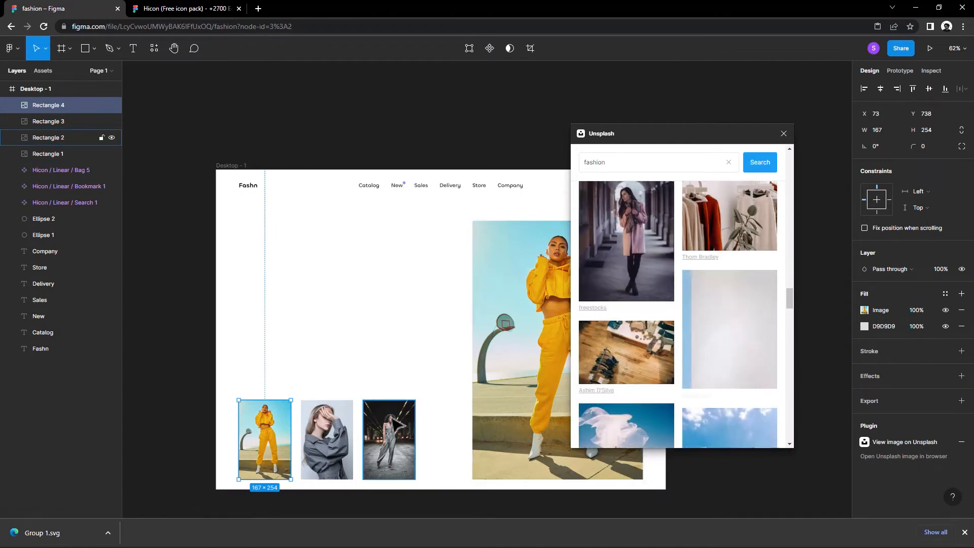
# Step: Replace the third small photo with the Unsplash picture of two people in sunglasses wearing black and yellow coats, and close the plugin
pyautogui.click(388, 439)
pyautogui.scroll(-10, 682, 362)
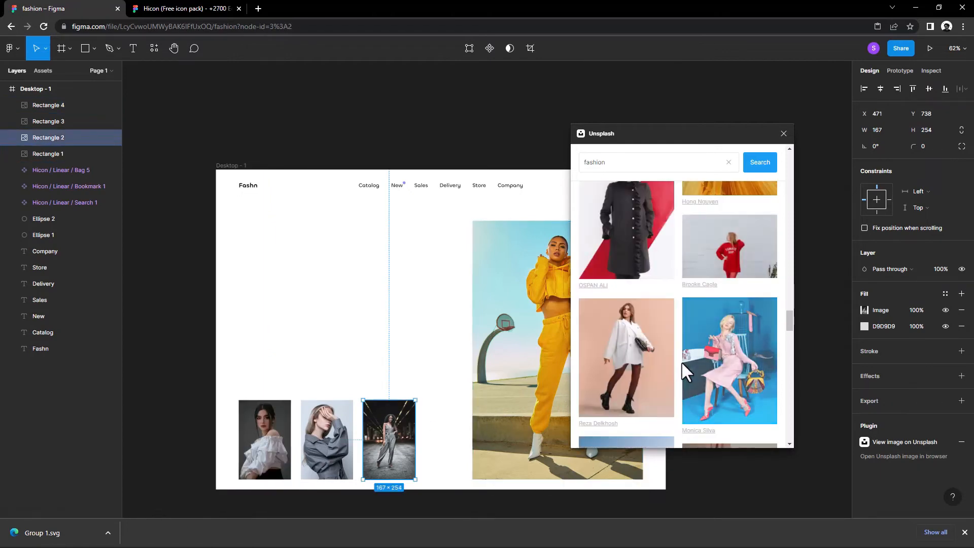
pyautogui.scroll(-4, 653, 365)
pyautogui.scroll(5, 656, 365)
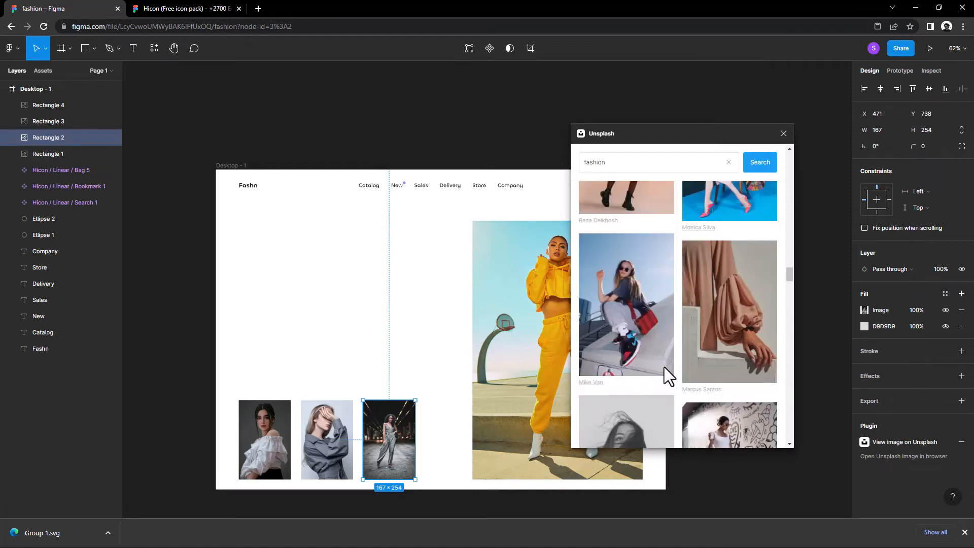
pyautogui.scroll(-12, 665, 368)
pyautogui.scroll(-3, 662, 368)
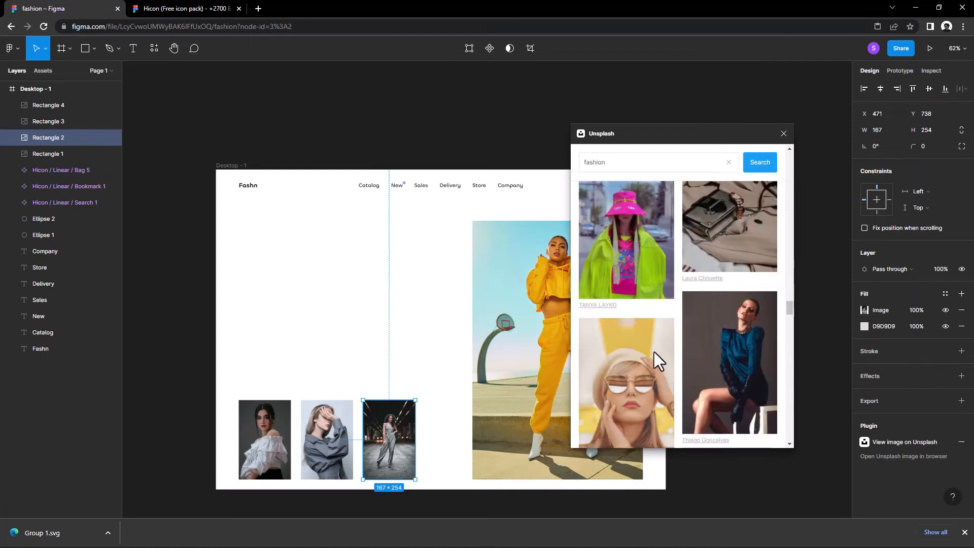
pyautogui.scroll(-3, 654, 342)
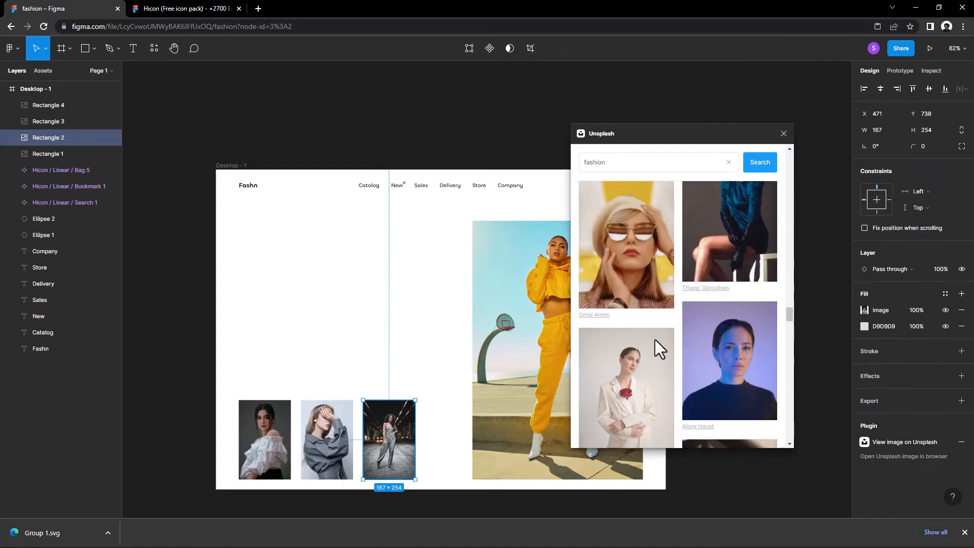
pyautogui.scroll(-10, 655, 340)
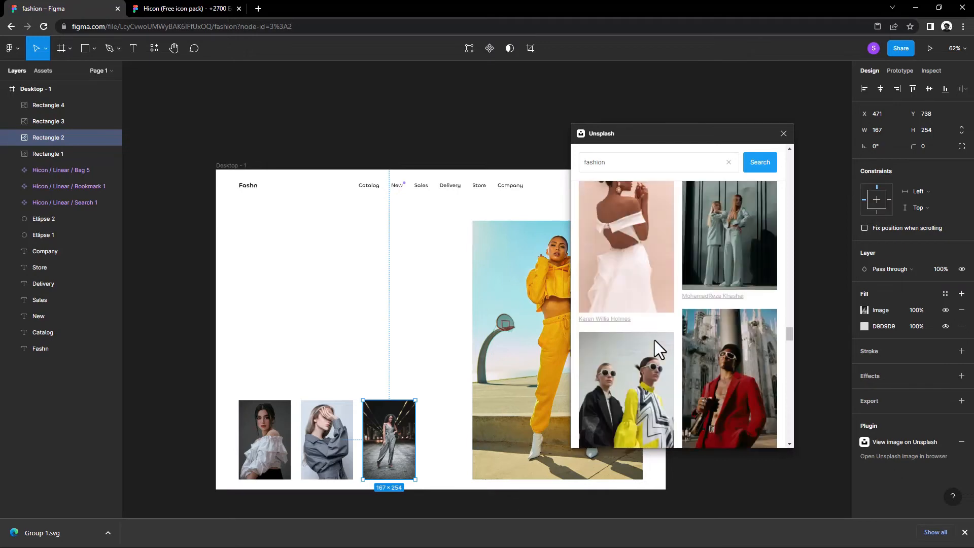
pyautogui.click(651, 311)
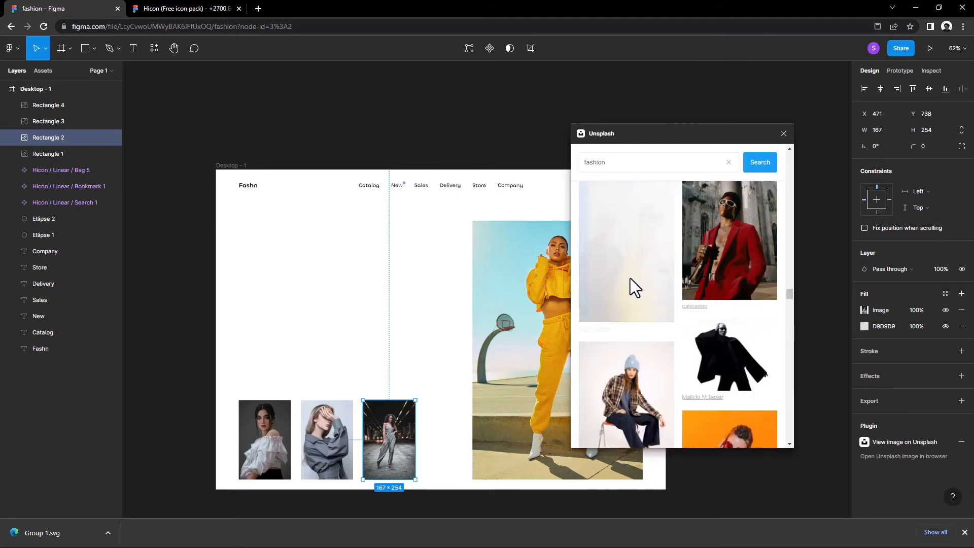
pyautogui.click(784, 134)
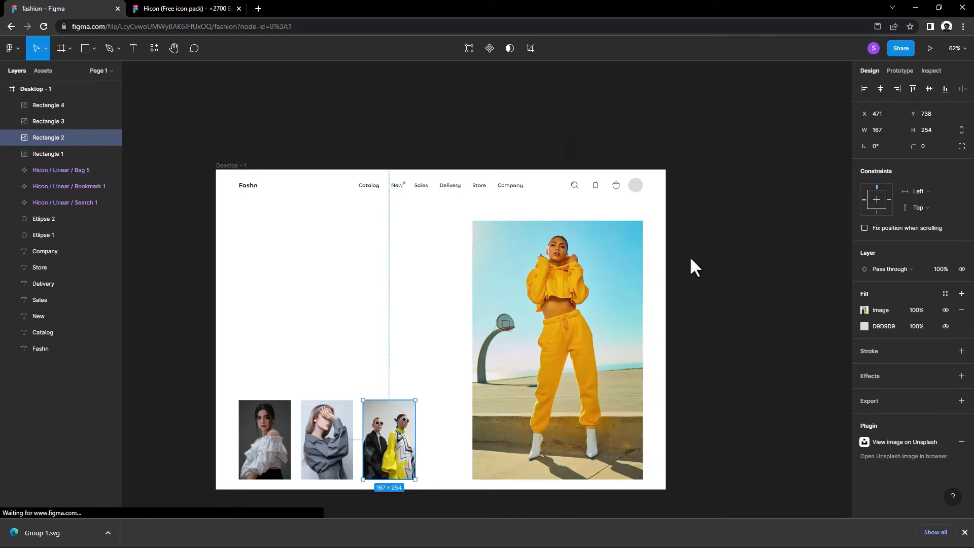
# Step: Duplicate the Catalog label into the empty hero area and change it to the three-line headline "New collection of hoodies and sportwear"
pyautogui.click(194, 244)
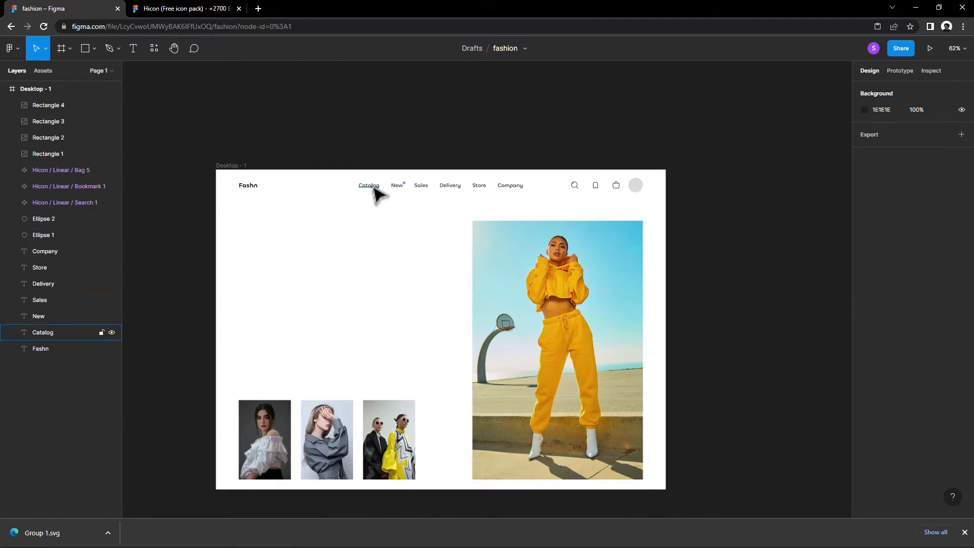
pyautogui.moveTo(375, 195); pyautogui.dragTo(273, 269)
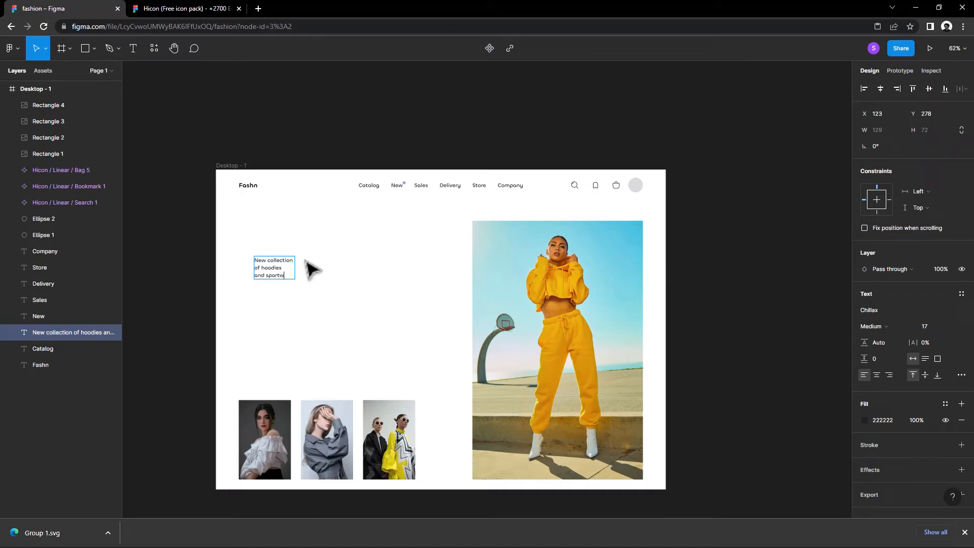
# Step: Enlarge the hero headline to font size 50 and place it at X 73, Y 229, aligned with the logo
pyautogui.click(933, 328)
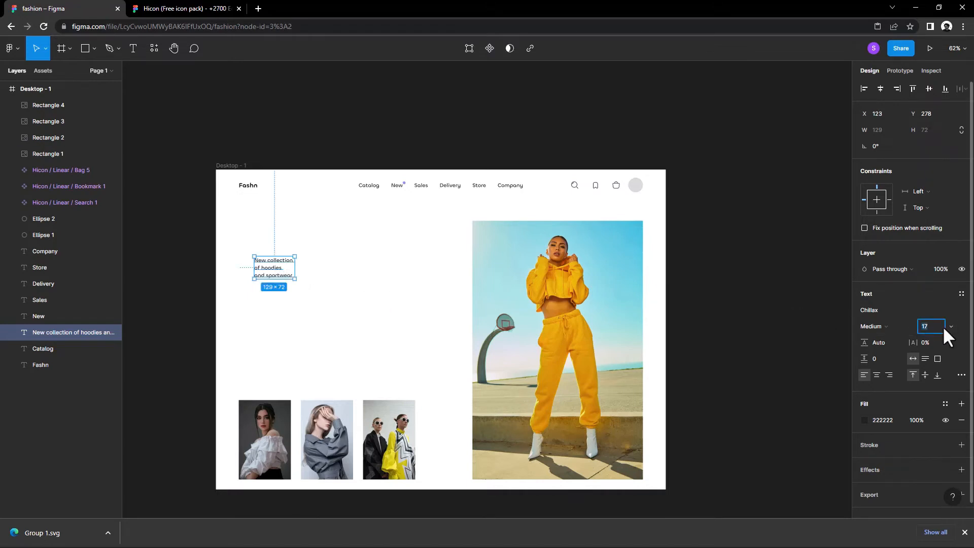
pyautogui.write('21')
pyautogui.press('Return')
pyautogui.press('Up')
pyautogui.press('Up')
pyautogui.press('Up')
pyautogui.press('Up')
pyautogui.press('Up')
pyautogui.press('Up')
pyautogui.press('Up')
pyautogui.press('Up')
pyautogui.press('Up')
pyautogui.press('Up')
pyautogui.press('Up')
pyautogui.press('Up')
pyautogui.press('Up')
pyautogui.press('Up')
pyautogui.press('Up')
pyautogui.press('Up')
pyautogui.press('Up')
pyautogui.press('Up')
pyautogui.press('Up')
pyautogui.press('Up')
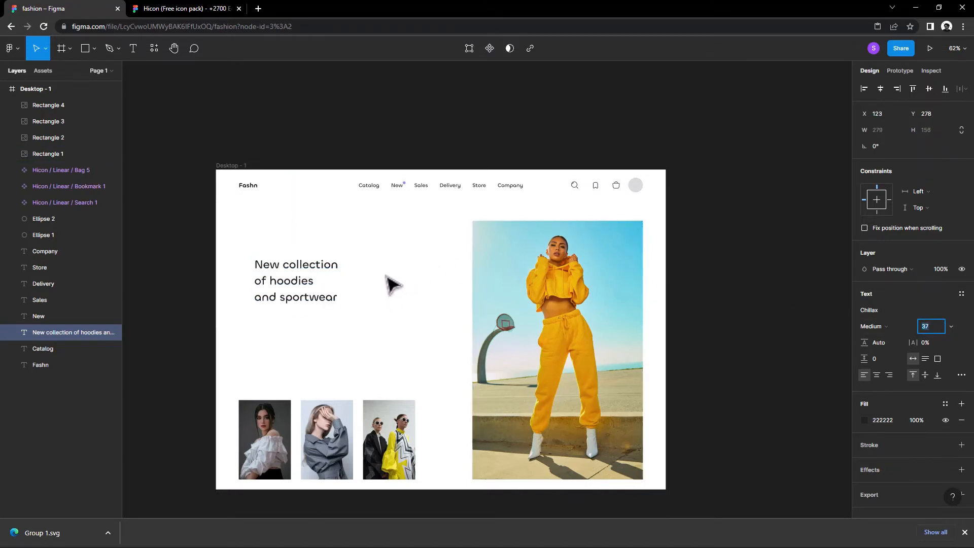
pyautogui.moveTo(297, 294); pyautogui.dragTo(283, 279)
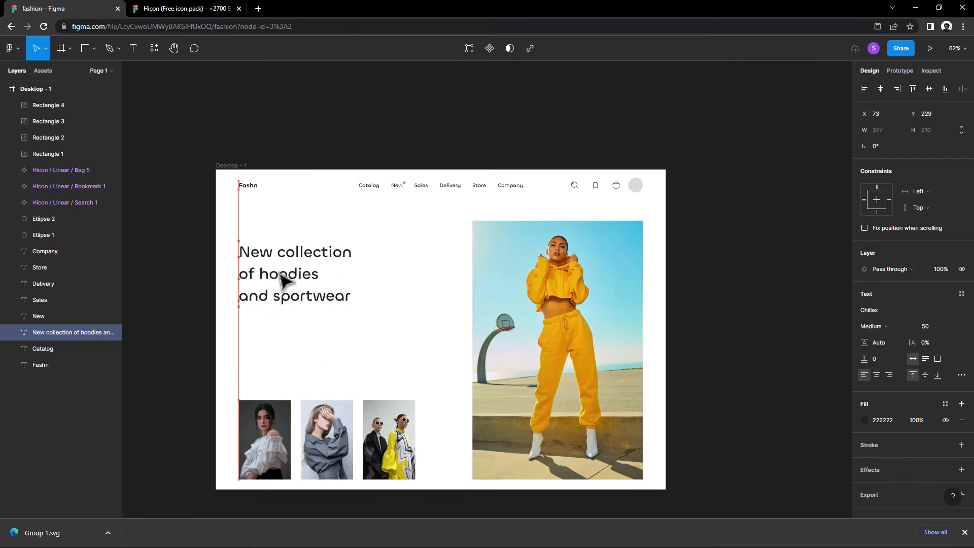
pyautogui.click(405, 203)
# Step: Add a row of three evenly spaced copies of the purple notification dot above the headline at X 81, 103 and 125, Y 203
pyautogui.scroll(2, 406, 203)
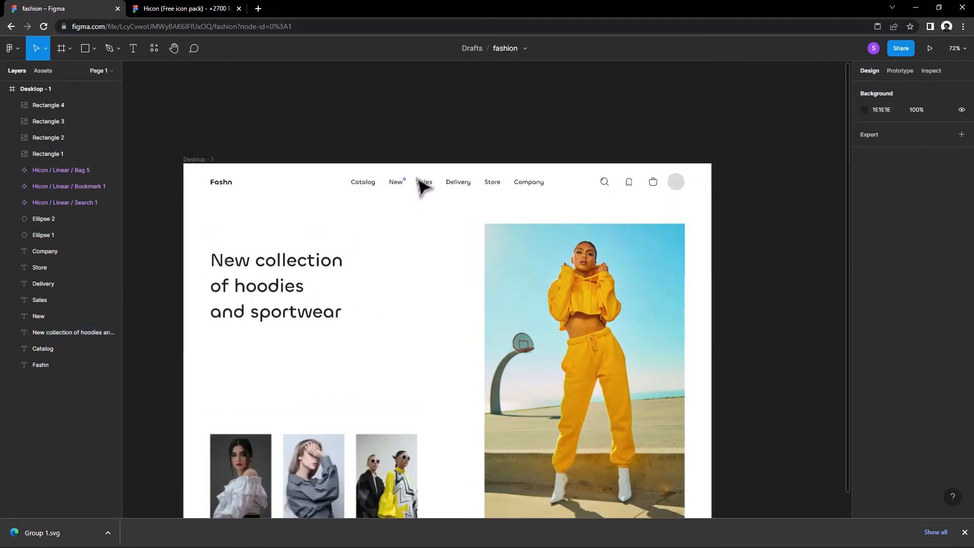
pyautogui.moveTo(405, 179); pyautogui.dragTo(215, 240)
pyautogui.click(381, 233)
pyautogui.moveTo(404, 178); pyautogui.dragTo(227, 243)
pyautogui.moveTo(410, 184); pyautogui.dragTo(231, 240)
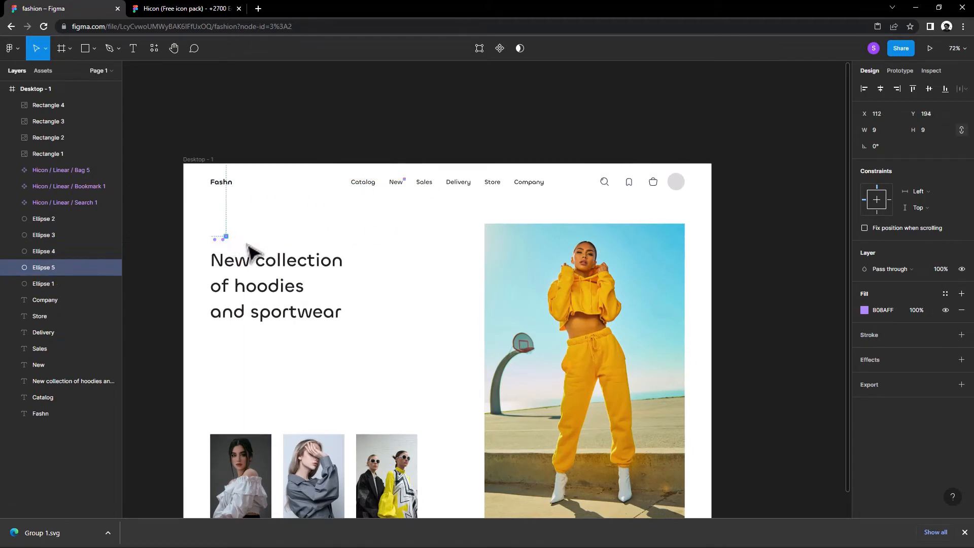
pyautogui.scroll(6, 239, 248)
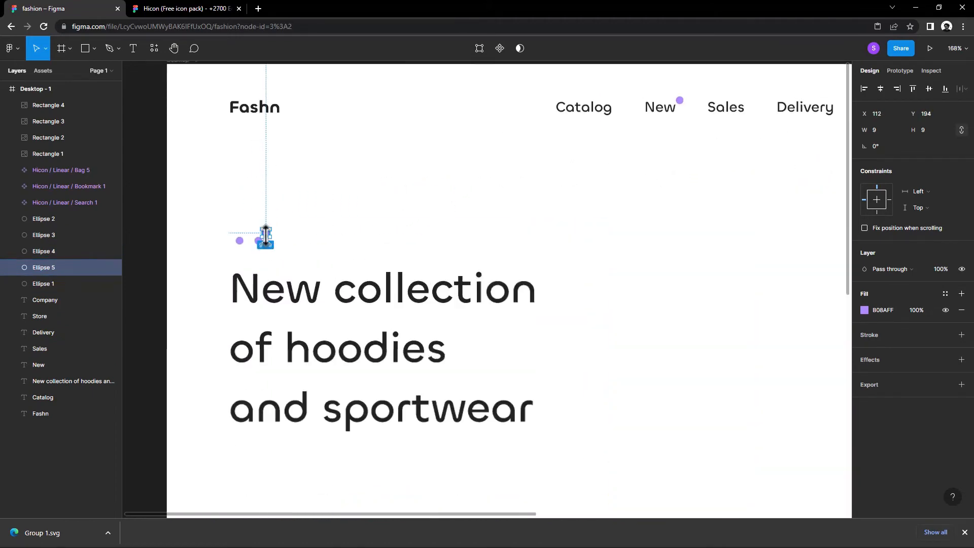
pyautogui.moveTo(266, 235); pyautogui.dragTo(208, 223)
pyautogui.click(328, 254)
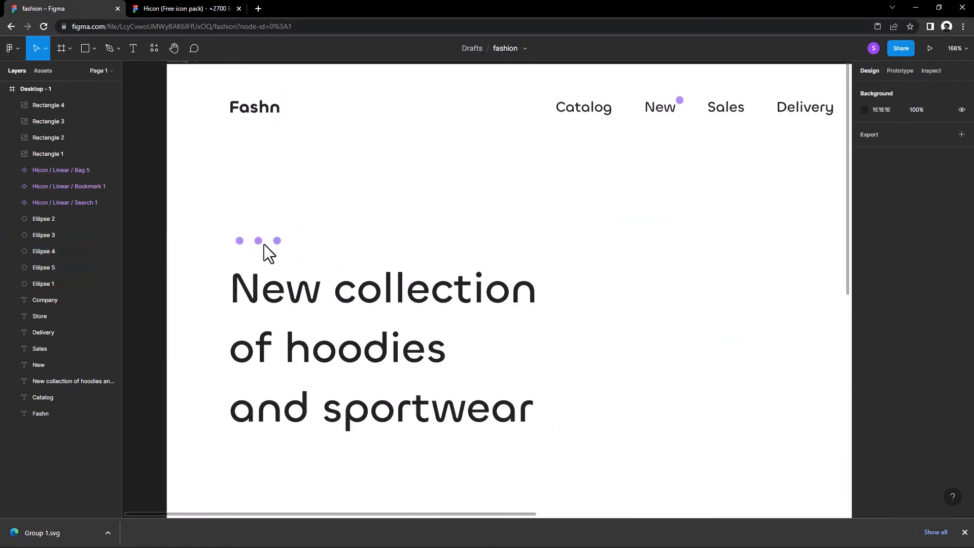
# Step: Recolour the middle dot above the headline to pink
pyautogui.click(259, 241)
pyautogui.click(864, 309)
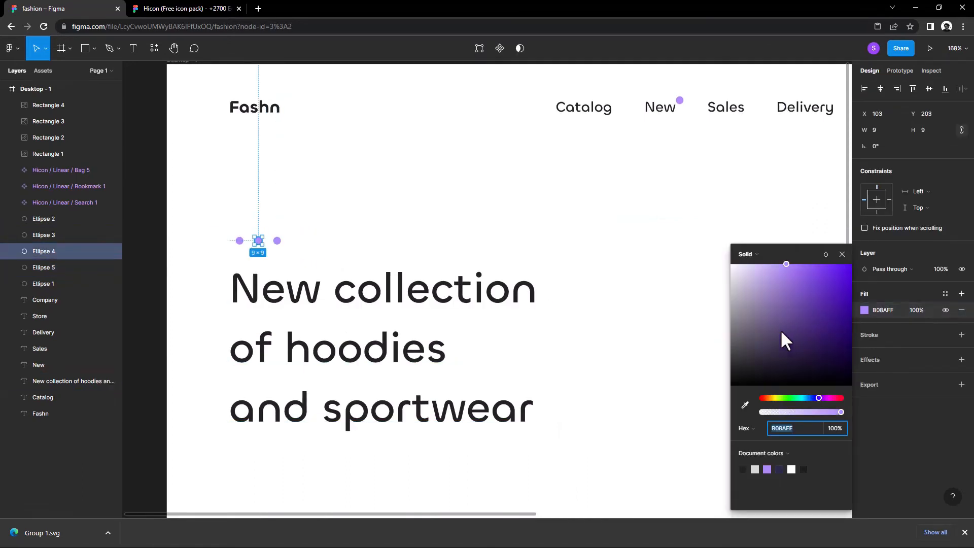
pyautogui.moveTo(818, 398); pyautogui.dragTo(834, 398)
pyautogui.moveTo(833, 320); pyautogui.dragTo(807, 265)
pyautogui.click(843, 254)
# Step: Recolour the first dot above the headline to yellow
pyautogui.click(239, 241)
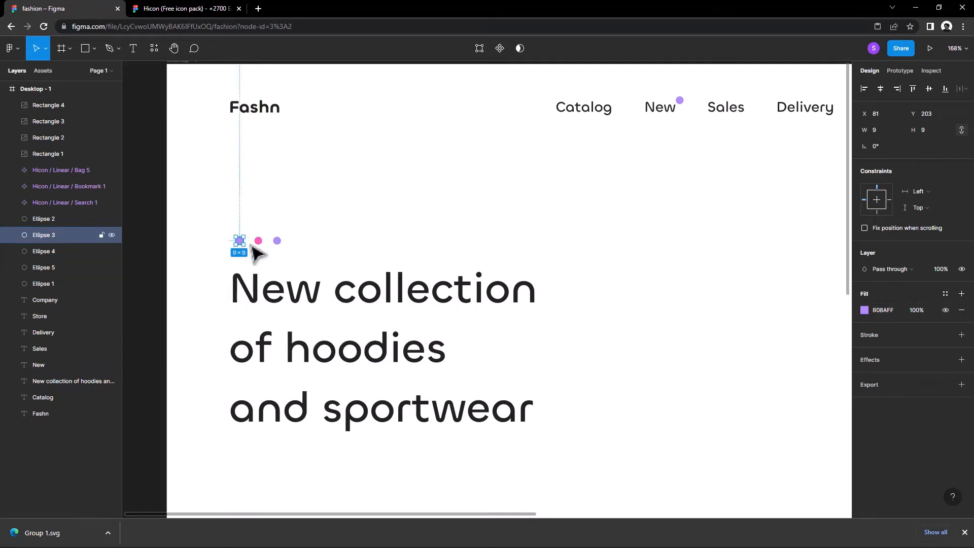
pyautogui.click(864, 310)
pyautogui.moveTo(763, 398); pyautogui.dragTo(776, 399)
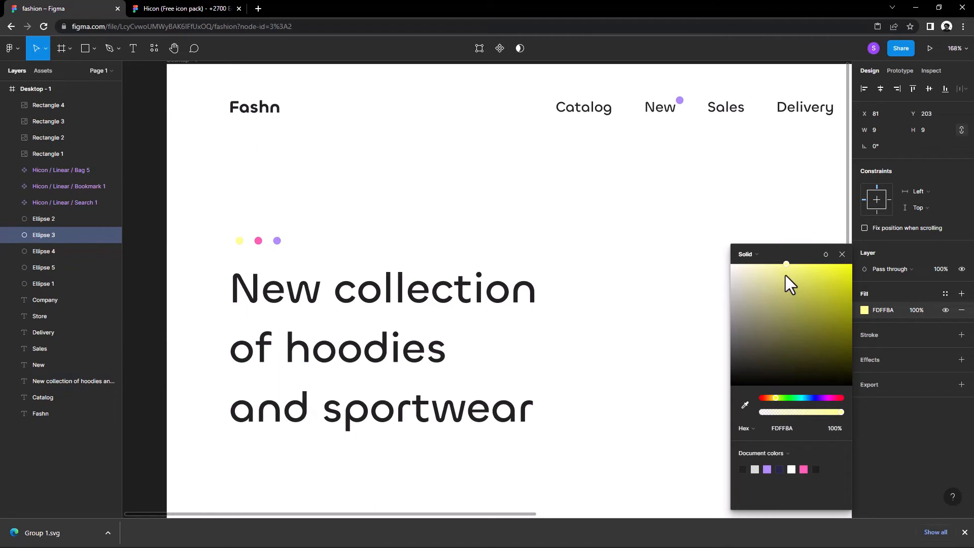
pyautogui.click(843, 254)
# Step: Recolour the third dot above the headline to light green 89FF87
pyautogui.click(277, 240)
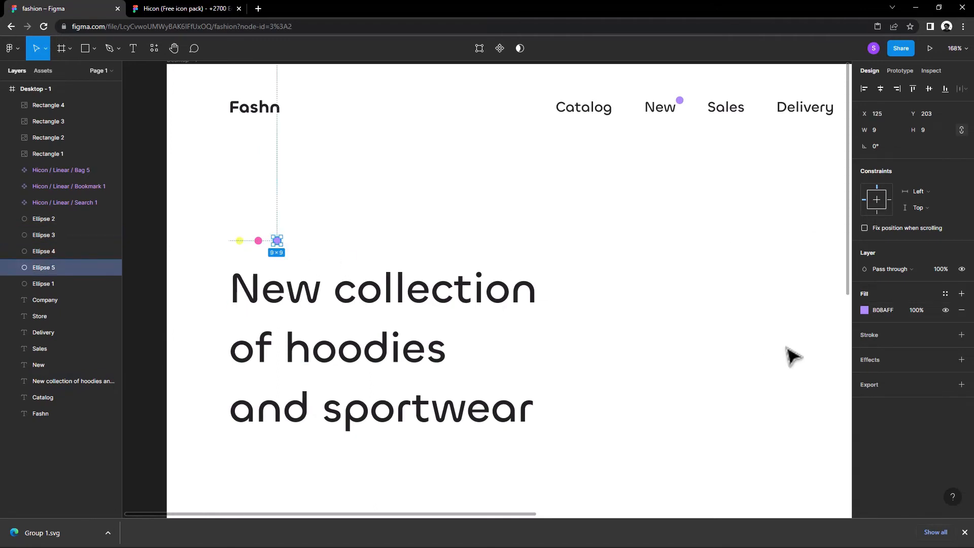
pyautogui.click(864, 309)
pyautogui.click(788, 398)
pyautogui.moveTo(793, 351); pyautogui.dragTo(795, 258)
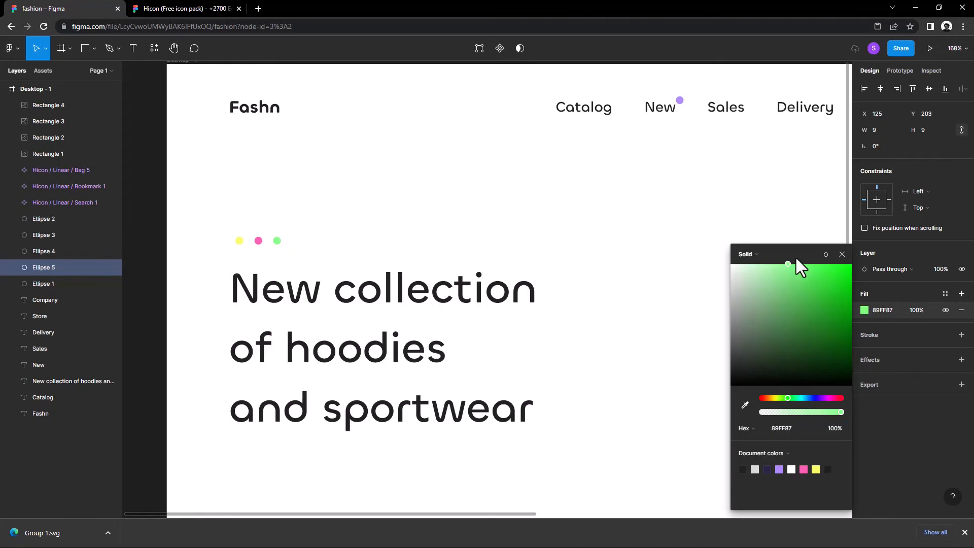
pyautogui.click(534, 244)
# Step: Duplicate the hero headline slightly below the original, at X 62, Y 377
pyautogui.scroll(-5, 534, 245)
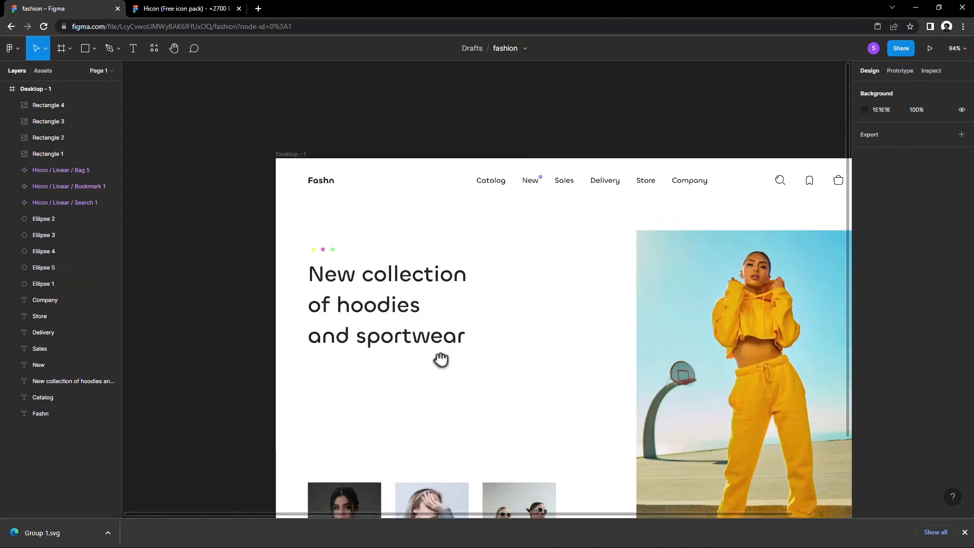
pyautogui.keyDown('alt'); pyautogui.moveTo(354, 320); pyautogui.dragTo(349, 386); pyautogui.keyUp('alt')
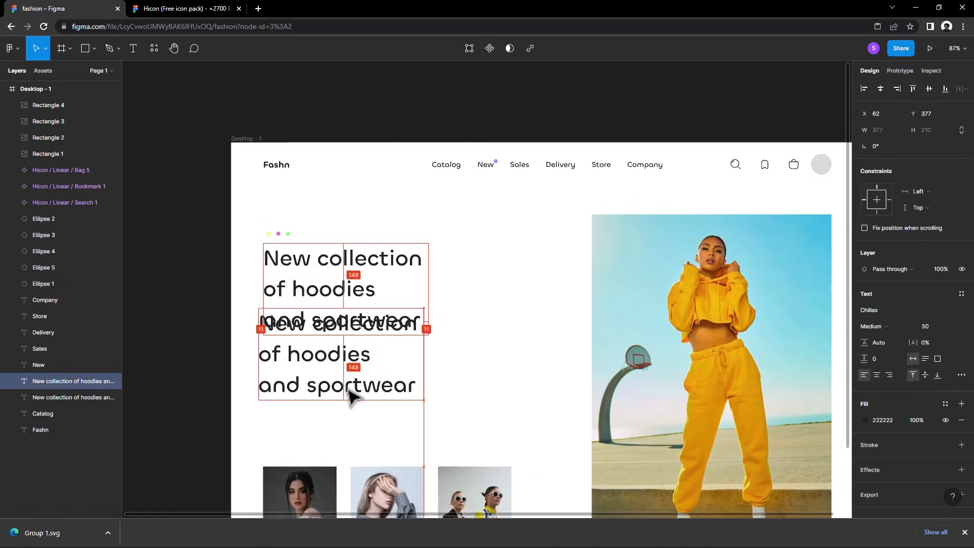
pyautogui.doubleClick(350, 388)
pyautogui.press('Escape')
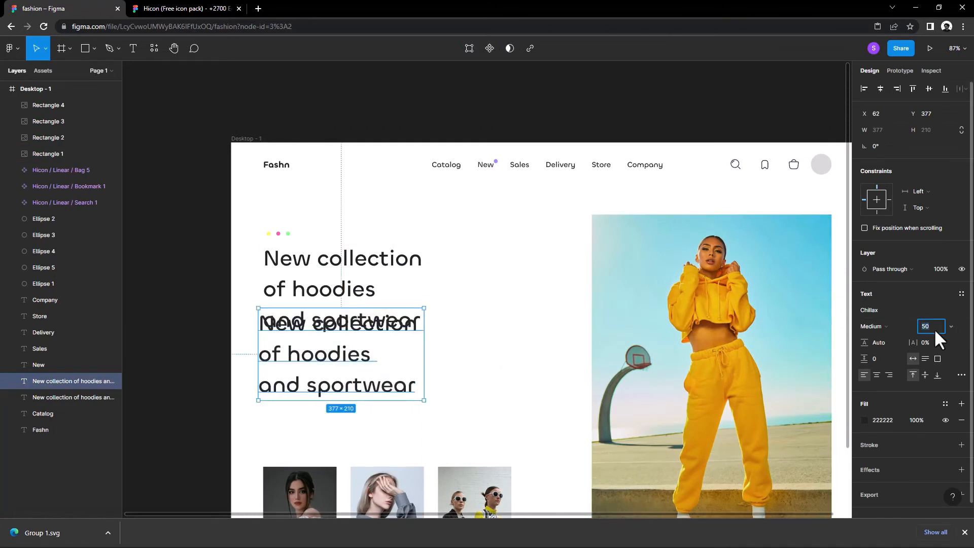
pyautogui.click(528, 351)
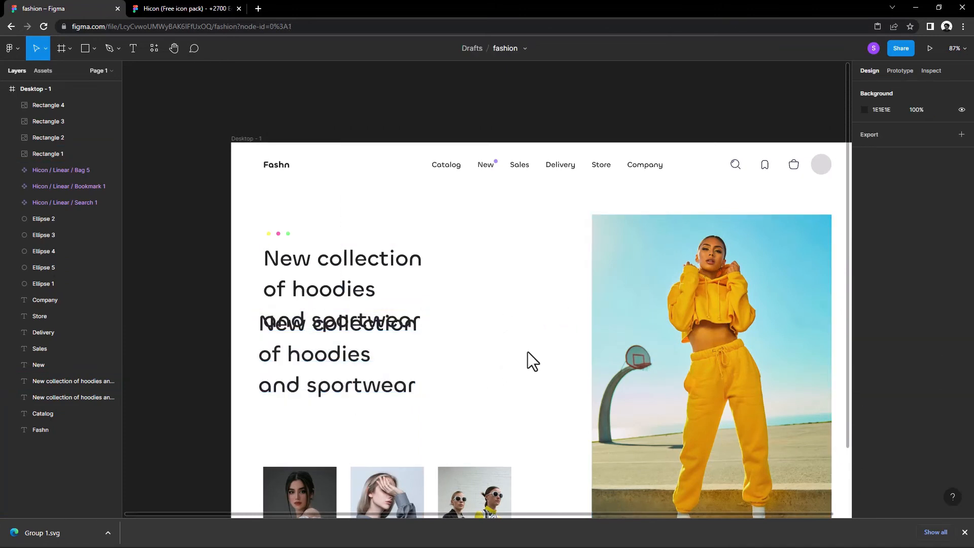
# Step: Reduce the headline copy to font size 19 and move it below the headline to X 103, Y 450
pyautogui.click(343, 361)
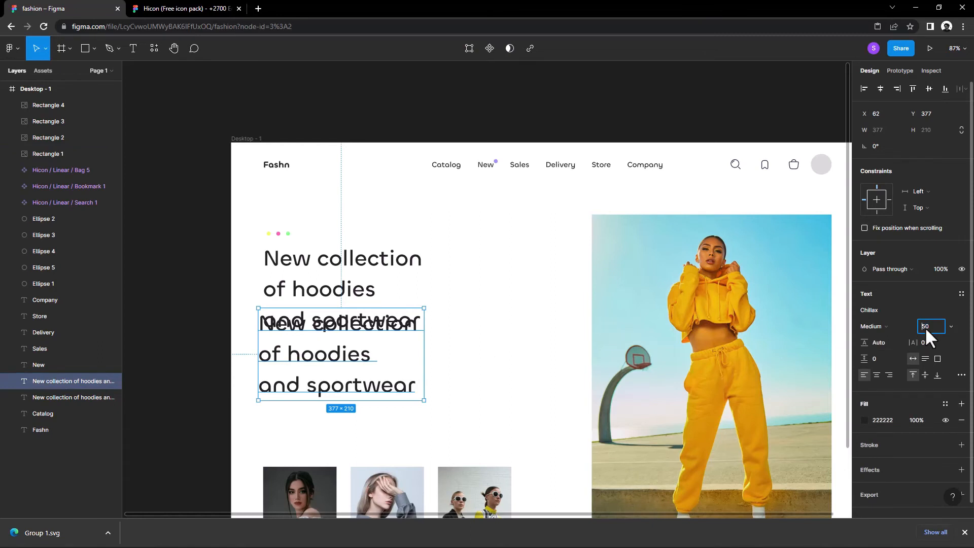
pyautogui.press('Down')
pyautogui.press('Down')
pyautogui.press('Down')
pyautogui.press('Down')
pyautogui.press('Down')
pyautogui.press('Down')
pyautogui.press('Down')
pyautogui.press('Down')
pyautogui.press('Down')
pyautogui.press('Down')
pyautogui.press('Down')
pyautogui.press('Down')
pyautogui.press('Down')
pyautogui.press('Down')
pyautogui.press('Down')
pyautogui.press('Down')
pyautogui.press('Down')
pyautogui.press('Down')
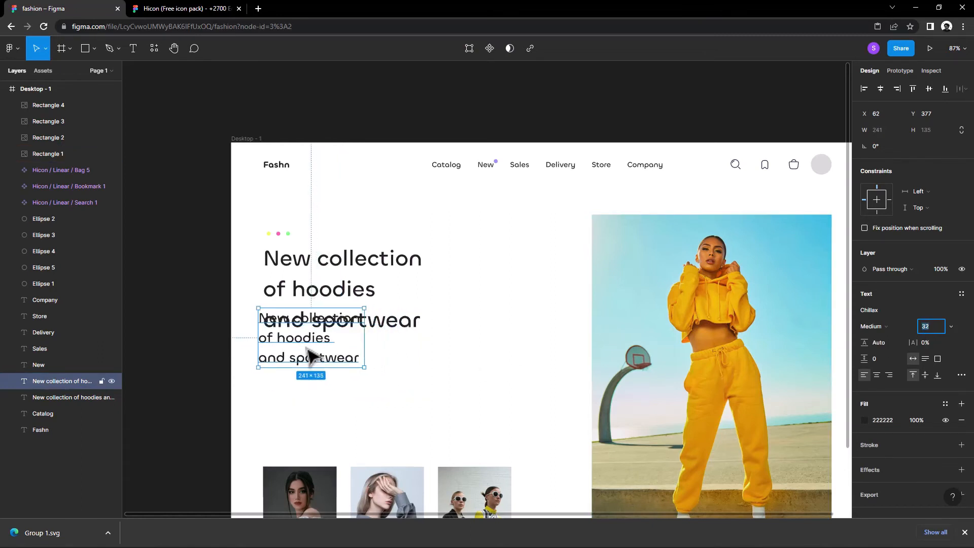
pyautogui.press('Down')
pyautogui.press('Down')
pyautogui.press('Down')
pyautogui.press('Down')
pyautogui.press('Down')
pyautogui.press('Down')
pyautogui.press('Down')
pyautogui.moveTo(315, 363); pyautogui.dragTo(326, 380)
pyautogui.click(930, 326)
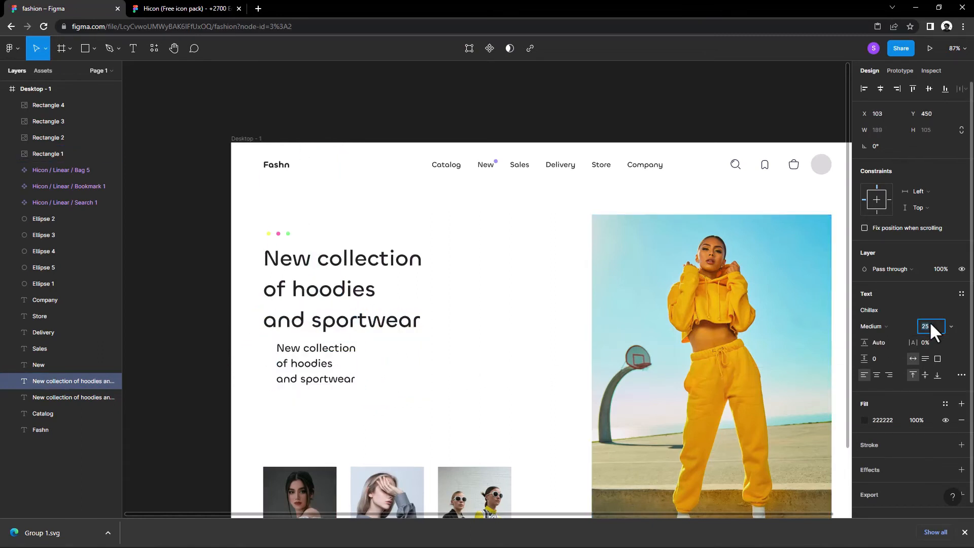
pyautogui.press('Down')
pyautogui.press('Down')
pyautogui.press('Down')
pyautogui.press('Down')
pyautogui.press('Down')
pyautogui.press('Down')
# Step: Replace the small text's wording with three sentences generated by the Lorem ipsum plugin
pyautogui.doubleClick(295, 359)
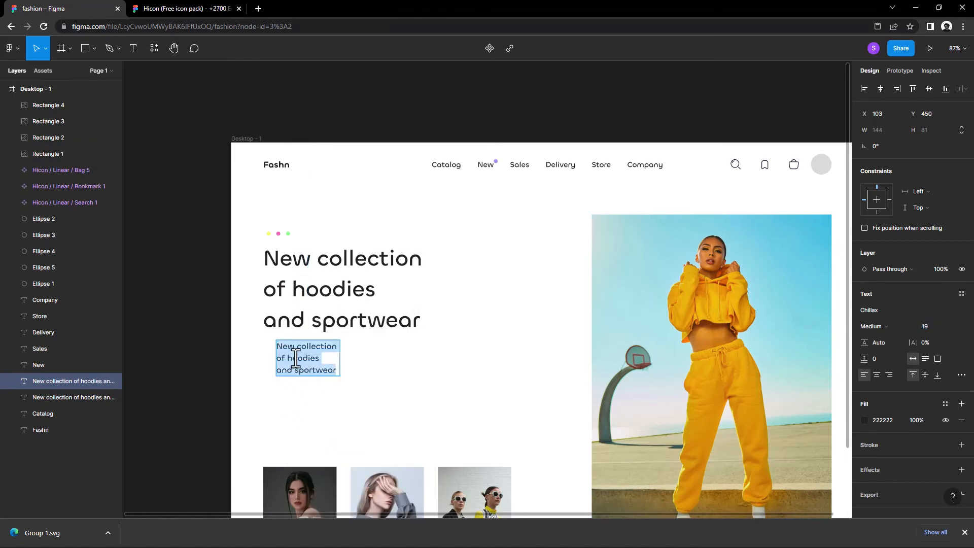
pyautogui.rightClick(296, 359)
pyautogui.moveTo(355, 454)
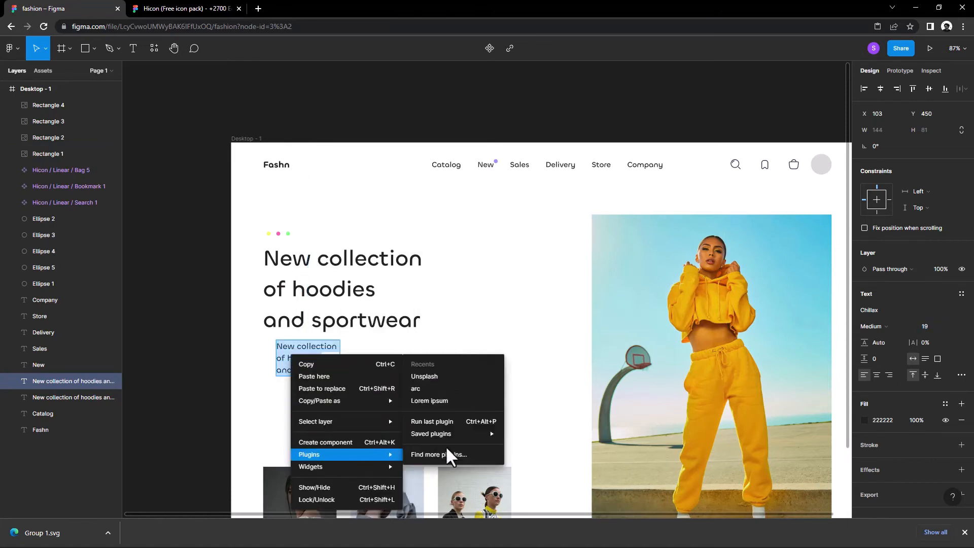
pyautogui.click(434, 397)
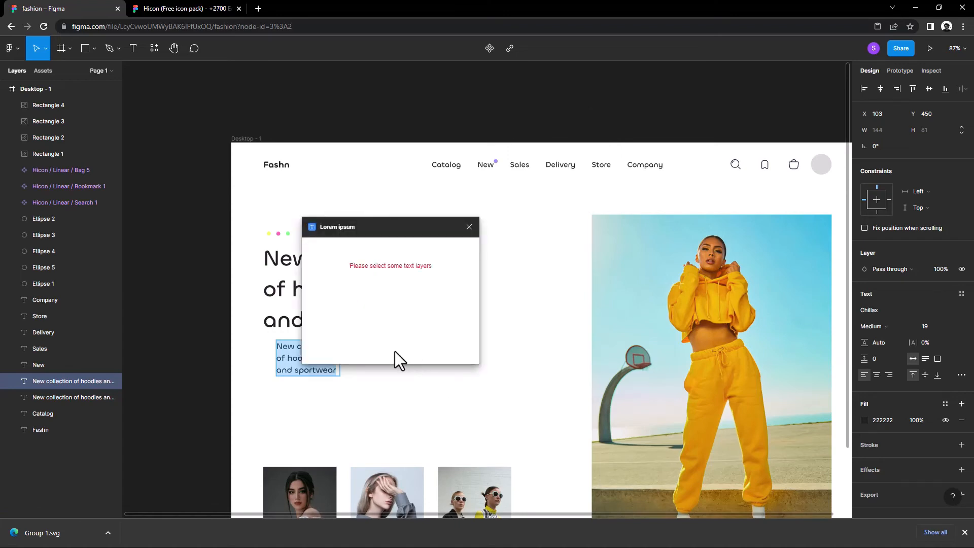
pyautogui.click(442, 304)
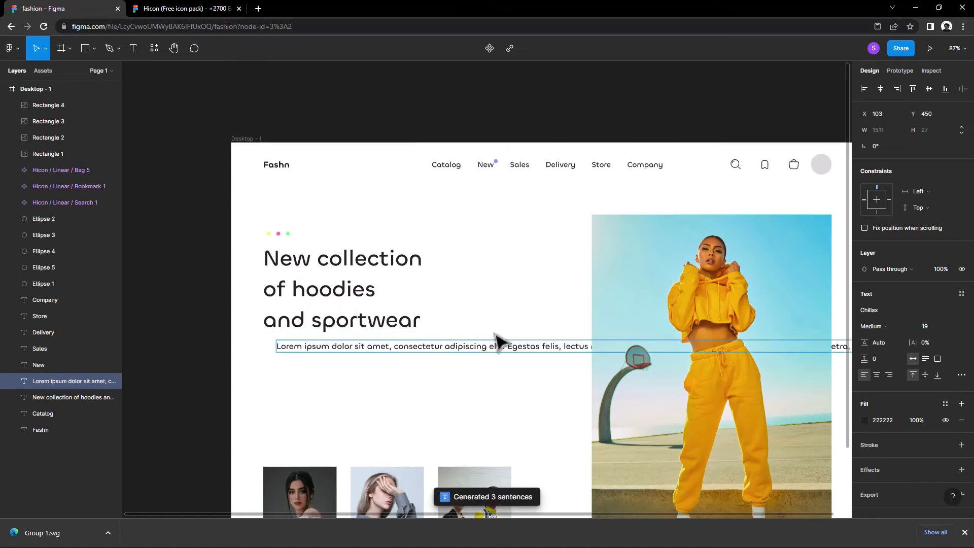
# Step: Narrow the lorem ipsum text to a 383-wide wrapped paragraph and align it under the headline at X 73, Y 450
pyautogui.hscroll(3, 771, 327)
pyautogui.scroll(-1, 771, 327)
pyautogui.moveTo(766, 314); pyautogui.dragTo(289, 322)
pyautogui.hscroll(-3, 471, 285)
pyautogui.scroll(-1, 470, 285)
pyautogui.hscroll(-2, 470, 285)
pyautogui.scroll(-1, 471, 285)
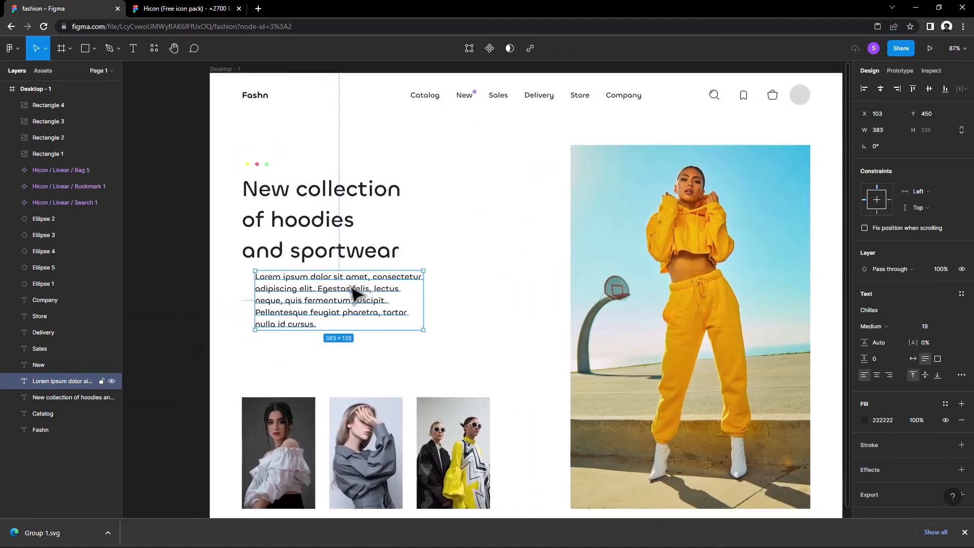
pyautogui.moveTo(357, 289)
pyautogui.mouseDown()
pyautogui.moveTo(345, 290)
pyautogui.moveTo(380, 290)
pyautogui.moveTo(348, 287)
pyautogui.mouseUp()
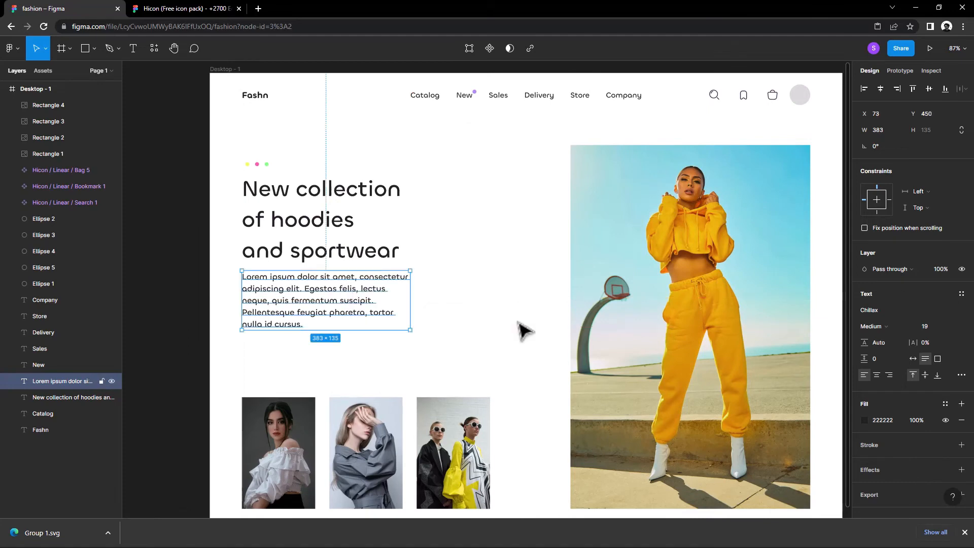
# Step: Set the lorem ipsum paragraph's text colour to light grey BFBFBF
pyautogui.click(865, 420)
pyautogui.moveTo(793, 385); pyautogui.dragTo(709, 302)
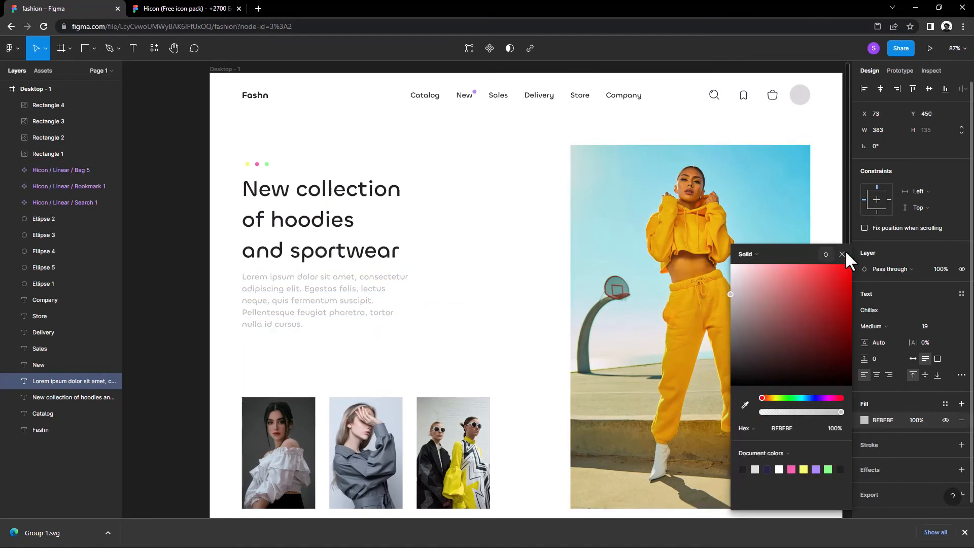
# Step: Set the lorem ipsum paragraph to Regular weight and its text colour to dark grey 5B5B5B
pyautogui.click(842, 254)
pyautogui.click(876, 325)
pyautogui.click(878, 309)
pyautogui.click(863, 417)
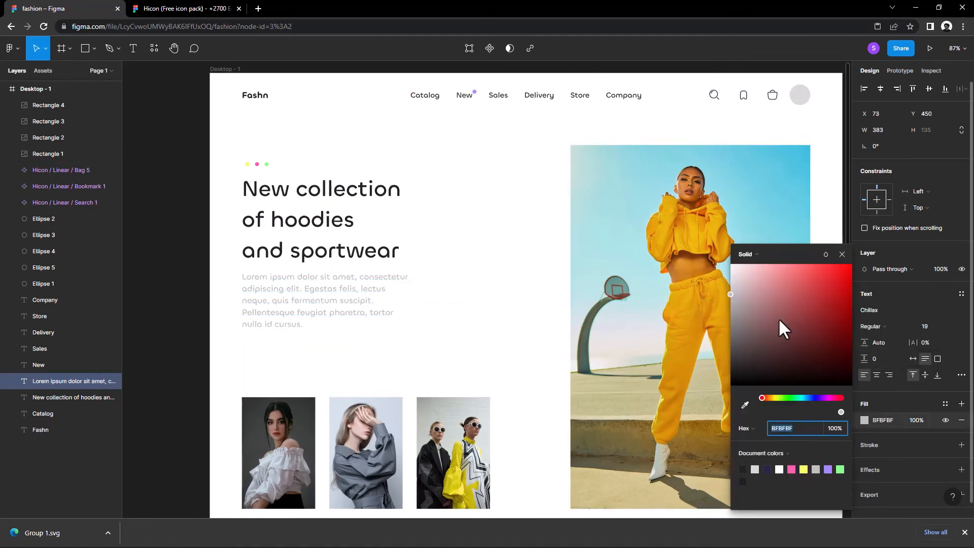
pyautogui.moveTo(779, 318); pyautogui.dragTo(724, 348)
pyautogui.click(842, 254)
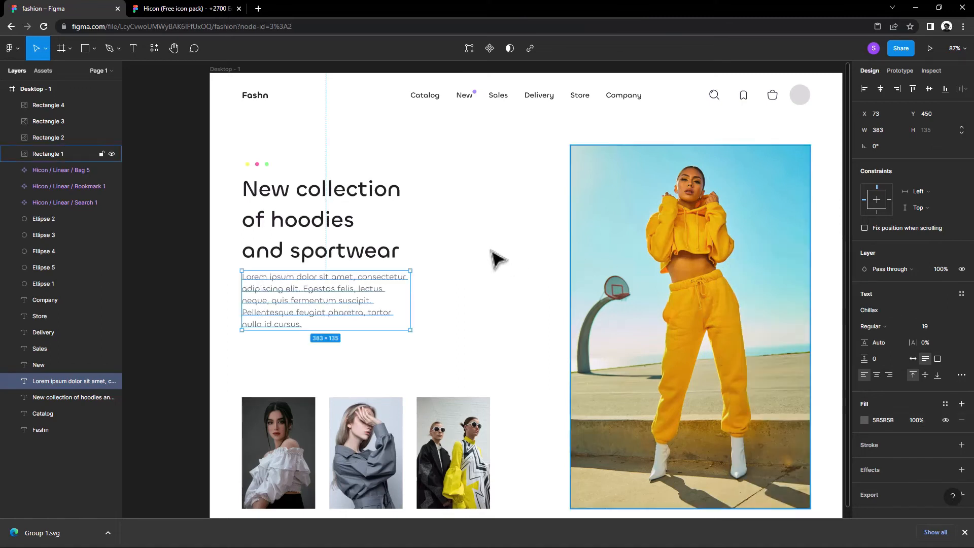
# Step: Move the three coloured dots, the headline and the paragraph up together, placing the paragraph at Y 421
pyautogui.click(500, 305)
pyautogui.moveTo(480, 337); pyautogui.dragTo(281, 164)
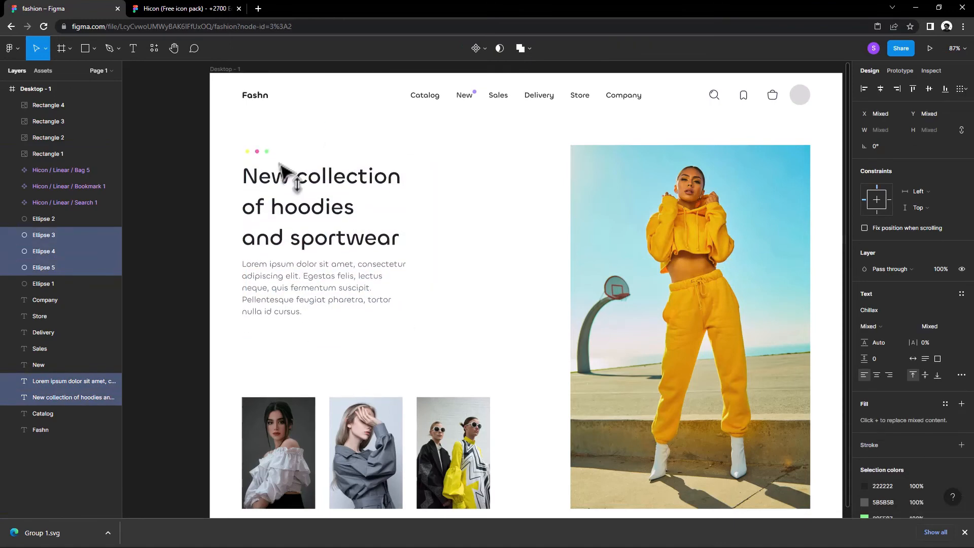
pyautogui.click(522, 264)
# Step: Duplicate the paragraph below itself and replace the copy's wording with "Go to product"
pyautogui.moveTo(292, 279); pyautogui.dragTo(288, 343)
pyautogui.doubleClick(288, 342)
pyautogui.write('Go to product')
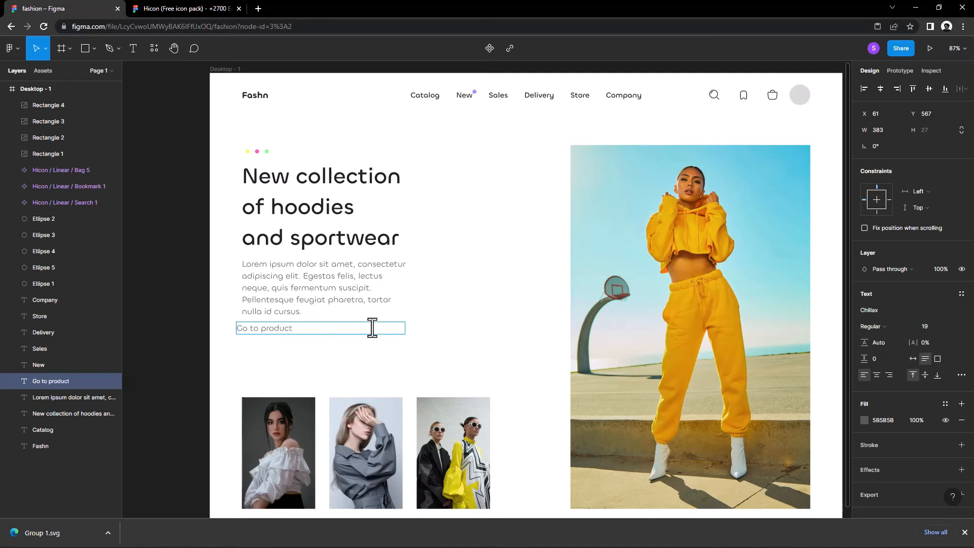
pyautogui.press('Escape')
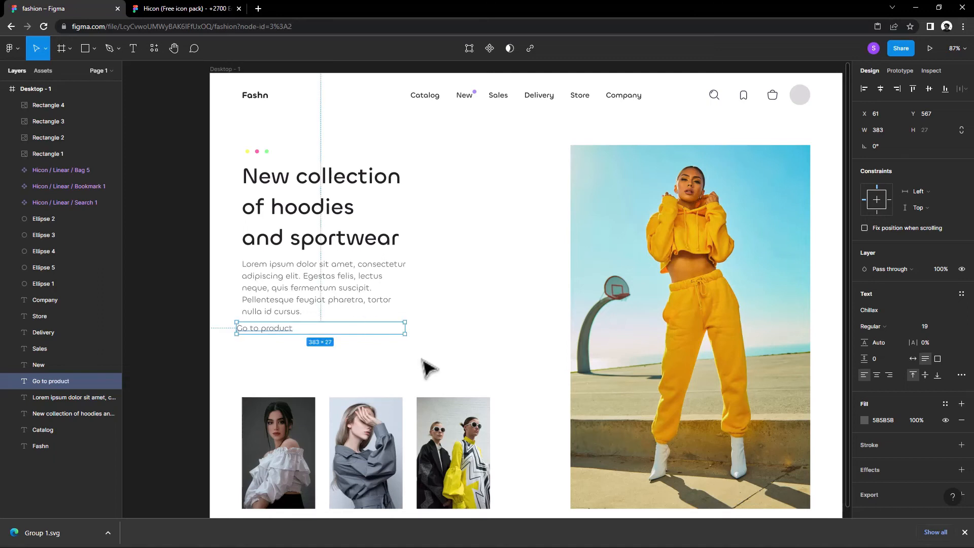
# Step: Make the "Go to product" text Semibold and switch its box to auto width
pyautogui.click(875, 326)
pyautogui.click(886, 350)
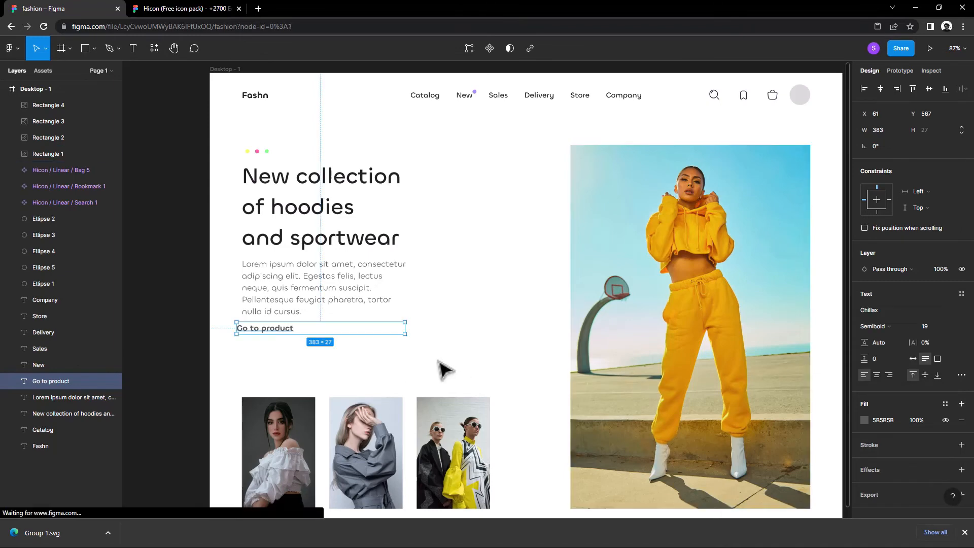
pyautogui.click(250, 342)
pyautogui.click(264, 329)
pyautogui.click(913, 359)
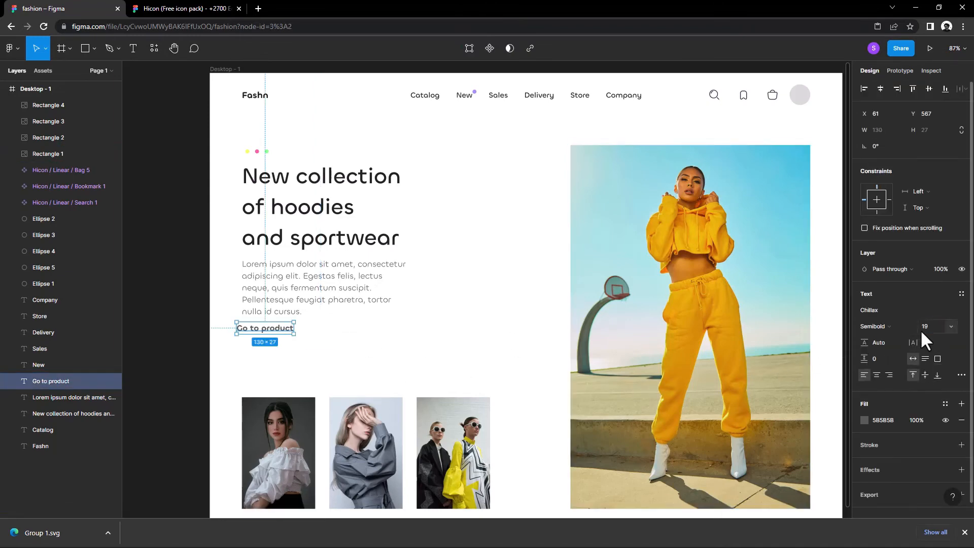
# Step: Set the "Go to product" text to font size 17 and shift it slightly away from the paragraph
pyautogui.click(924, 326)
pyautogui.write('16')
pyautogui.press('Return')
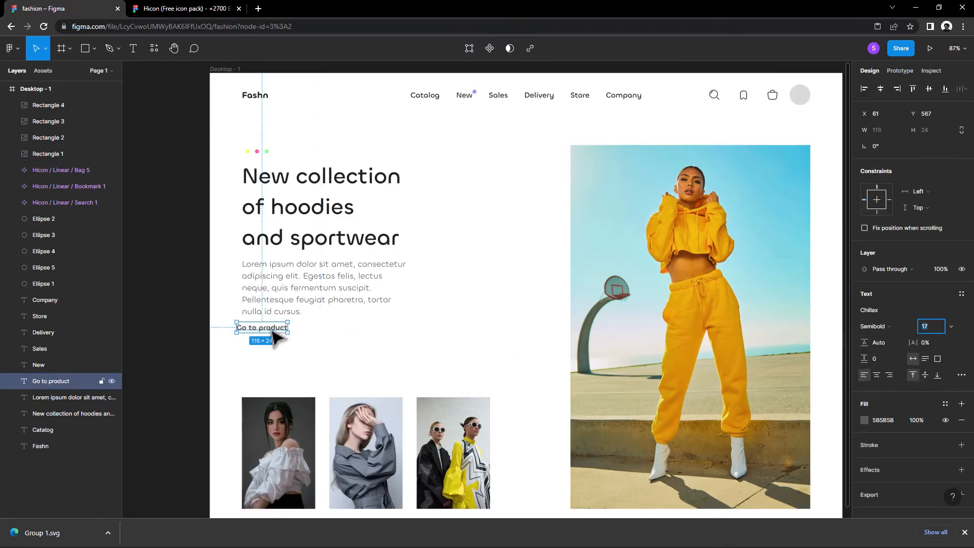
pyautogui.moveTo(274, 329); pyautogui.dragTo(285, 332)
# Step: Set the lorem ipsum paragraph to font size 17 and narrow its box until it wraps onto five lines
pyautogui.click(281, 308)
pyautogui.click(925, 327)
pyautogui.write('16')
pyautogui.press('Return')
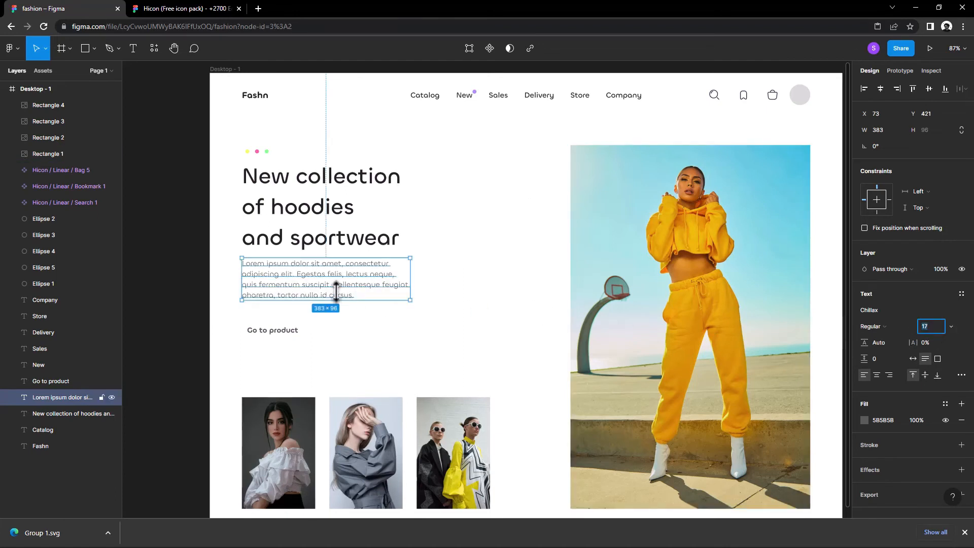
pyautogui.moveTo(409, 294); pyautogui.dragTo(381, 309)
pyautogui.click(926, 326)
pyautogui.press('Up')
# Step: Move the "Go to product" text just below the paragraph, aligned with its left edge
pyautogui.click(452, 297)
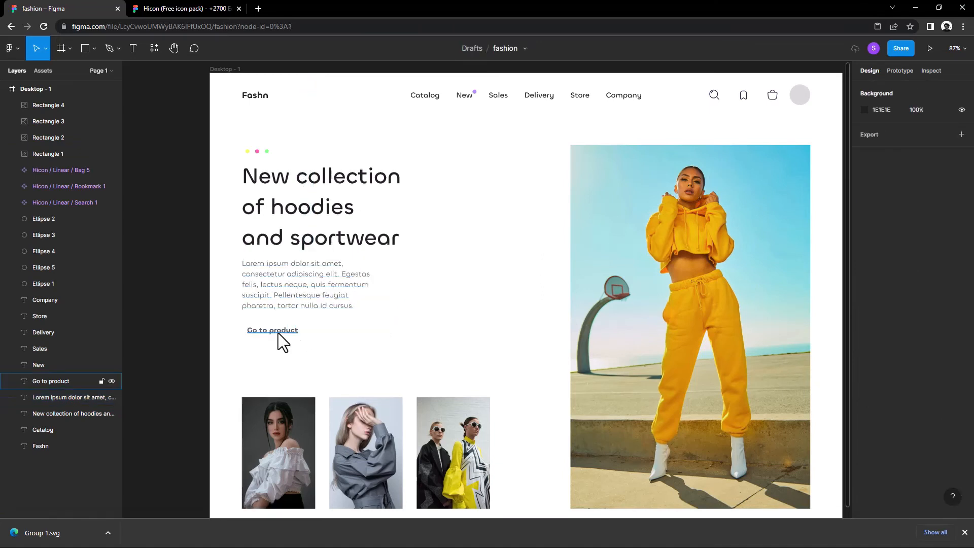
pyautogui.moveTo(278, 333); pyautogui.dragTo(272, 330)
pyautogui.press('Escape')
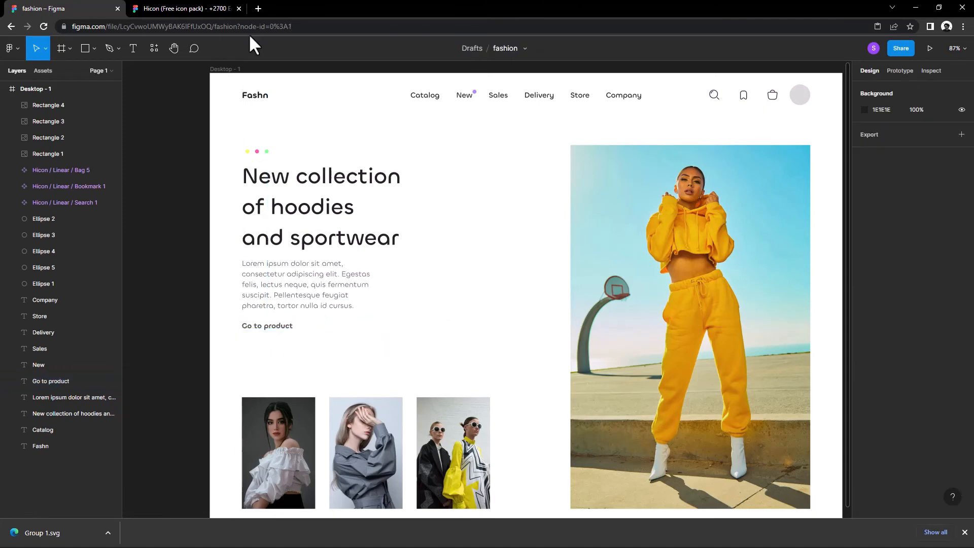
# Step: Switch to the Hicon icon file and copy the Down 1 arrow from the Arrows set
pyautogui.click(258, 8)
pyautogui.click(215, 3)
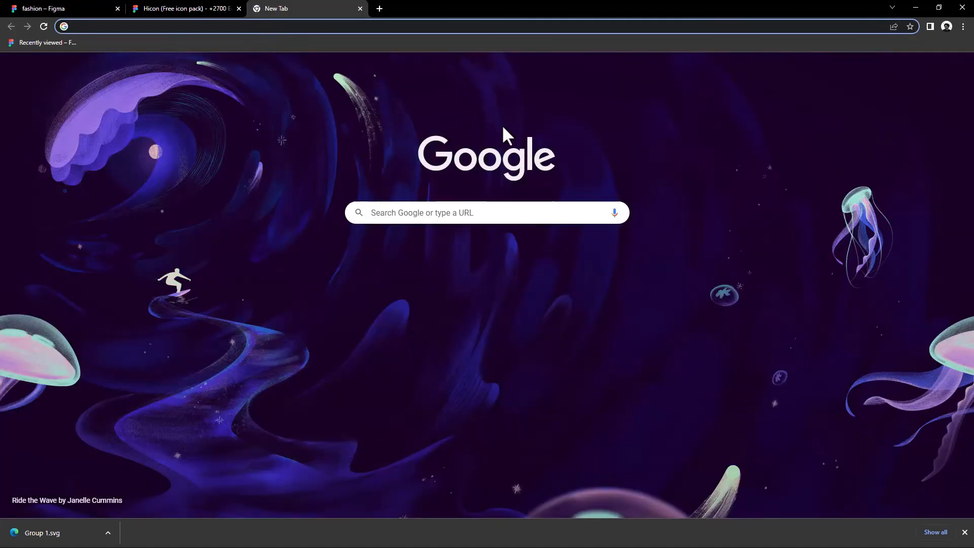
pyautogui.moveTo(844, 322); pyautogui.dragTo(388, 151)
pyautogui.moveTo(538, 259); pyautogui.dragTo(384, 133)
pyautogui.moveTo(628, 65); pyautogui.dragTo(526, 174)
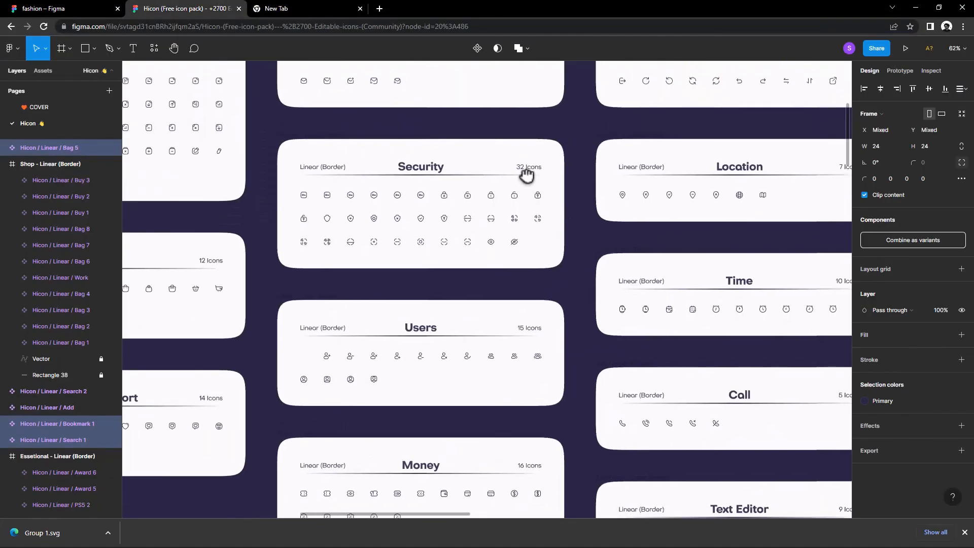
pyautogui.moveTo(723, 109); pyautogui.dragTo(578, 240)
pyautogui.scroll(2, 627, 198)
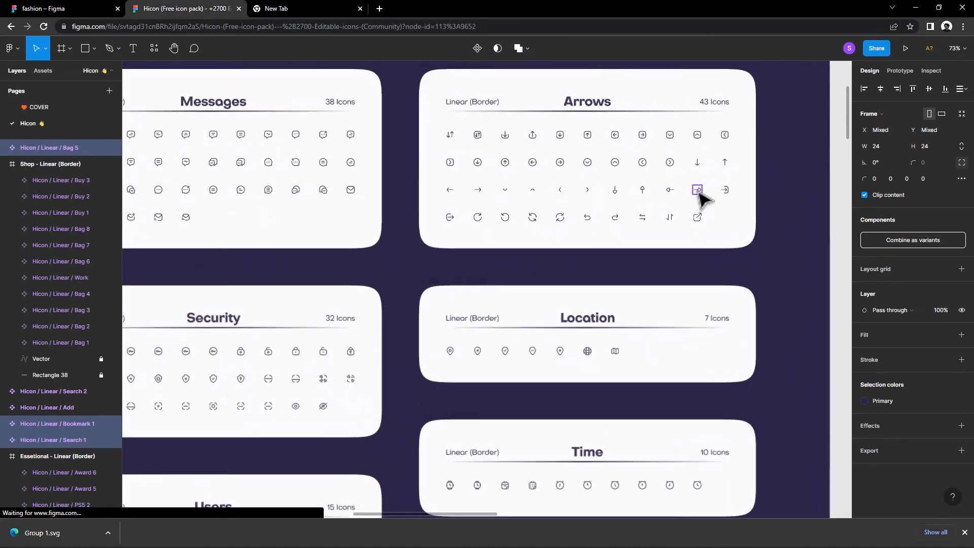
pyautogui.click(699, 190)
pyautogui.click(698, 162)
pyautogui.rightClick(698, 163)
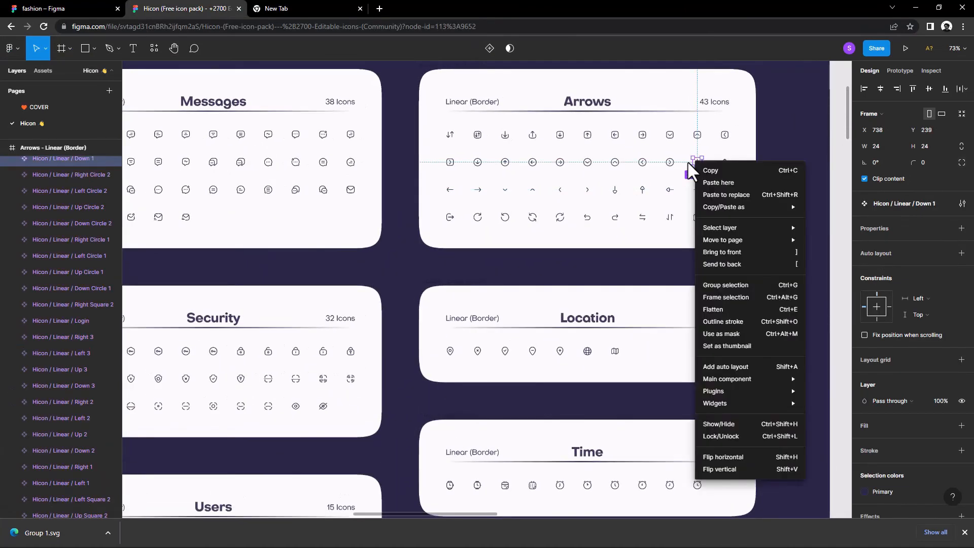
pyautogui.hotkey('ctrl', 'c')
pyautogui.click(77, 4)
pyautogui.rightClick(482, 171)
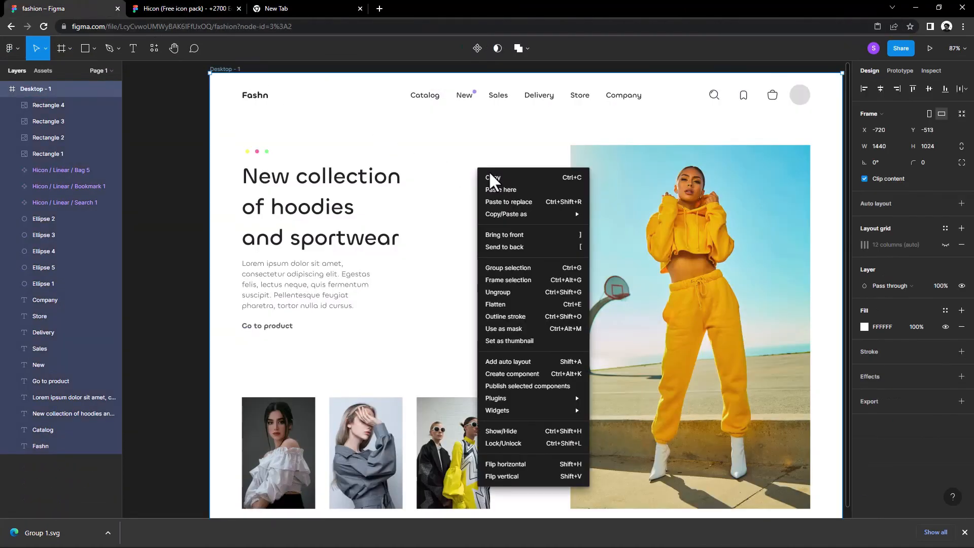
pyautogui.click(495, 181)
pyautogui.click(216, 10)
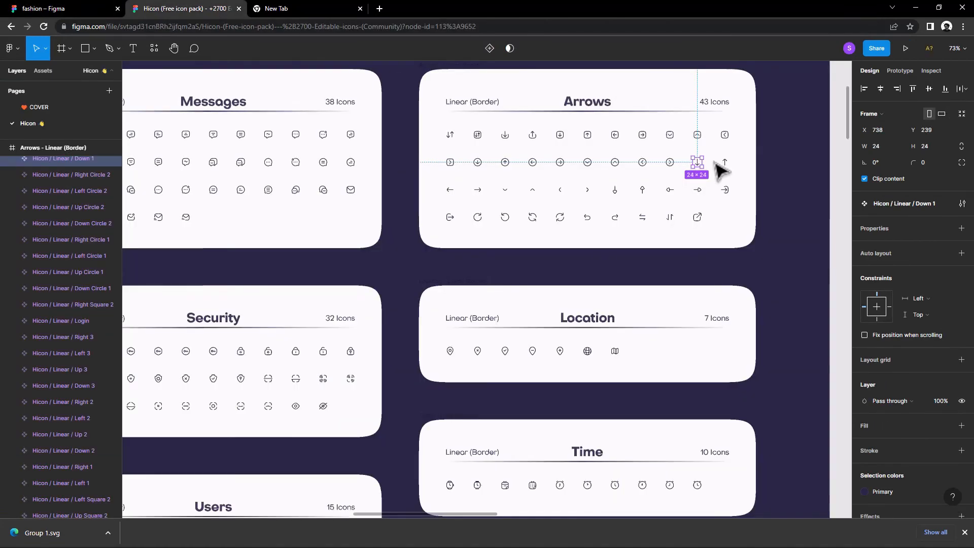
# Step: Copy the Down 1 arrow icon from the Hicon file and paste it beside the headline on the fashion page
pyautogui.rightClick(697, 164)
pyautogui.click(711, 168)
pyautogui.click(77, 8)
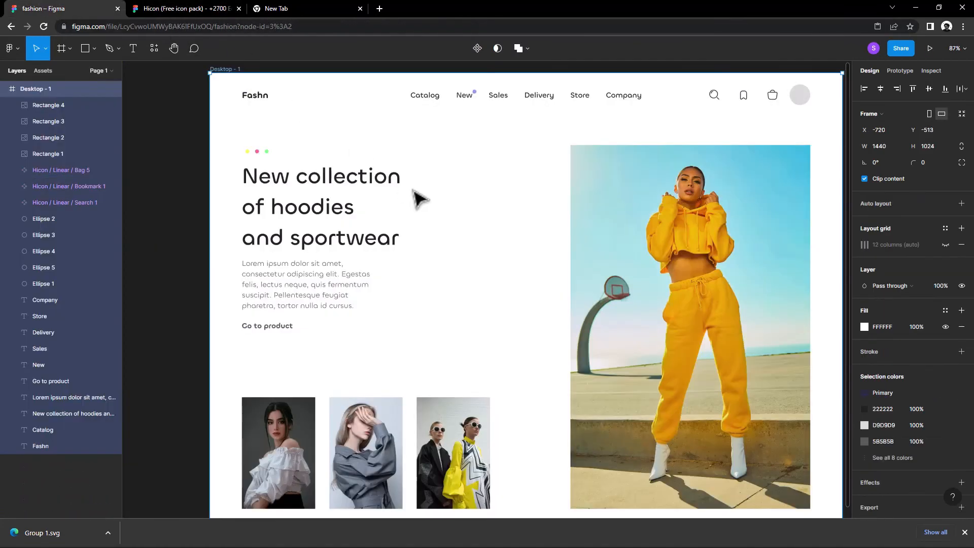
pyautogui.rightClick(470, 196)
pyautogui.click(494, 217)
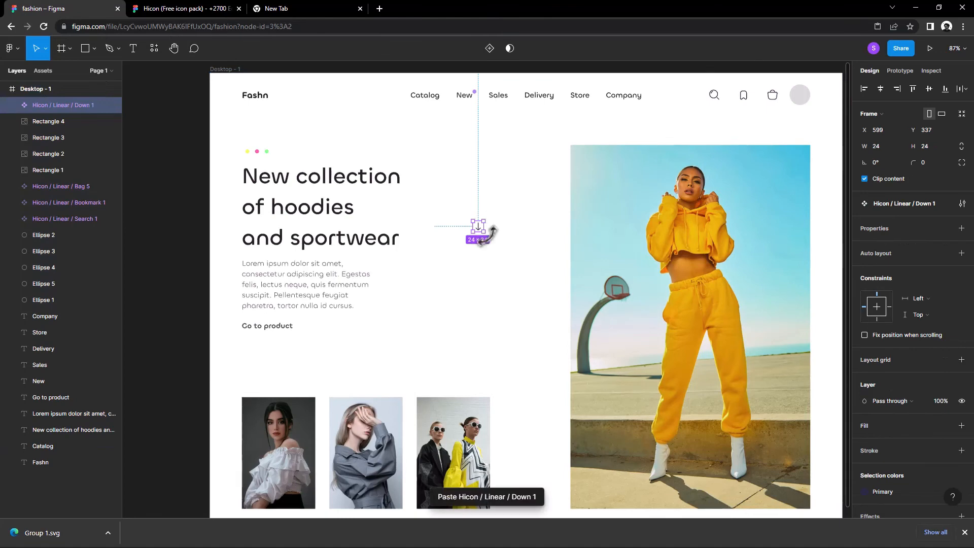
# Step: Rotate the pasted arrow icon to 90° so it points right
pyautogui.moveTo(496, 223); pyautogui.dragTo(497, 207)
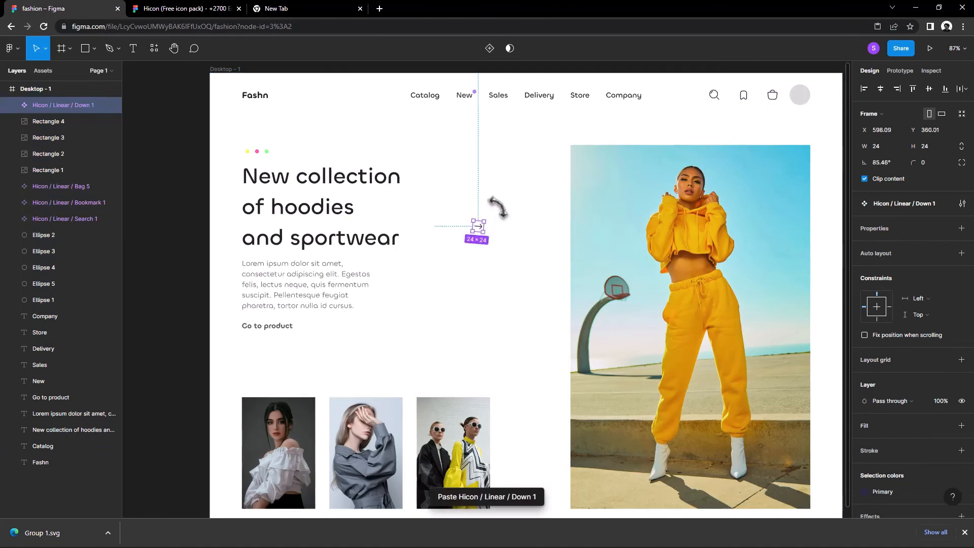
pyautogui.click(876, 161)
pyautogui.write('90')
pyautogui.press('Return')
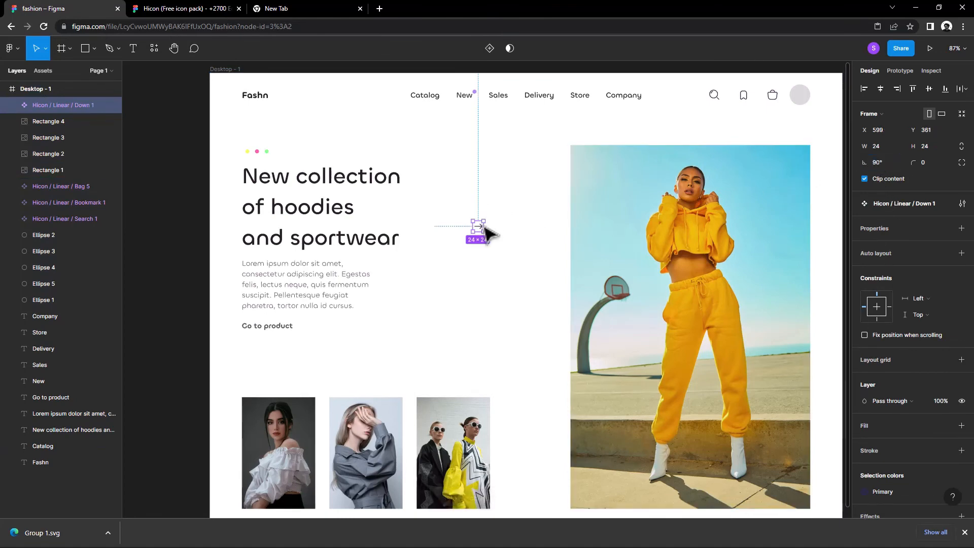
# Step: Place the arrow icon directly after the "Go to product" text
pyautogui.scroll(1, 485, 228)
pyautogui.moveTo(482, 228); pyautogui.dragTo(283, 344)
pyautogui.click(315, 364)
pyautogui.scroll(1, 356, 355)
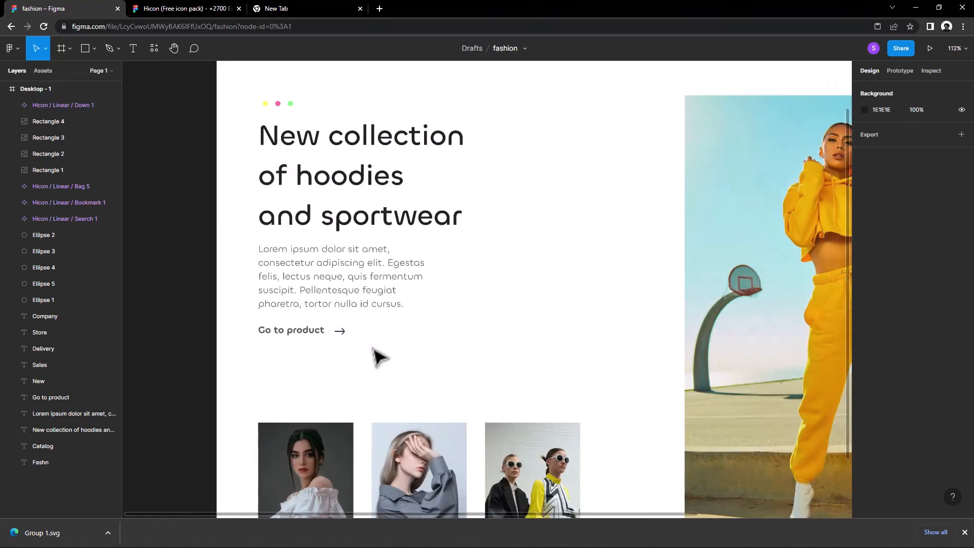
# Step: Duplicate the "Go to product" text above the small photos and change its wording to "See also other collection"
pyautogui.scroll(-2, 355, 350)
pyautogui.moveTo(311, 336); pyautogui.dragTo(307, 388)
pyautogui.doubleClick(313, 387)
pyautogui.write('See al')
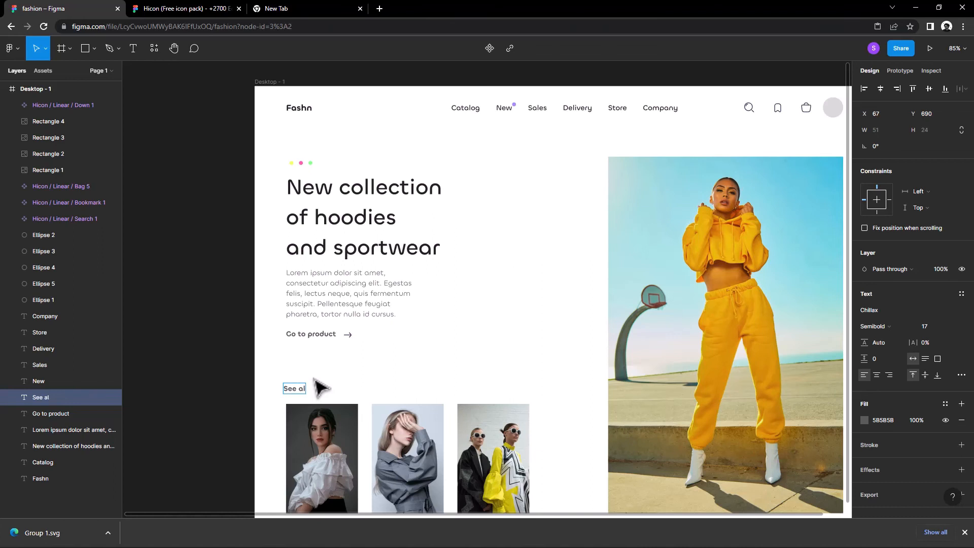
pyautogui.write('so other collection')
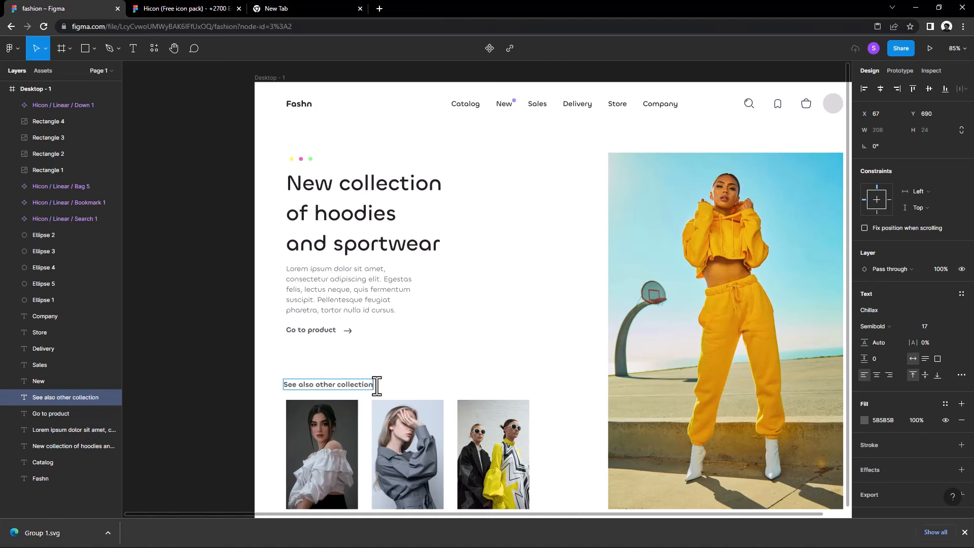
pyautogui.press('Escape')
# Step: Align the "See also other collection" text at X 73, Y 682 and set it to Regular weight
pyautogui.moveTo(341, 390); pyautogui.dragTo(344, 386)
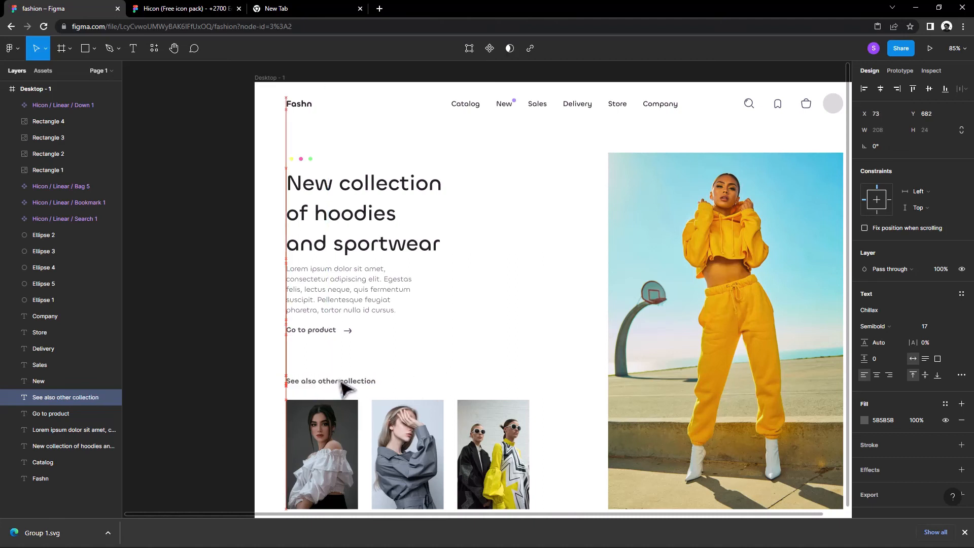
pyautogui.click(878, 326)
pyautogui.click(884, 313)
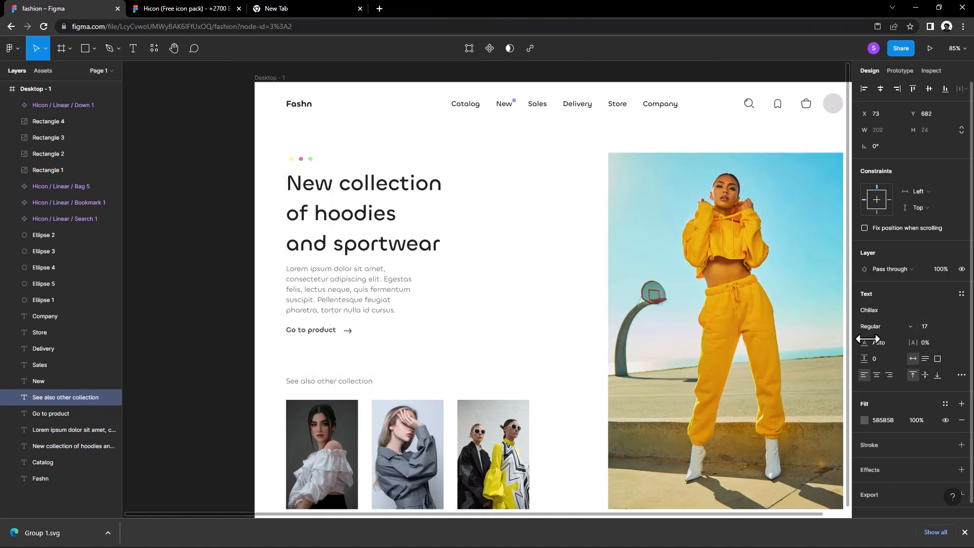
pyautogui.click(539, 365)
# Step: Fill the header's grey profile circle with the Unsplash plugin's portrait photo of a smiling woman in a white top
pyautogui.scroll(-3, 507, 350)
pyautogui.moveTo(478, 339); pyautogui.dragTo(408, 347)
pyautogui.scroll(1, 458, 340)
pyautogui.scroll(-2, 420, 332)
pyautogui.scroll(5, 624, 193)
pyautogui.rightClick(639, 141)
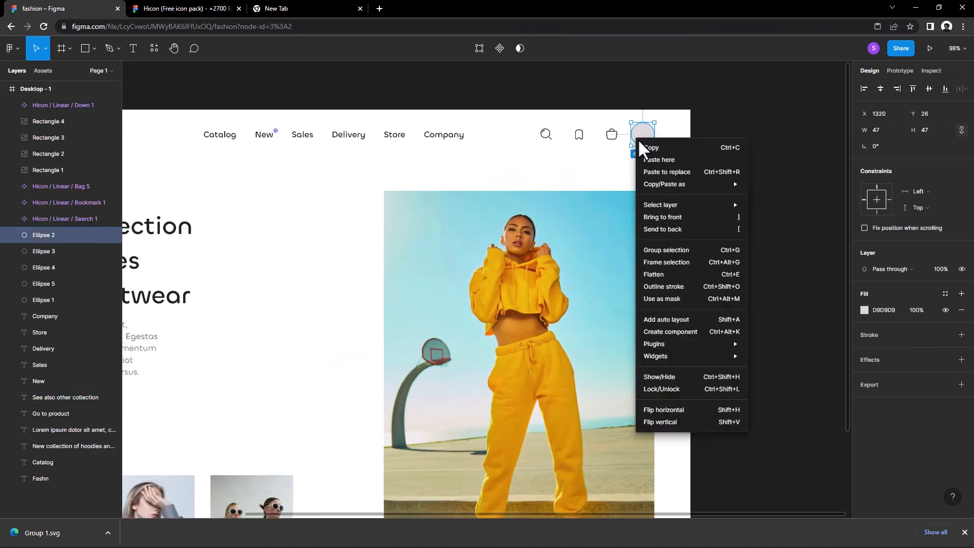
pyautogui.moveTo(665, 344)
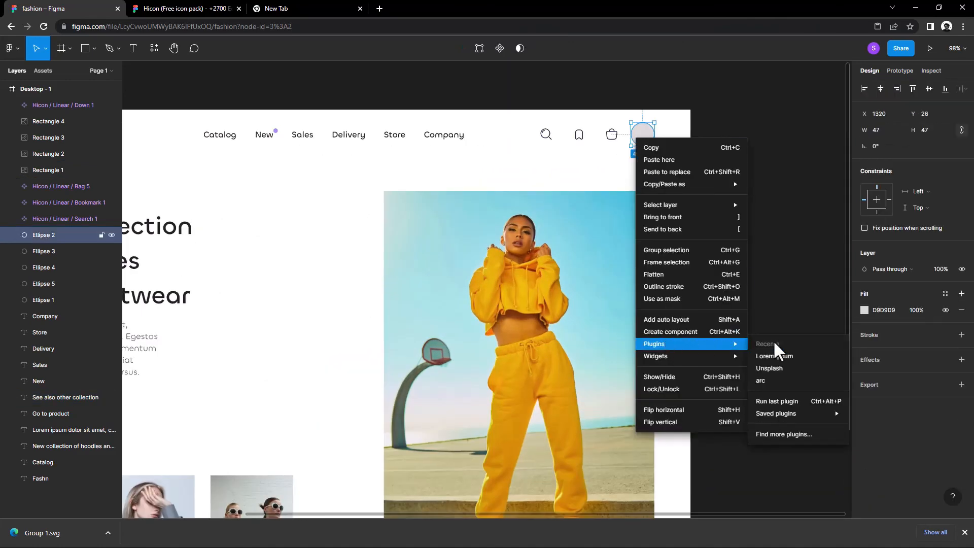
pyautogui.click(776, 368)
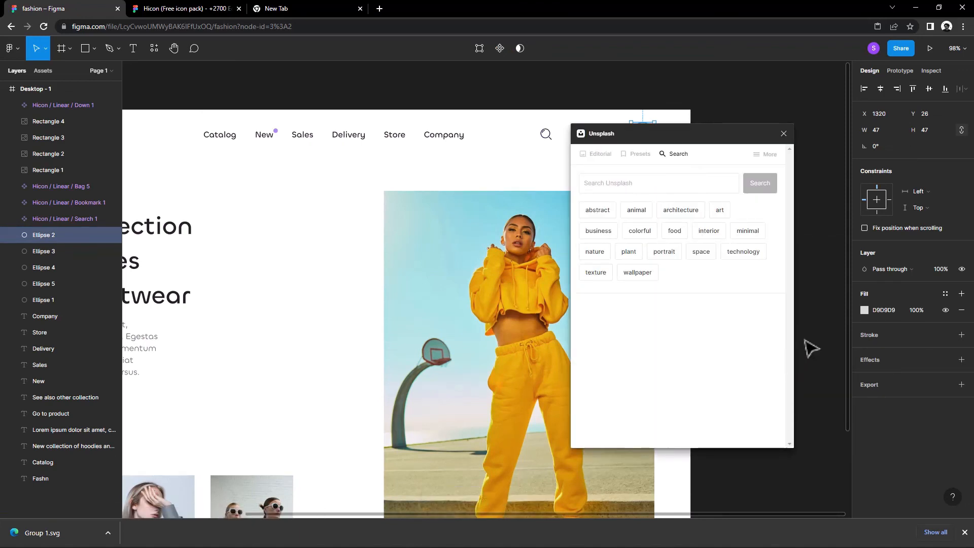
pyautogui.click(665, 252)
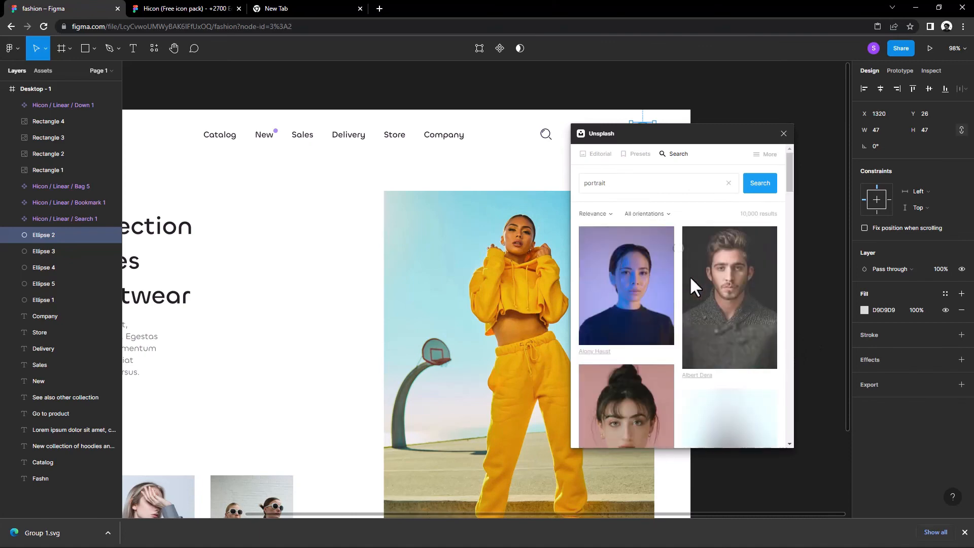
pyautogui.scroll(-10, 693, 305)
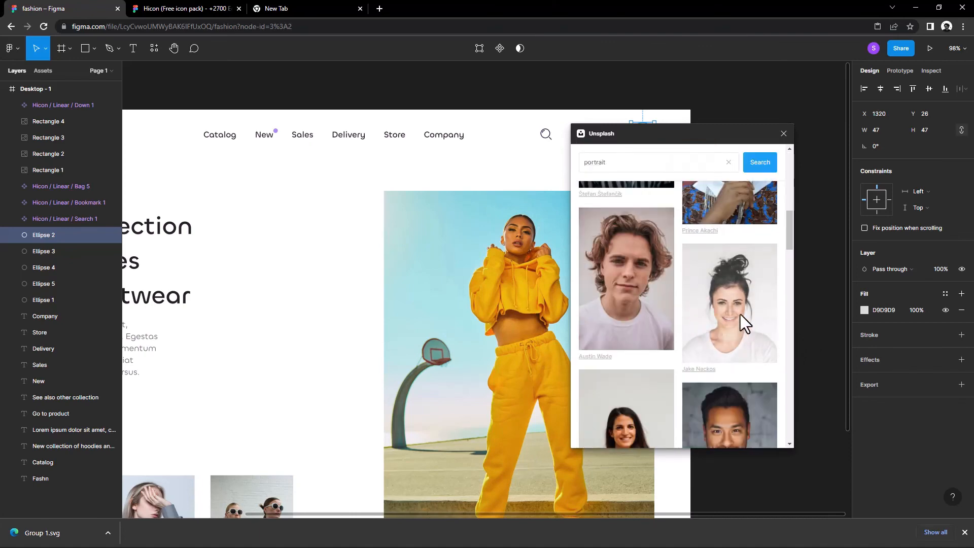
pyautogui.scroll(-2, 741, 314)
pyautogui.click(735, 218)
pyautogui.click(783, 133)
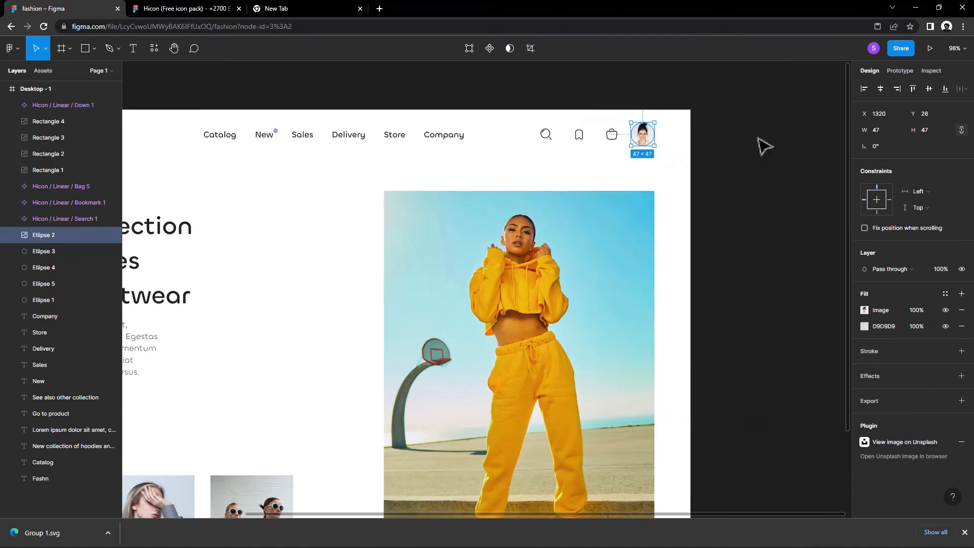
pyautogui.click(662, 167)
# Step: Shift the second and third small photos slightly to the right to widen the gaps between the three photos
pyautogui.moveTo(502, 228); pyautogui.dragTo(523, 227)
pyautogui.scroll(-2, 467, 238)
pyautogui.scroll(-2, 471, 243)
pyautogui.moveTo(444, 245); pyautogui.dragTo(491, 214)
pyautogui.scroll(3, 523, 268)
pyautogui.scroll(-2, 594, 247)
pyautogui.moveTo(526, 278); pyautogui.dragTo(483, 263)
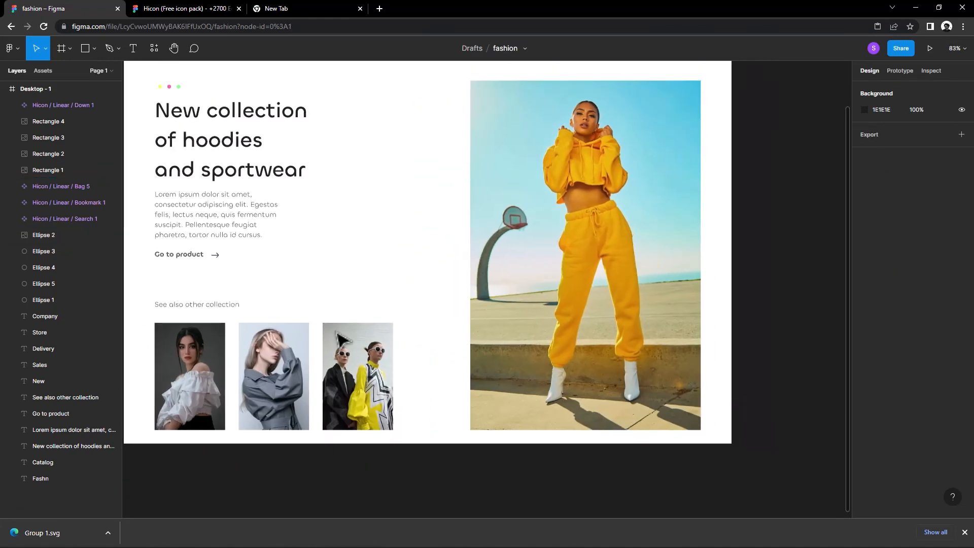
pyautogui.moveTo(362, 345); pyautogui.dragTo(367, 348)
pyautogui.moveTo(290, 356); pyautogui.dragTo(289, 358)
# Step: Round the corners of the large hero photo of the woman in the yellow tracksuit
pyautogui.click(487, 251)
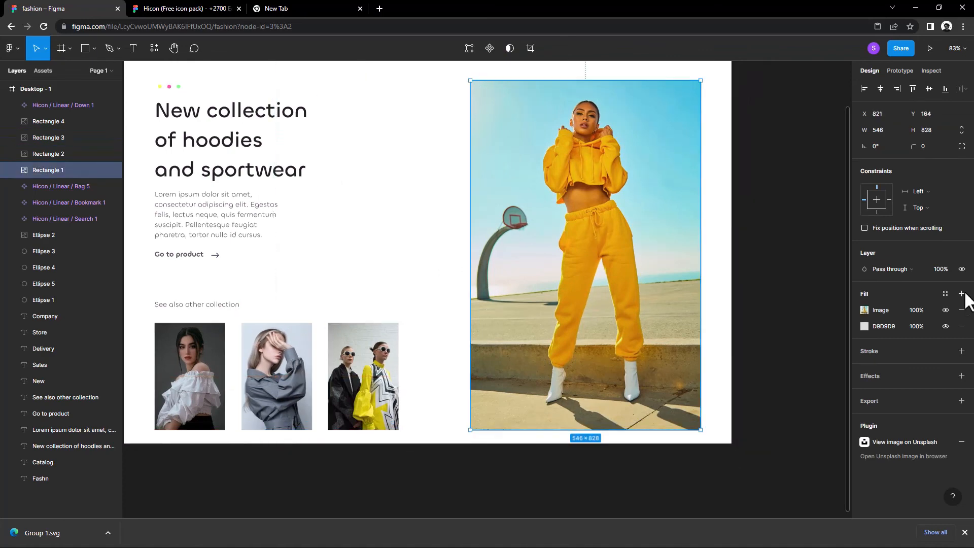
pyautogui.click(924, 147)
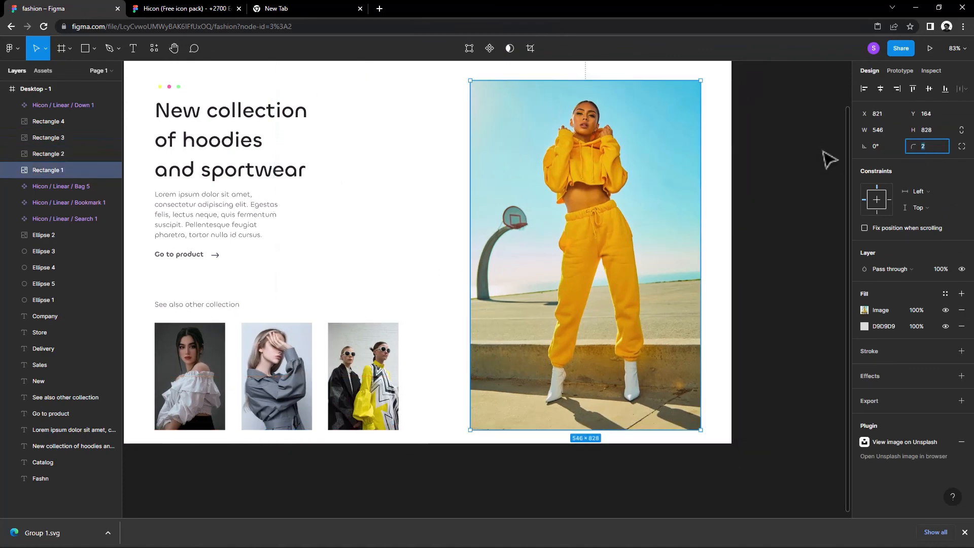
pyautogui.write('7')
pyautogui.press('Return')
pyautogui.click(788, 210)
pyautogui.scroll(3, 748, 272)
pyautogui.hscroll(-2, 748, 272)
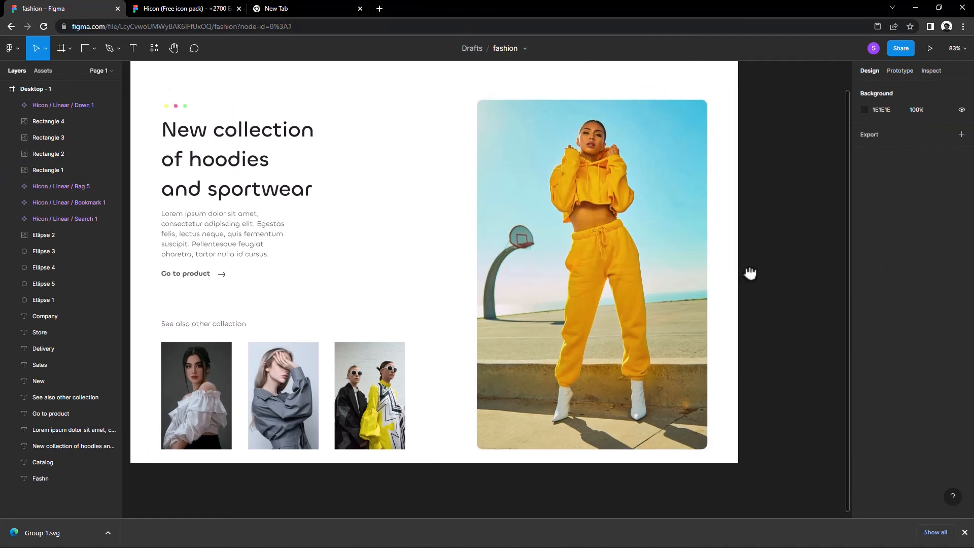
pyautogui.click(730, 282)
# Step: Set the corner radius of each of the three small collection photos to 14
pyautogui.click(403, 406)
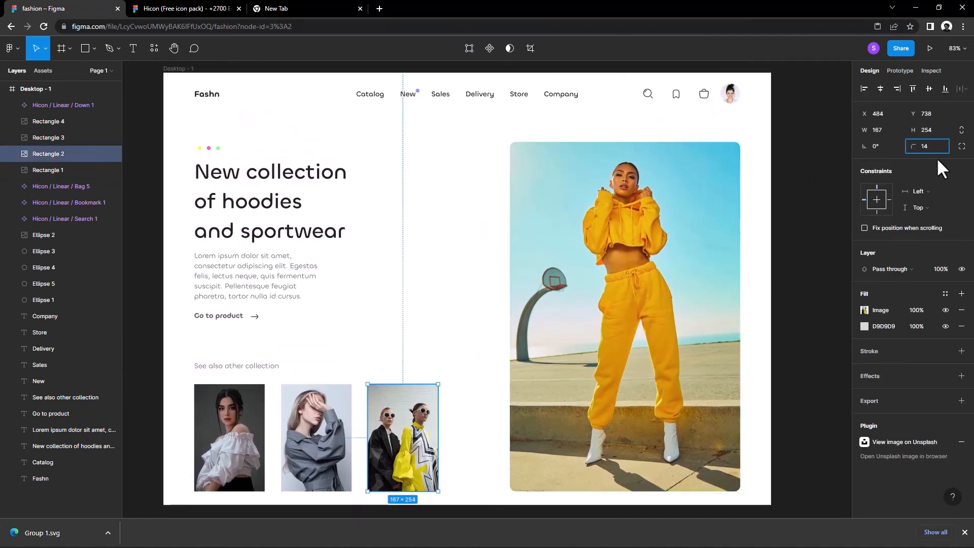
pyautogui.press('Return')
pyautogui.click(329, 430)
pyautogui.click(926, 148)
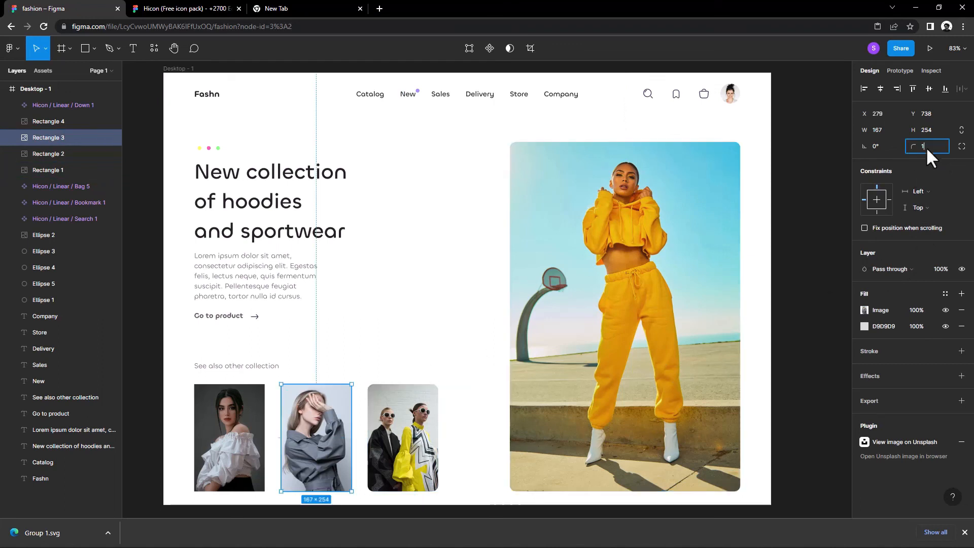
pyautogui.press('Return')
pyautogui.click(242, 431)
pyautogui.click(924, 146)
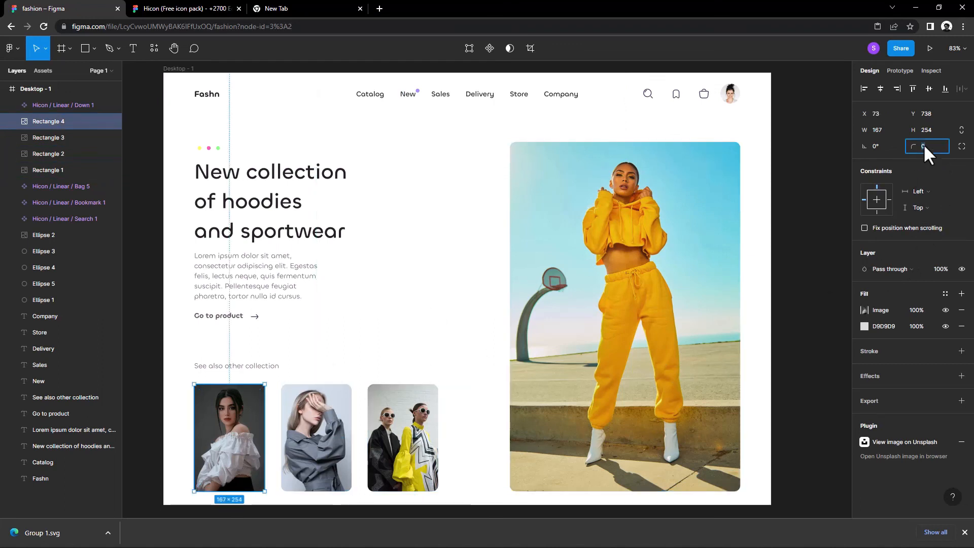
pyautogui.press('Return')
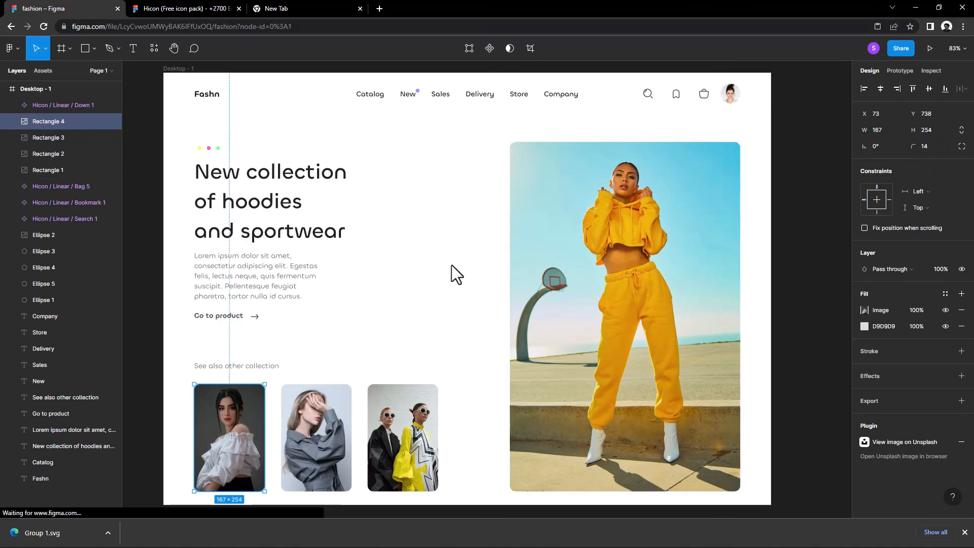
pyautogui.click(452, 264)
pyautogui.scroll(5, 462, 258)
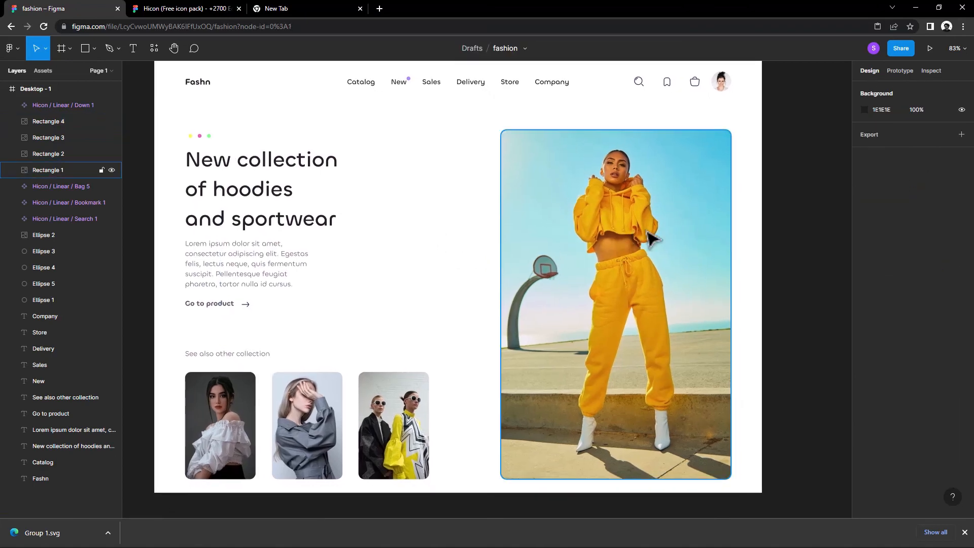
pyautogui.scroll(-8, 411, 241)
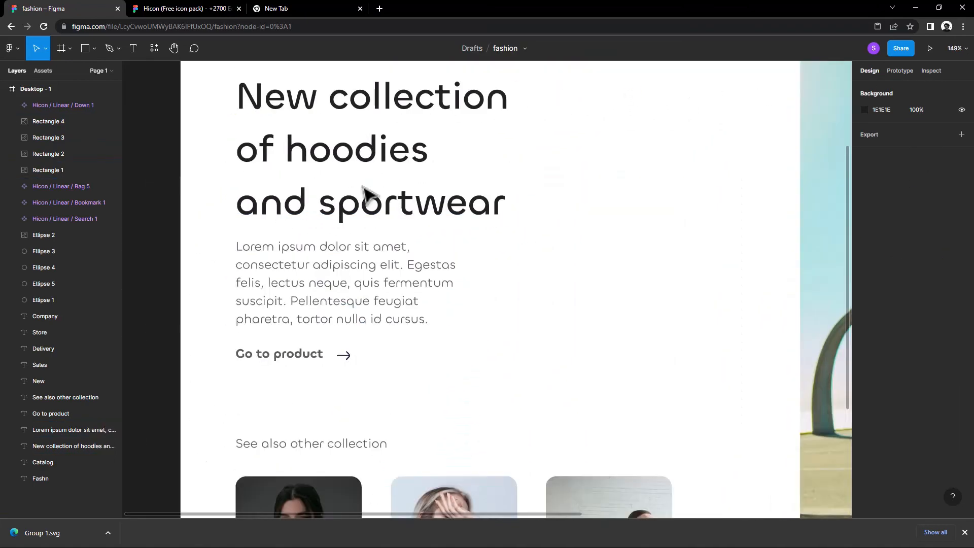
pyautogui.hscroll(6, 289, 228)
pyautogui.scroll(5, 537, 293)
pyautogui.scroll(-6, 523, 378)
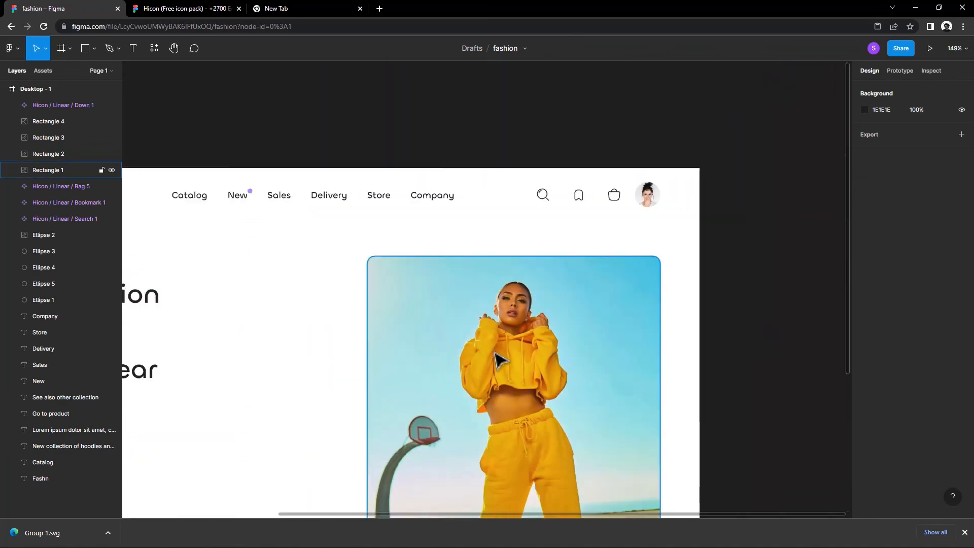